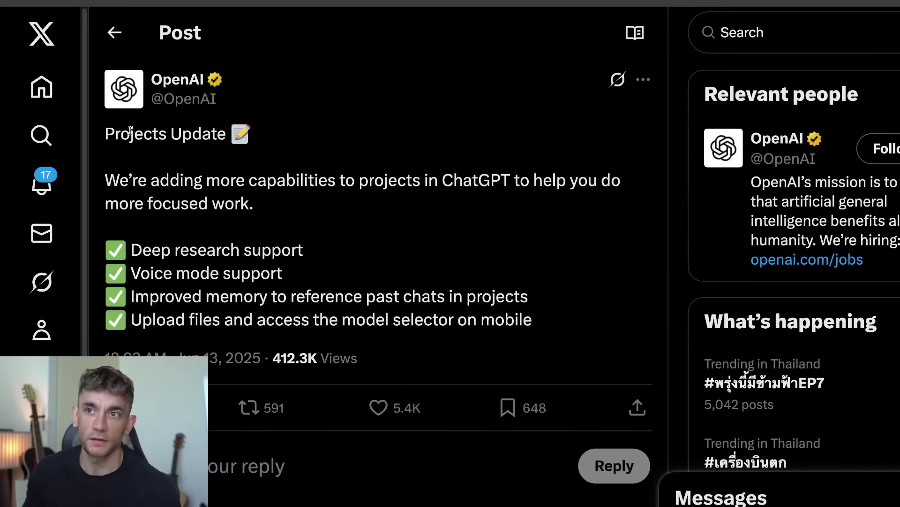
Highlight the Projects Update title in OpenAI's post, and review the AI automation sales strategy prompt and research report in ChatGPT
drag(108, 133, 259, 140)
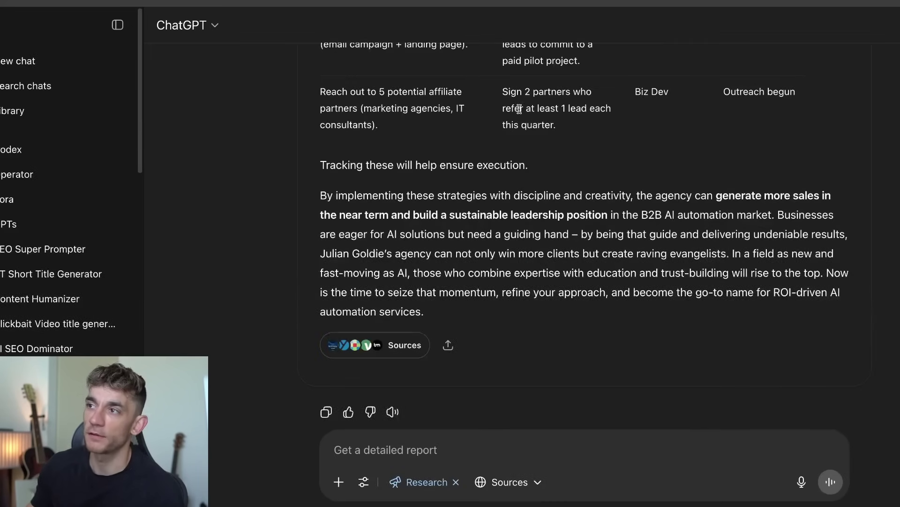
scroll(524, 119, up, 5)
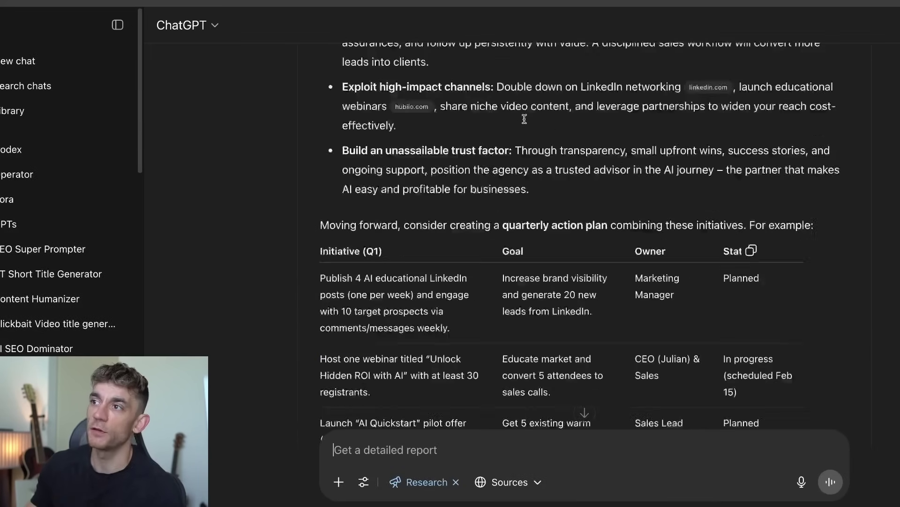
scroll(524, 119, up, 10)
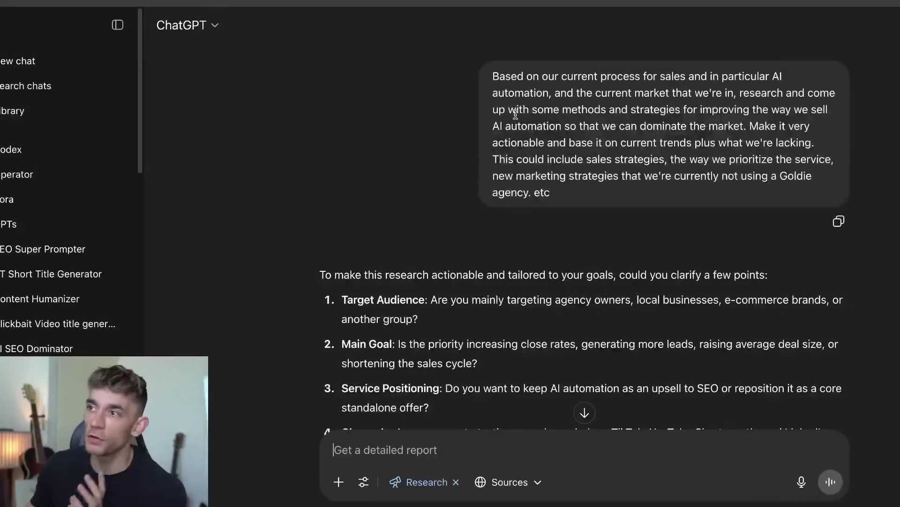
scroll(495, 129, down, 15)
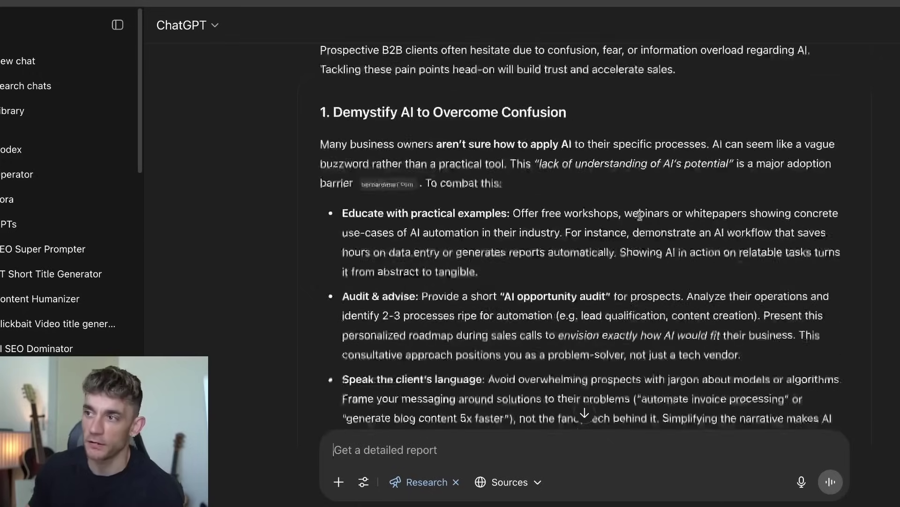
scroll(657, 225, down, 15)
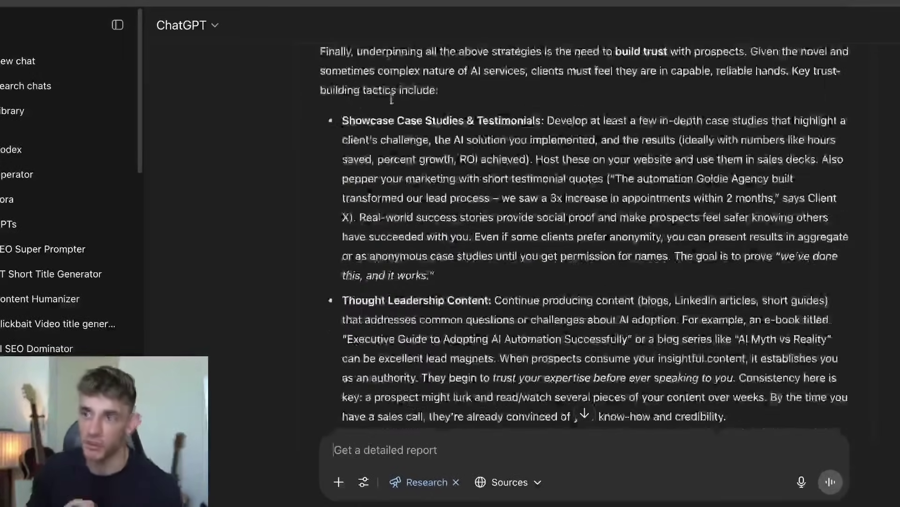
scroll(480, 136, down, 8)
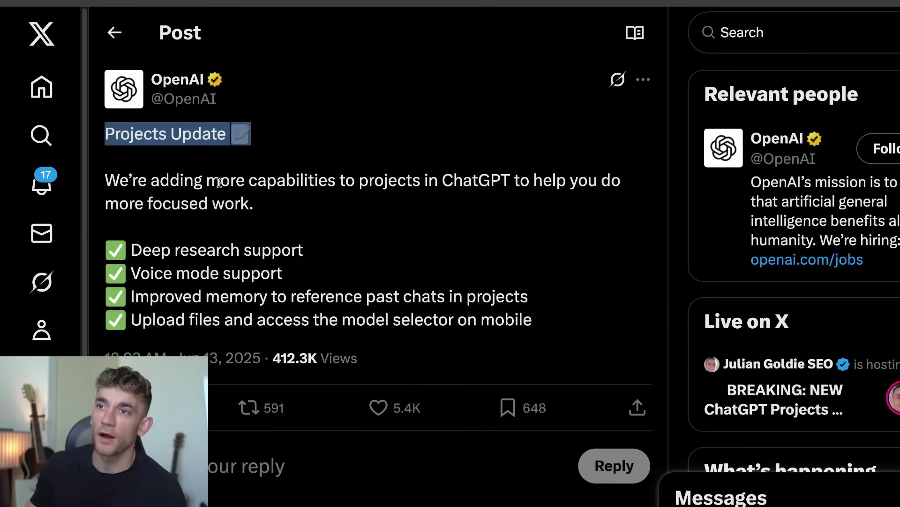
Read OpenAI's Projects Update post on X, highlighting its title, its announcement sentence and the listed new project capabilities
click(210, 172)
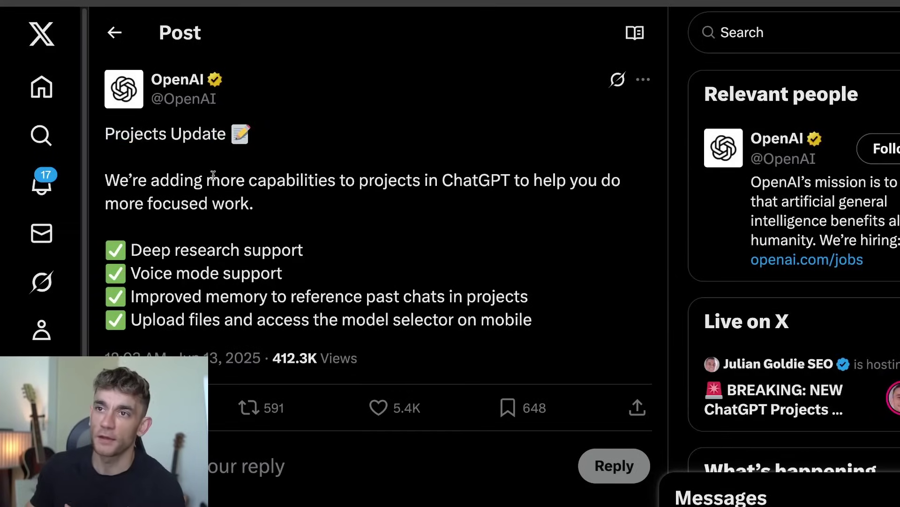
drag(97, 131, 262, 137)
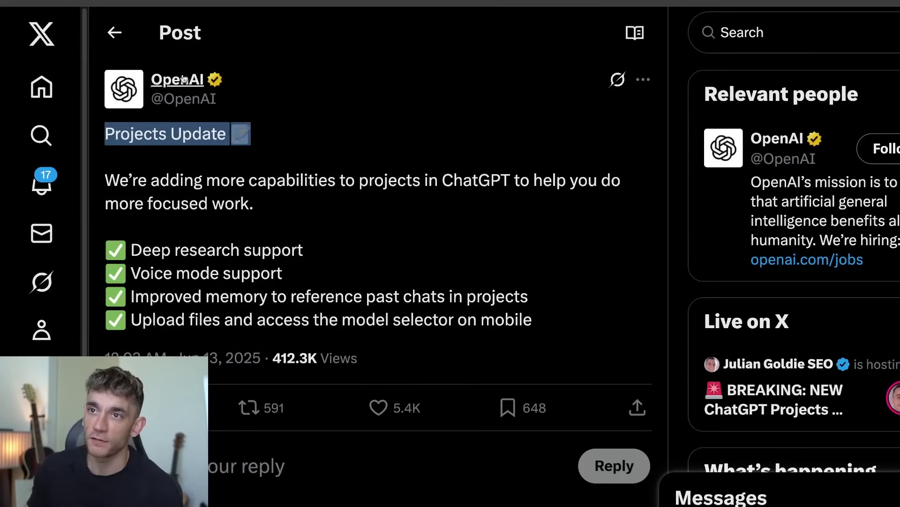
drag(106, 180, 437, 199)
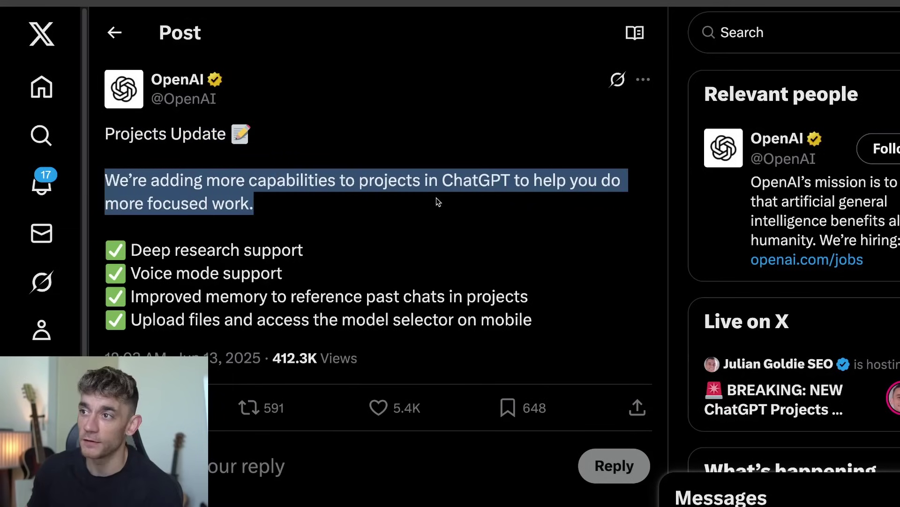
drag(106, 249, 130, 268)
click(129, 267)
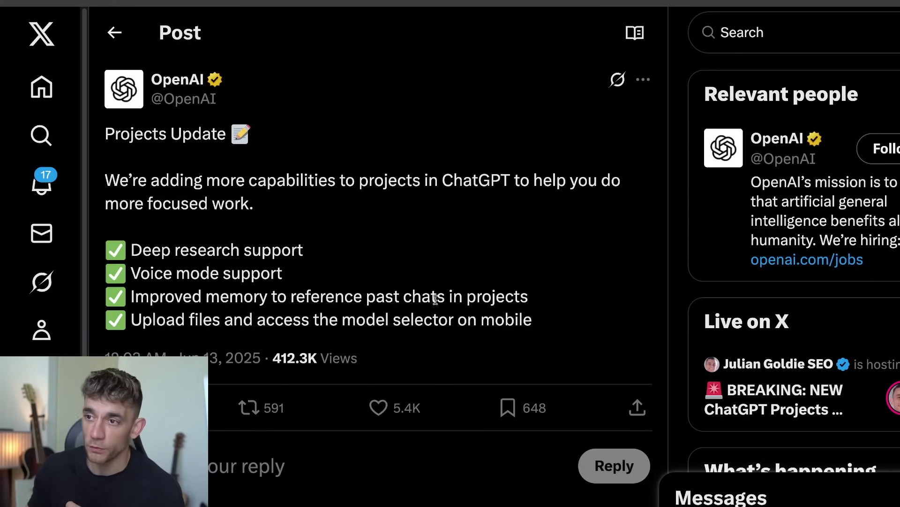
drag(554, 297, 123, 301)
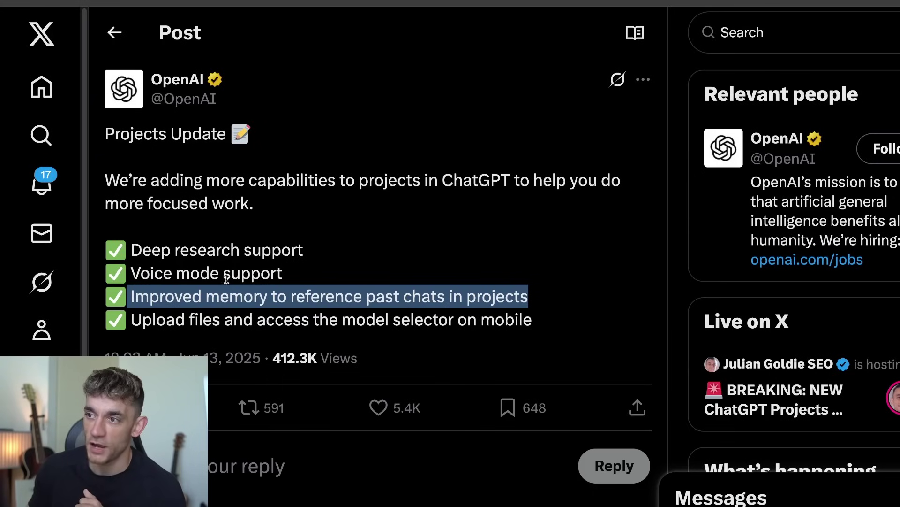
drag(532, 331, 119, 265)
click(217, 224)
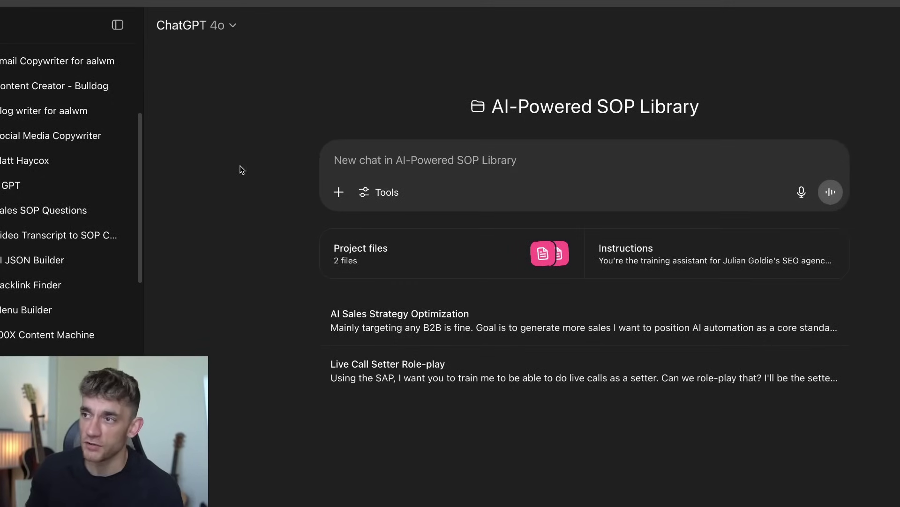
Look through the ChatGPT sidebar around the New project entry and the AI-Powered SOP Library project
scroll(15, 315, down, 3)
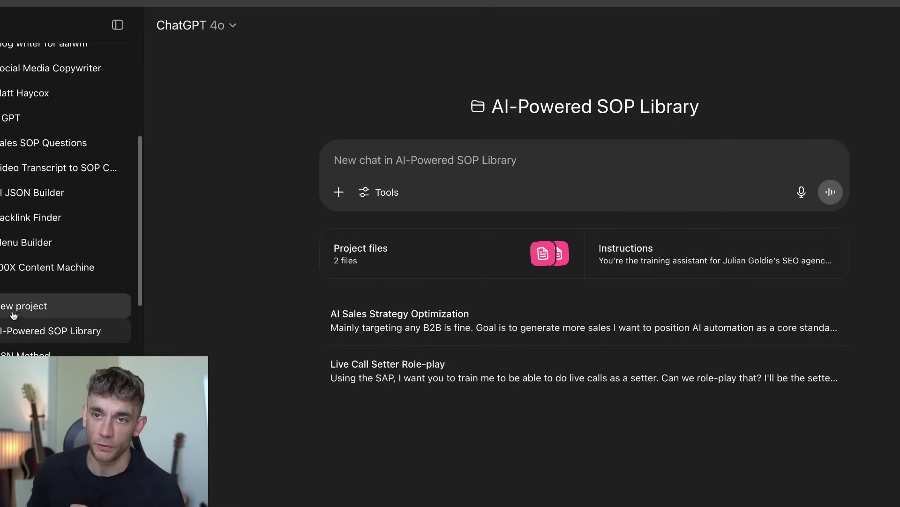
scroll(13, 316, up, 3)
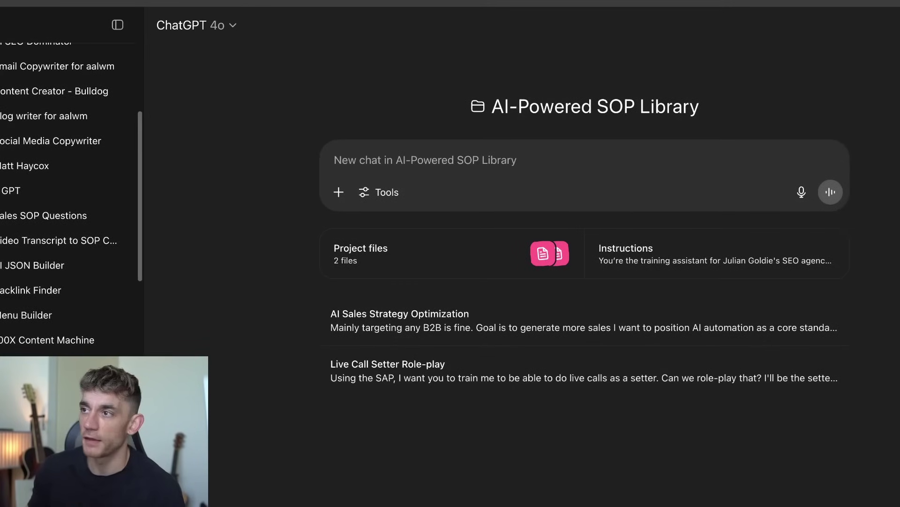
scroll(70, 197, down, 2)
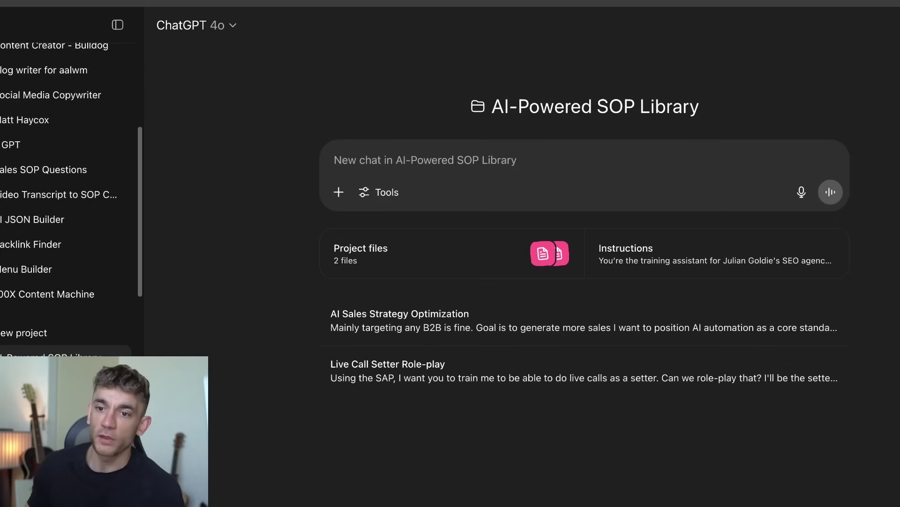
Switch to the "Break this down for me" chat and skim the pasted Using Projects in ChatGPT help text
key(ctrl+shift+o)
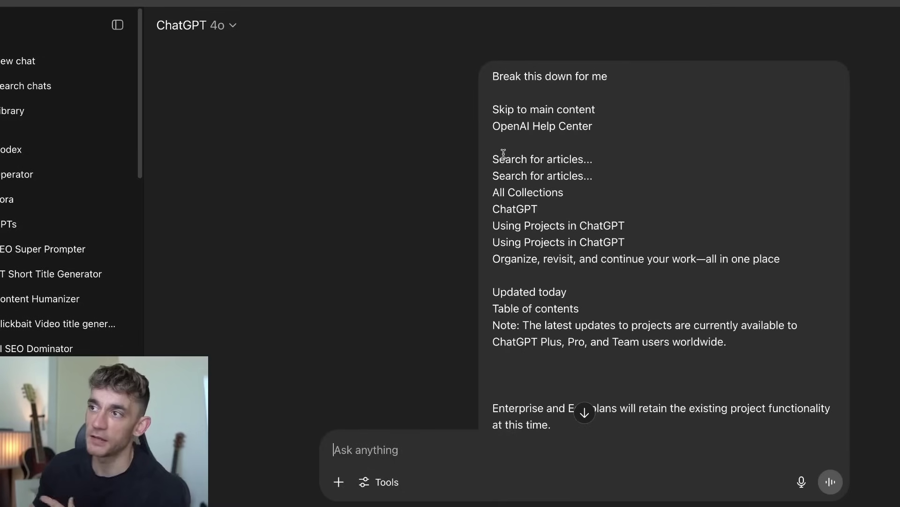
scroll(481, 195, down, 20)
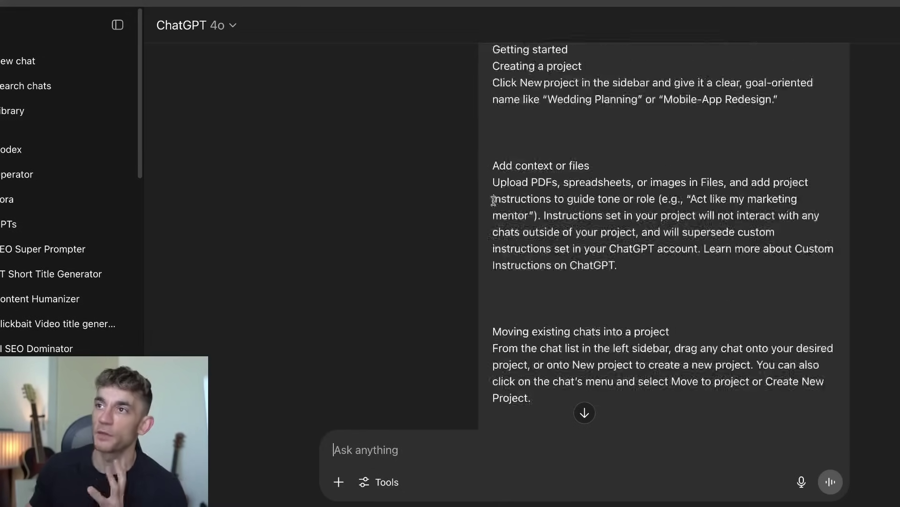
scroll(558, 164, down, 15)
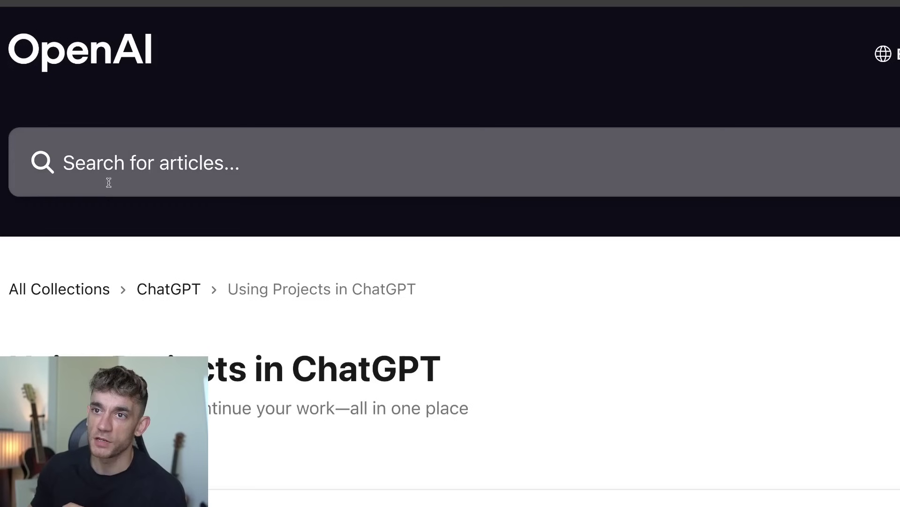
Read the OpenAI Help Center article on using projects, highlighting its title, subtitle and the What's new (June 2025) section
scroll(321, 164, down, 4)
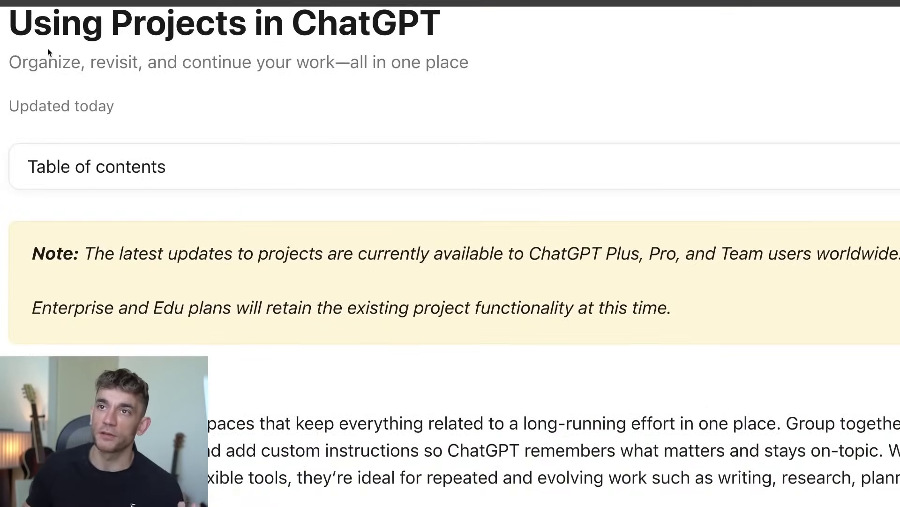
scroll(322, 165, up, 1)
drag(9, 70, 443, 77)
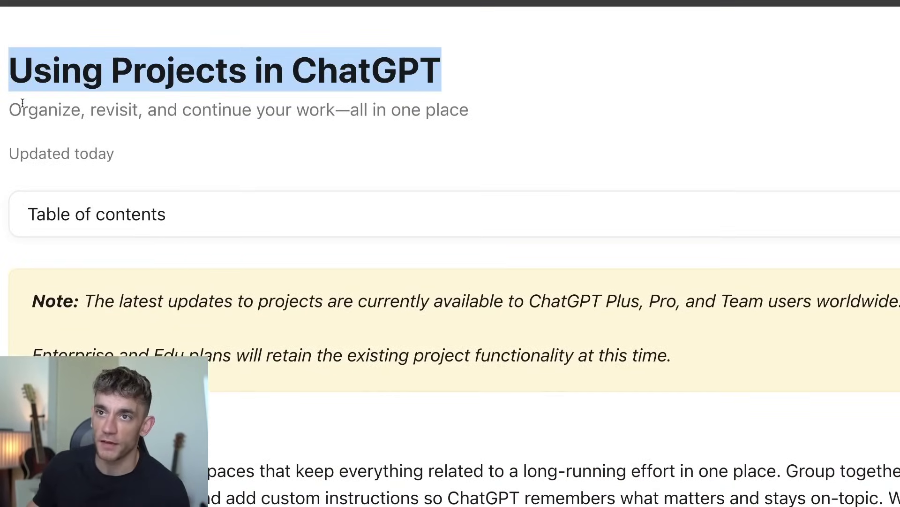
drag(22, 102, 501, 100)
scroll(7, 133, down, 10)
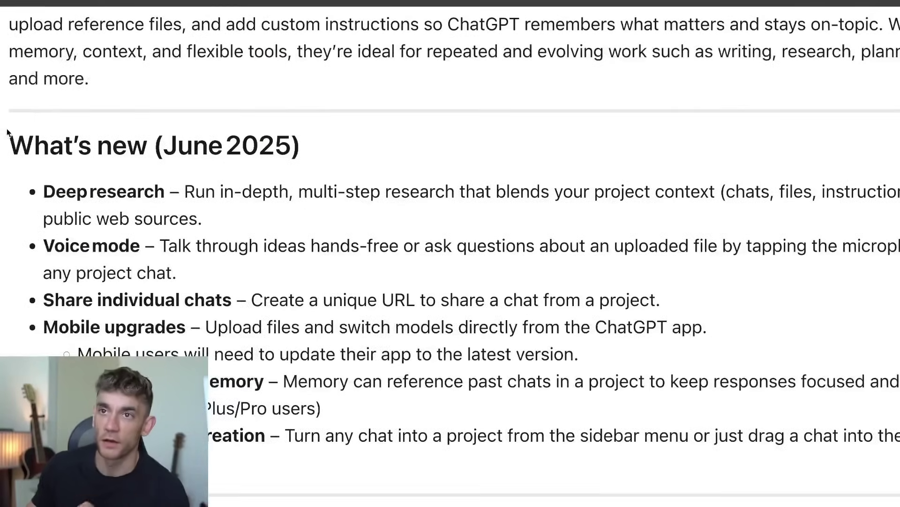
drag(7, 133, 387, 461)
scroll(295, 191, down, 1)
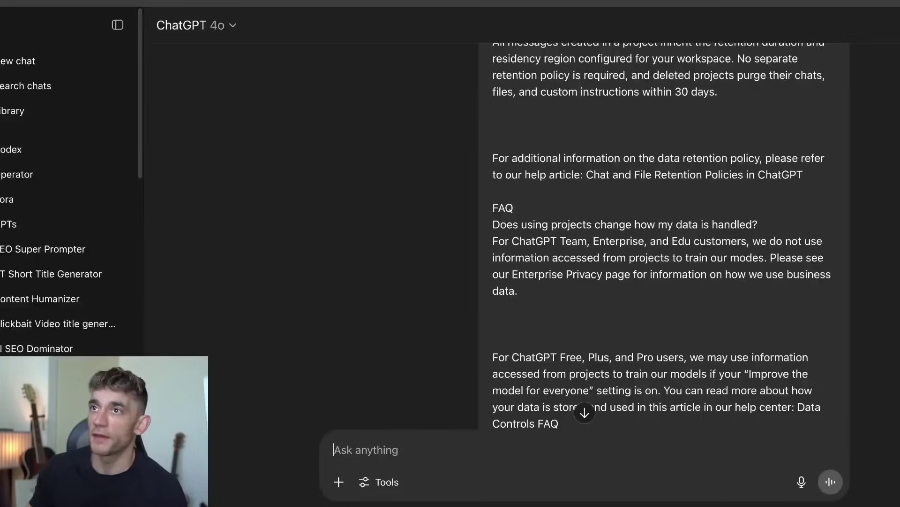
Review ChatGPT's breakdown of the help article, including how to use projects, data security and project memory
scroll(525, 125, down, 20)
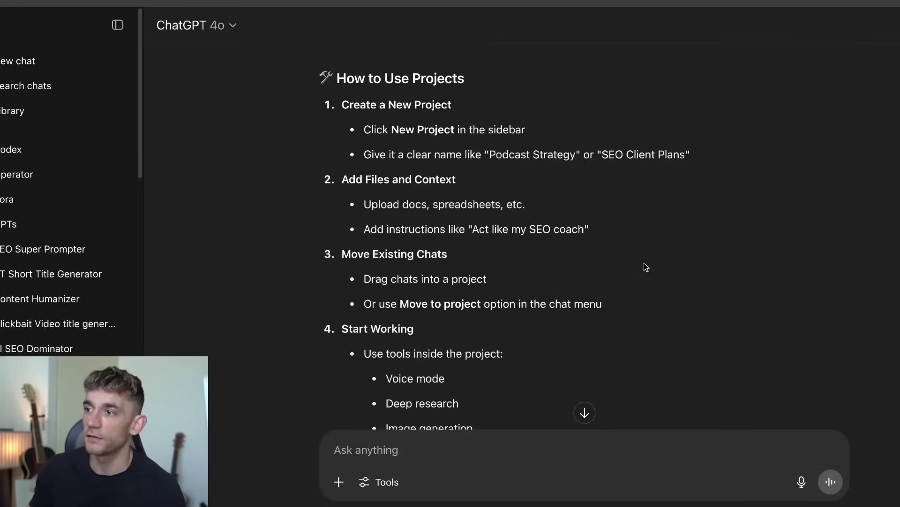
scroll(644, 264, down, 20)
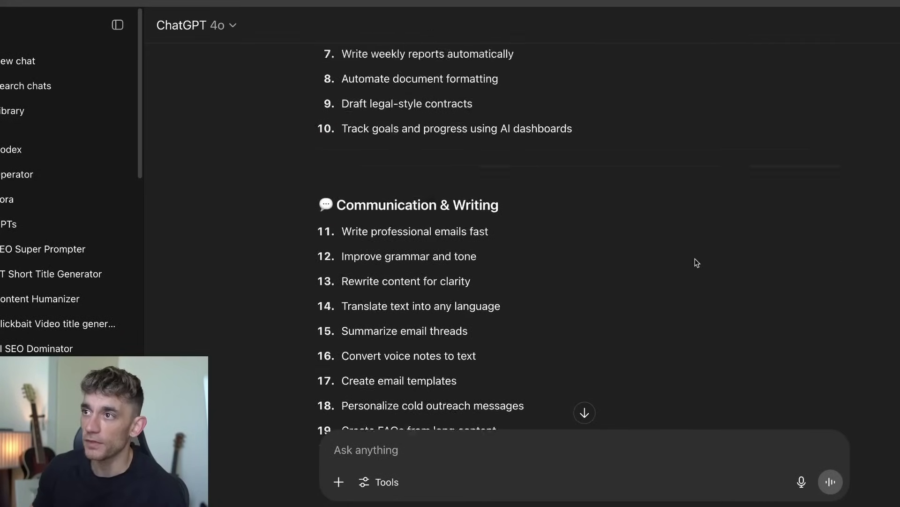
scroll(697, 262, up, 15)
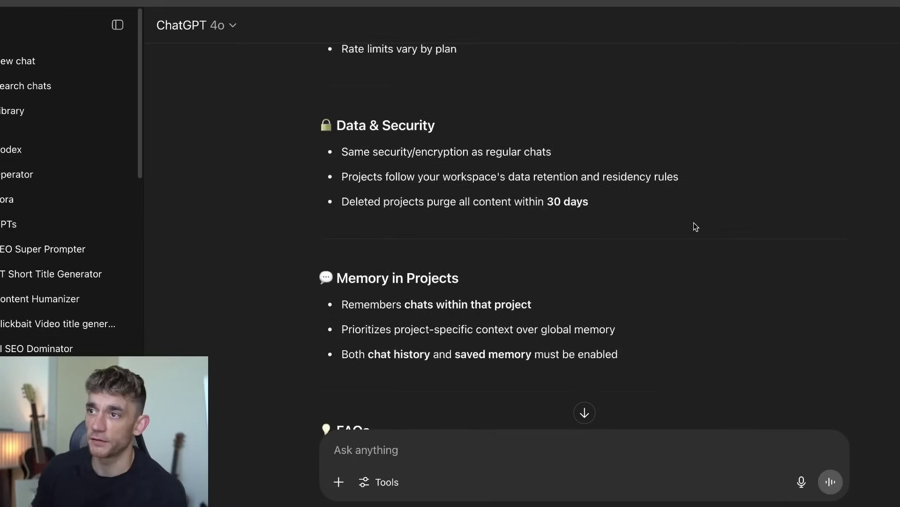
scroll(693, 223, up, 15)
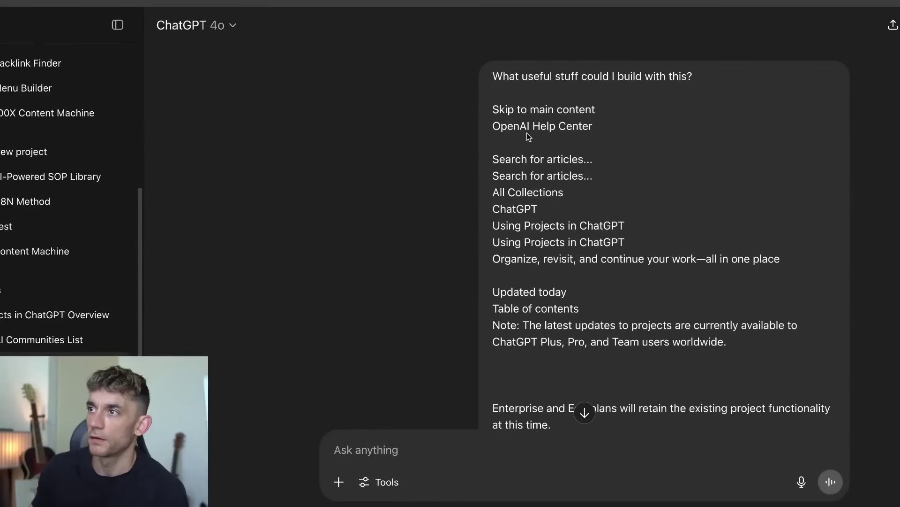
In the "What useful stuff could I build with this?" chat, highlight the question and the Client Growth Portfolios idea
drag(492, 76, 705, 76)
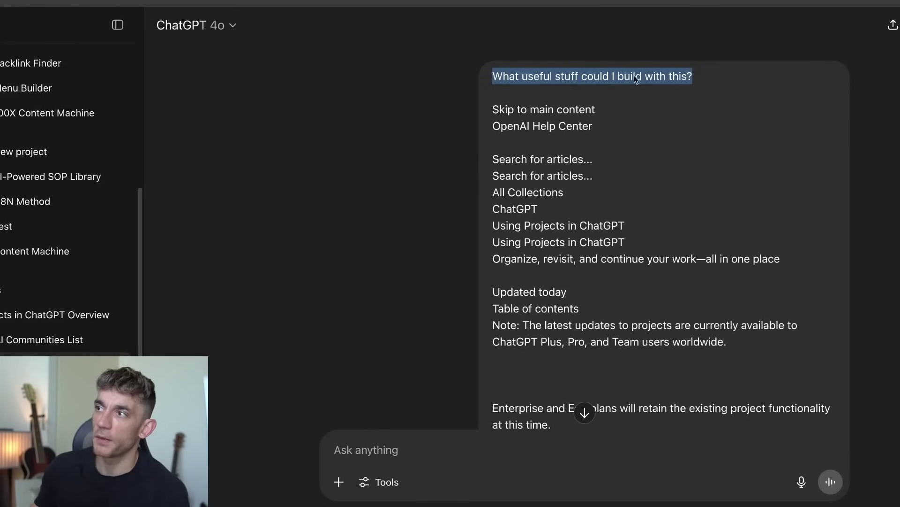
scroll(477, 230, down, 20)
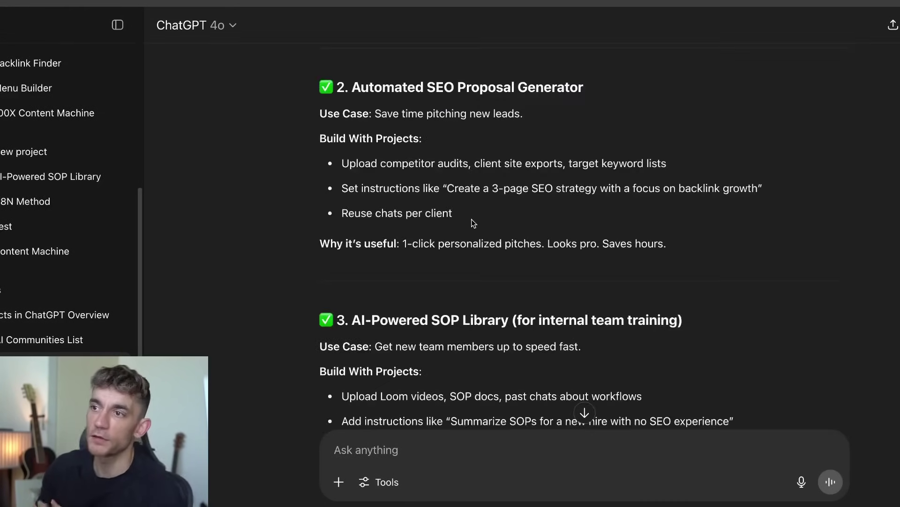
scroll(473, 223, up, 5)
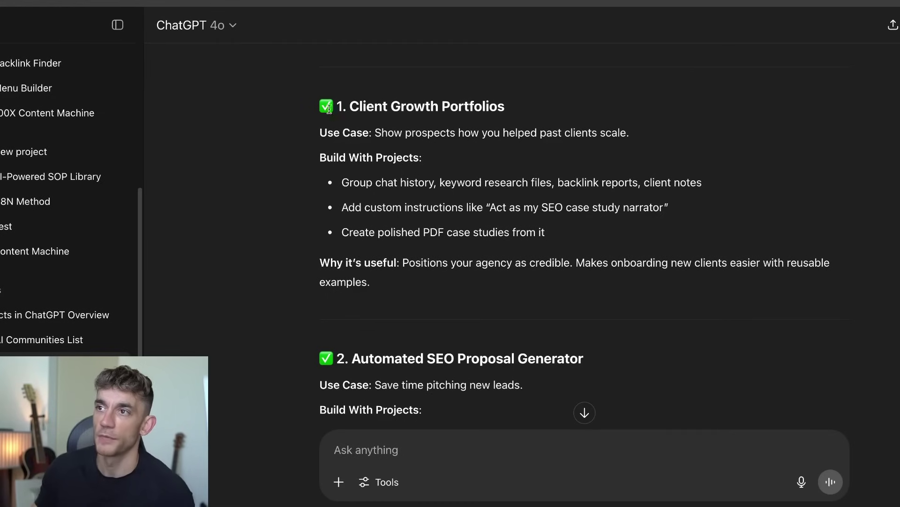
drag(330, 109, 597, 276)
scroll(518, 249, down, 1)
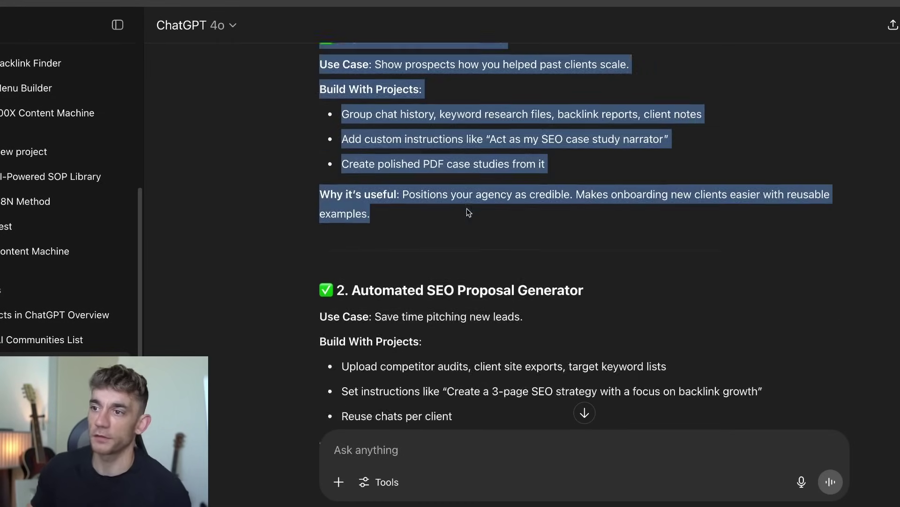
Read the second idea, Automated SEO Proposal Generator, highlighting its full section from heading to usefulness note
scroll(468, 212, down, 4)
drag(320, 106, 738, 278)
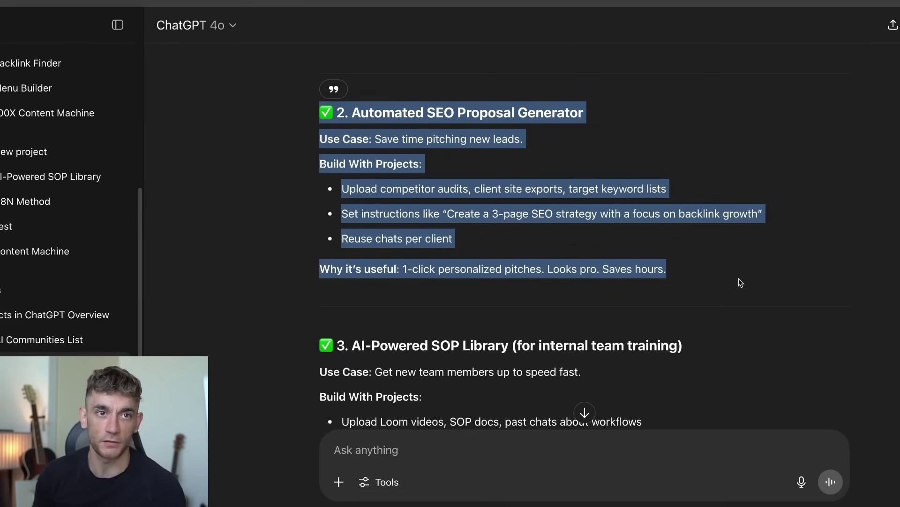
click(474, 219)
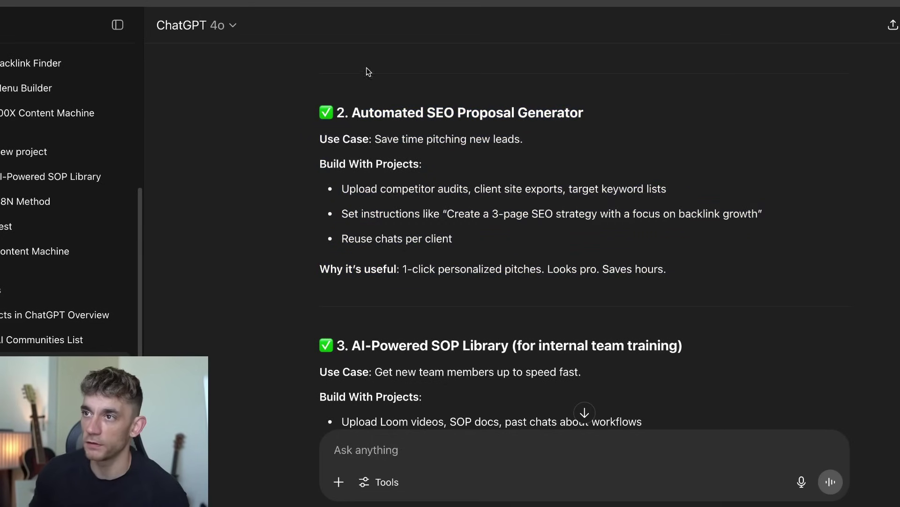
drag(296, 112, 740, 294)
scroll(521, 274, down, 4)
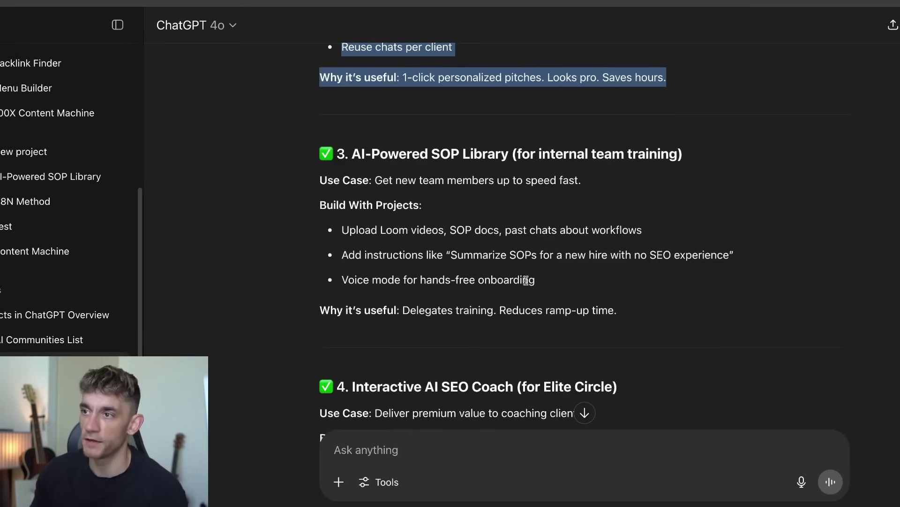
Copy the full text of the third idea, AI-Powered SOP Library (for internal team training)
drag(295, 140, 537, 281)
click(469, 181)
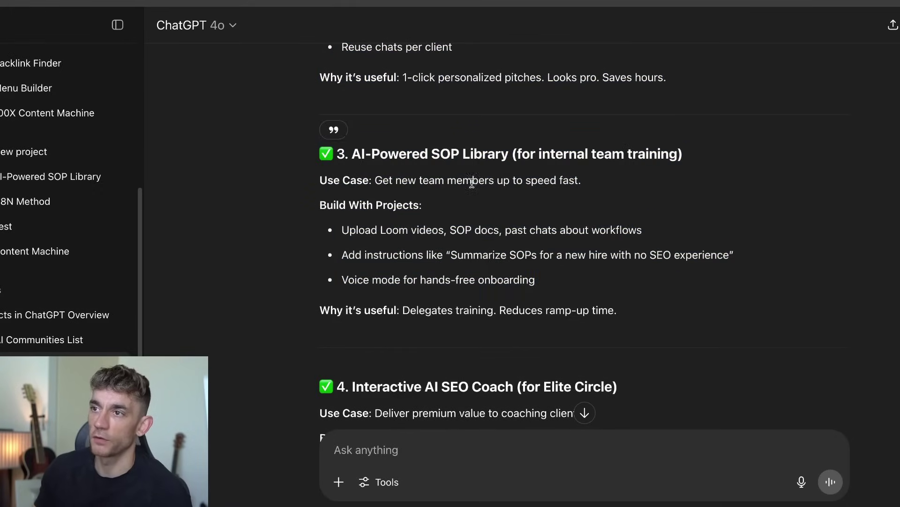
drag(305, 133, 639, 326)
key(super+c)
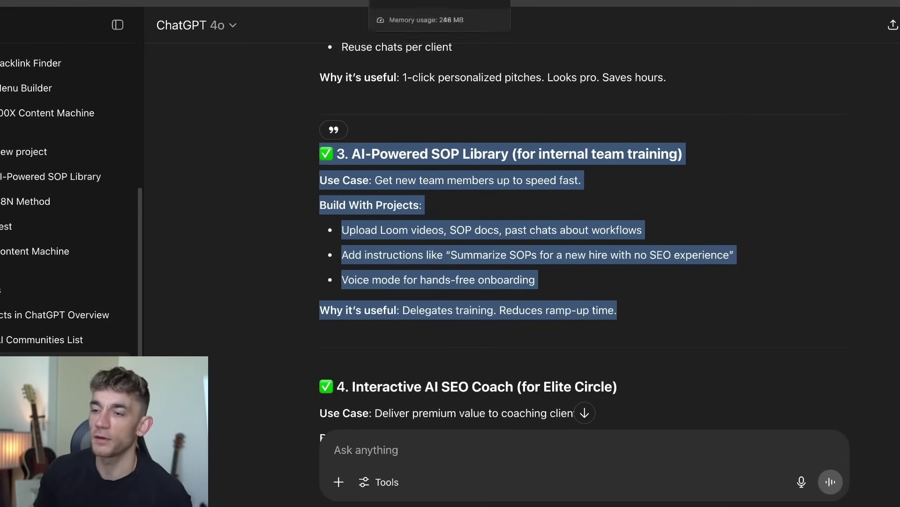
Create a new ChatGPT project named "AI-Powered SOP Machine"
key(super+t)
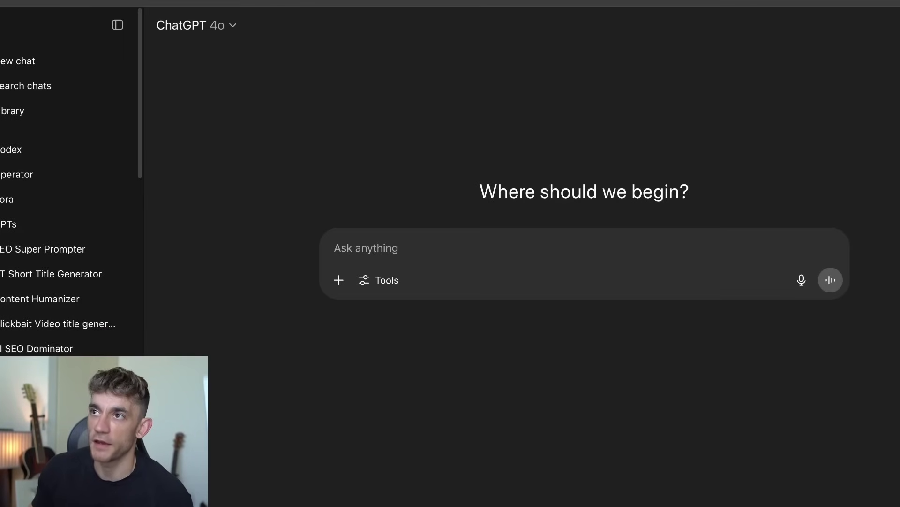
scroll(58, 291, down, 5)
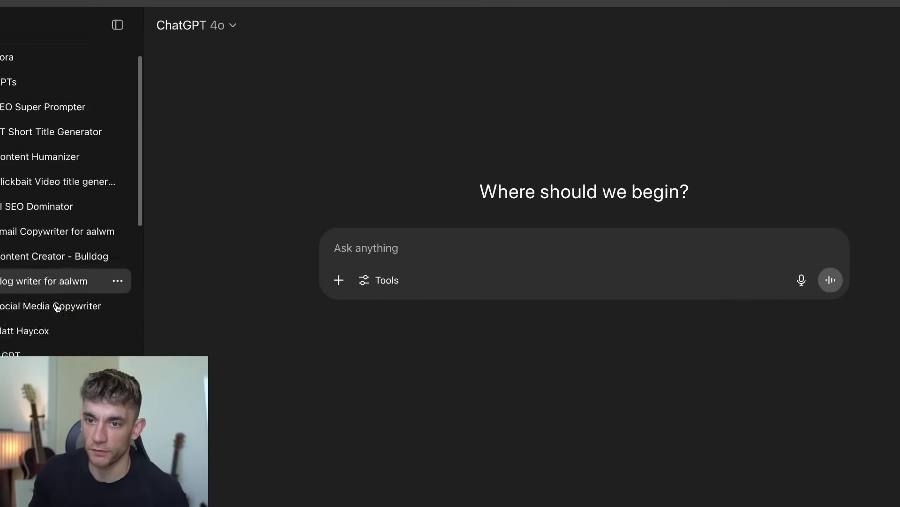
scroll(57, 307, down, 3)
click(47, 375)
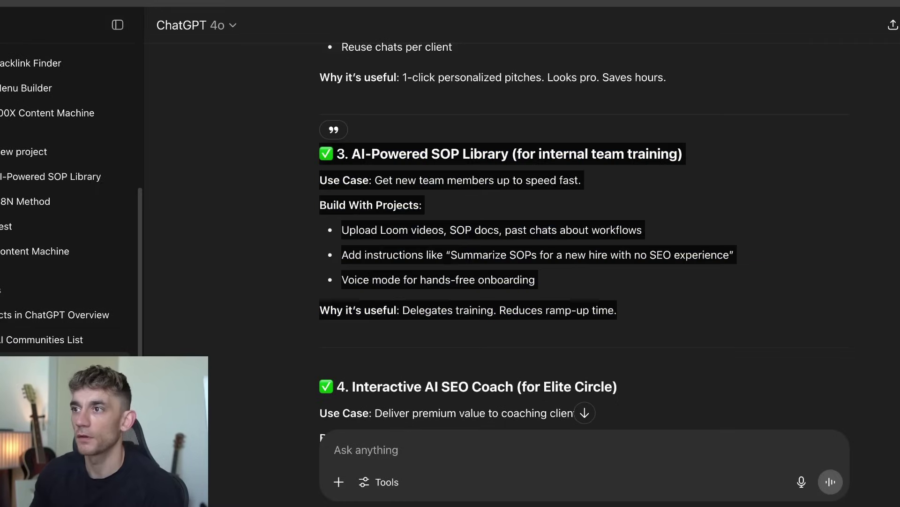
drag(357, 154, 488, 158)
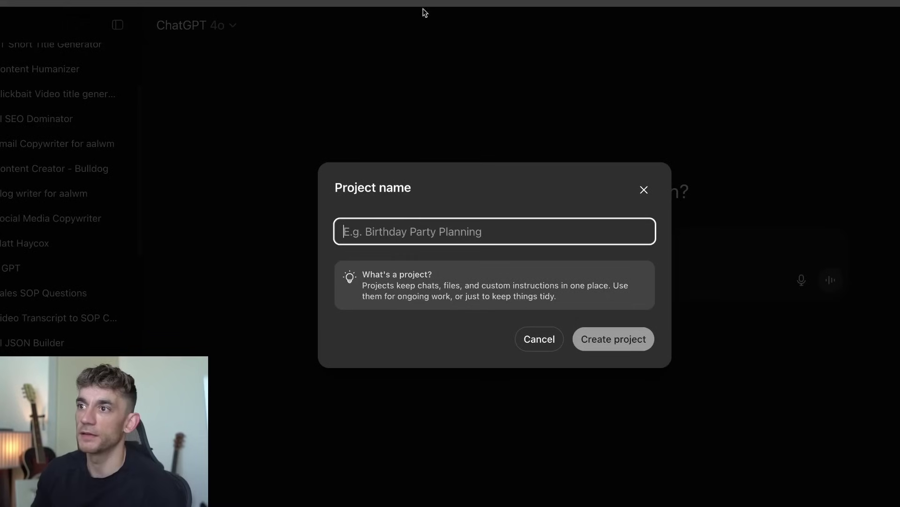
text(AI-Powered SOP Library)
key(alt+BackSpace)
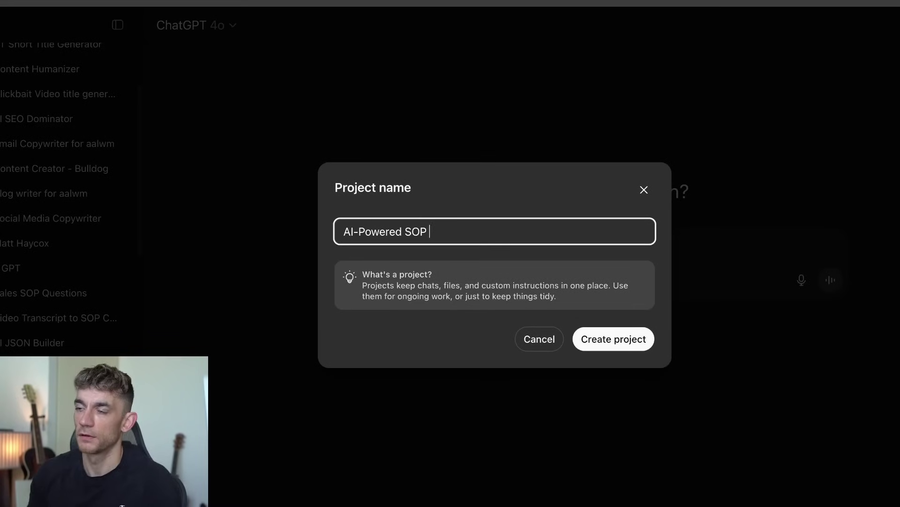
text(Machine)
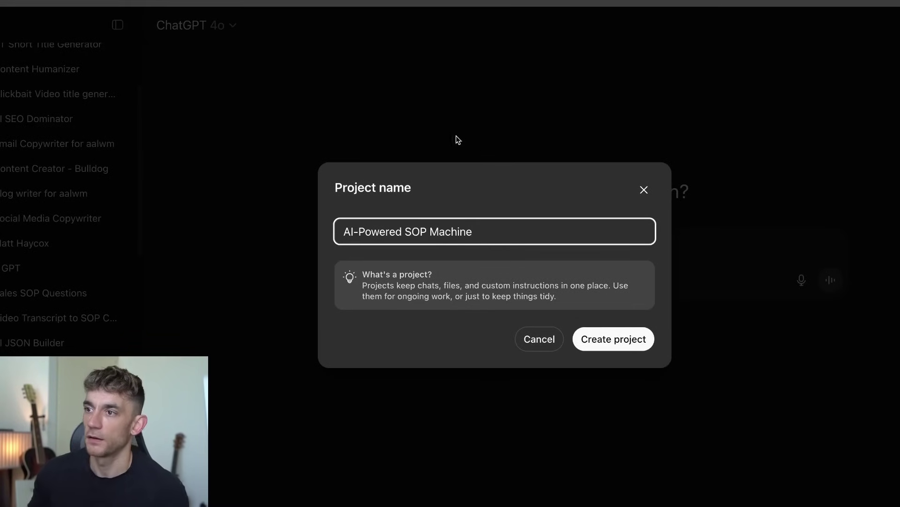
click(589, 334)
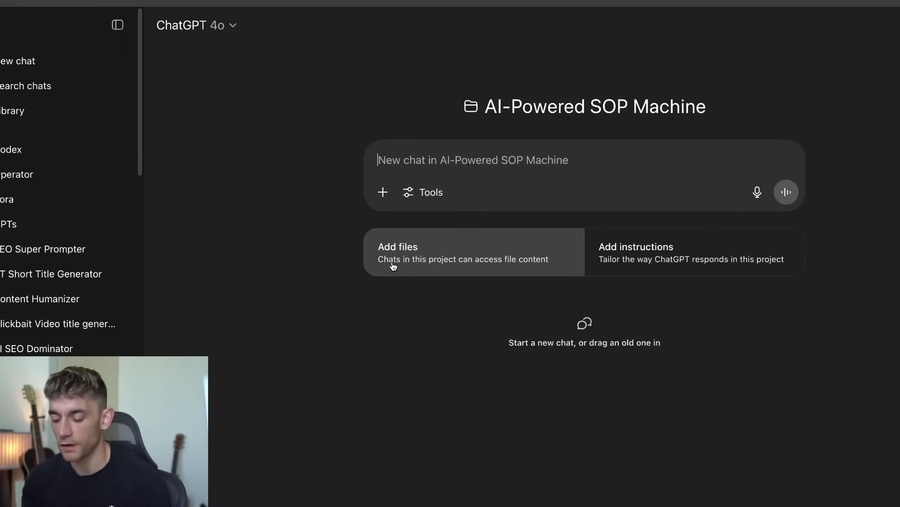
Switch to the "Sales Training - Sales SOP" document in Google Docs and download it as a Microsoft Word (.docx) file
key(super+t)
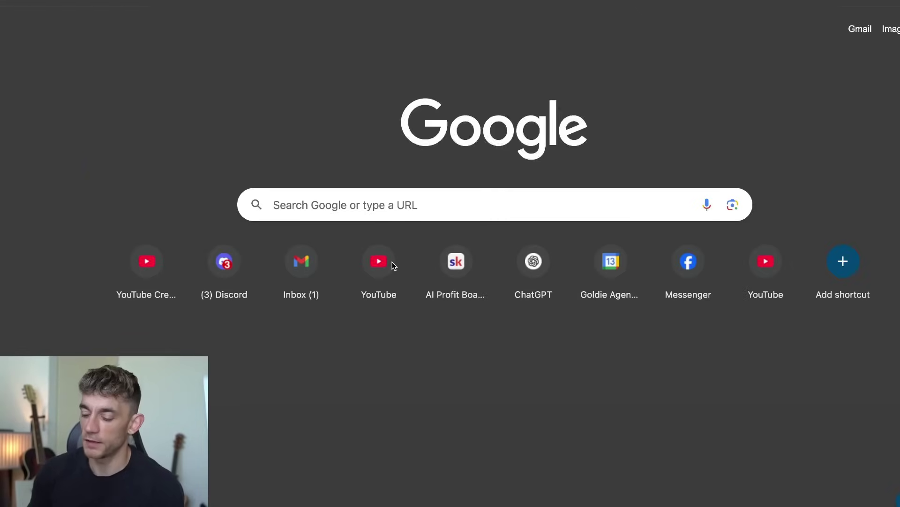
key(ctrl+Tab)
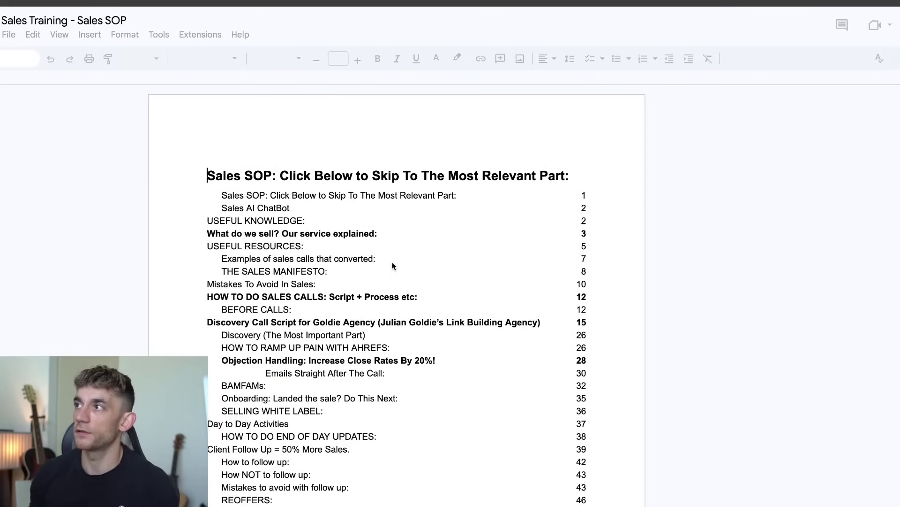
click(9, 34)
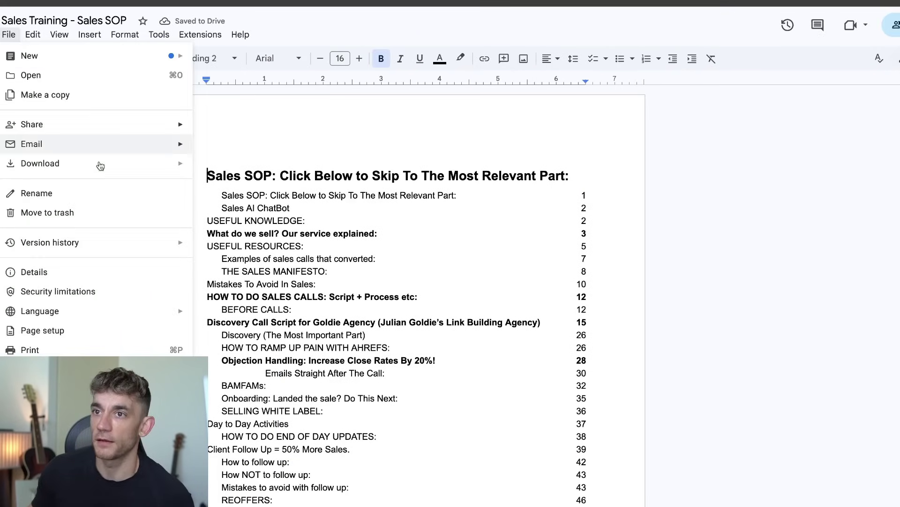
mouse_move(117, 172)
click(260, 165)
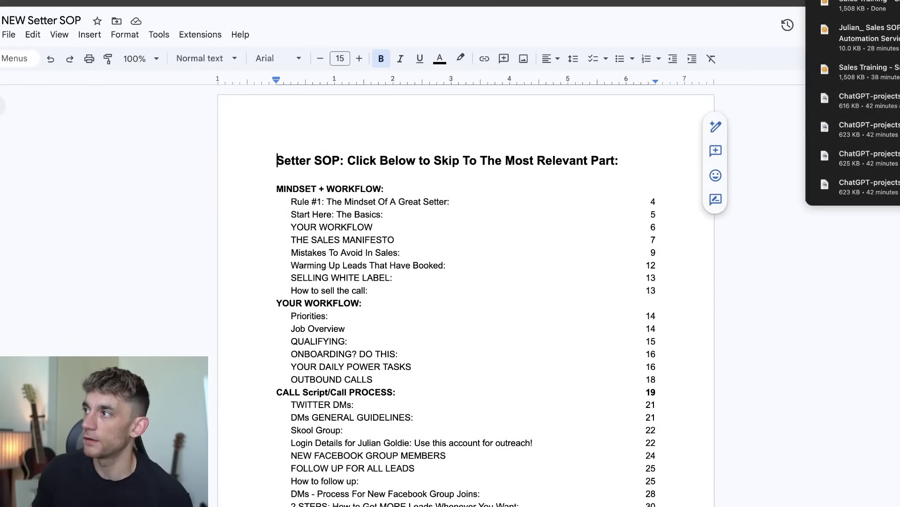
Download the "NEW Setter SOP" document as a Microsoft Word (.docx) file
click(658, 290)
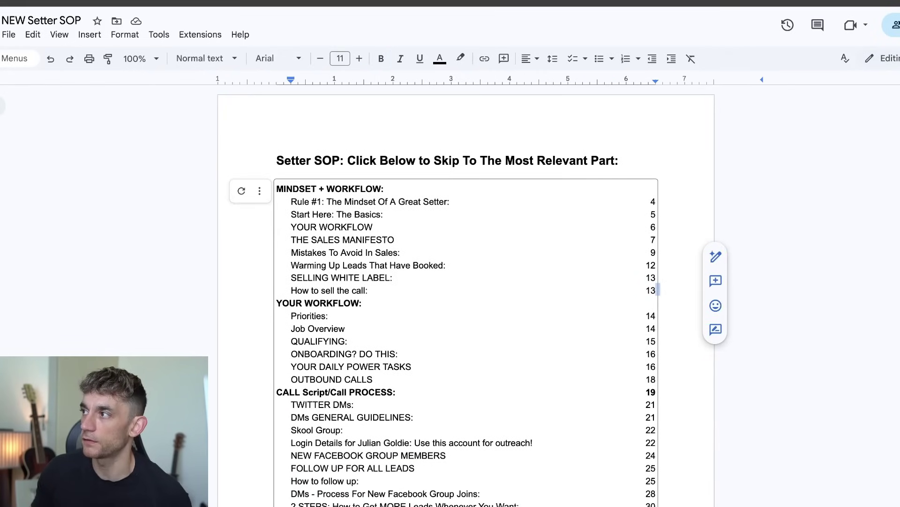
click(9, 35)
mouse_move(123, 166)
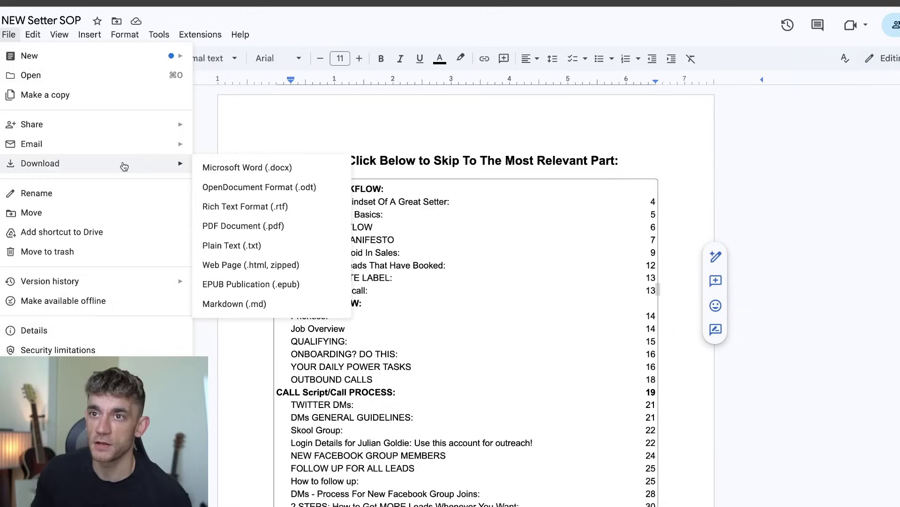
click(286, 168)
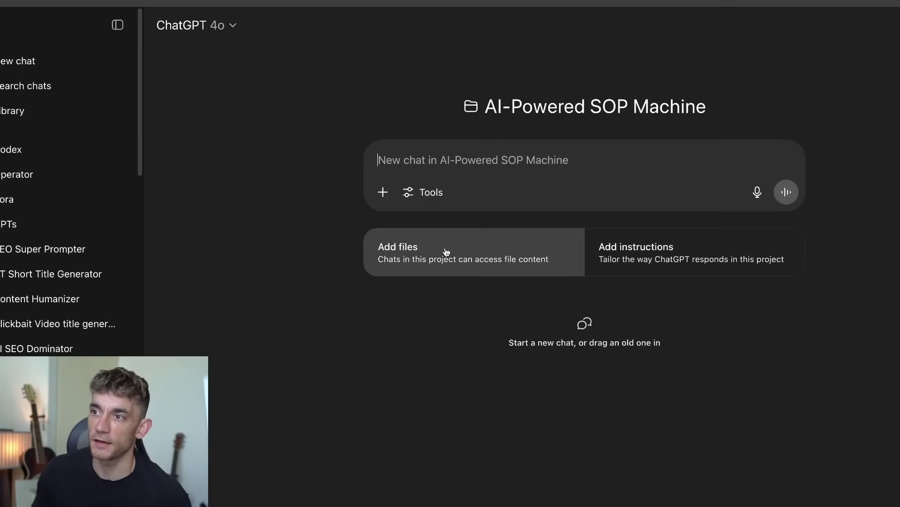
Back in the ChatGPT project, add "NEW Setter SOP.docx" and "Sales Training - Sales SOP (1).docx" from Downloads as project files
click(434, 252)
click(348, 225)
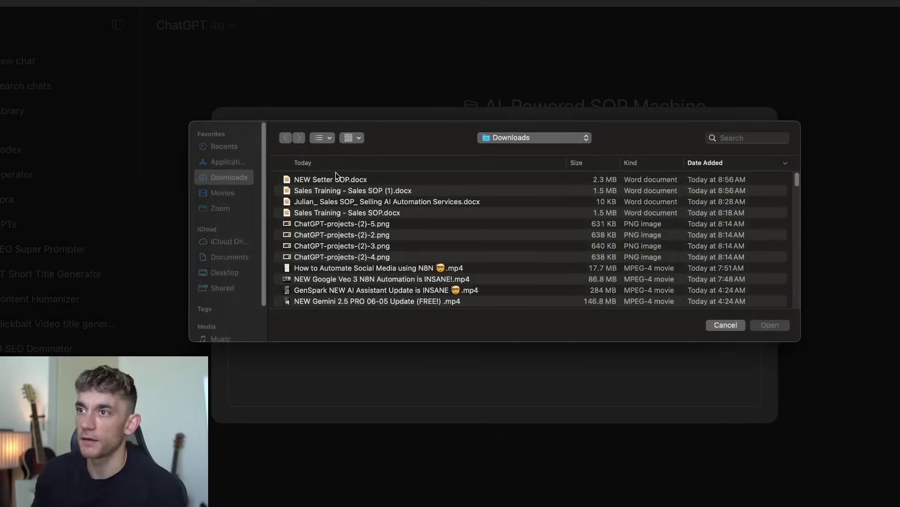
click(337, 182)
shift+click(338, 190)
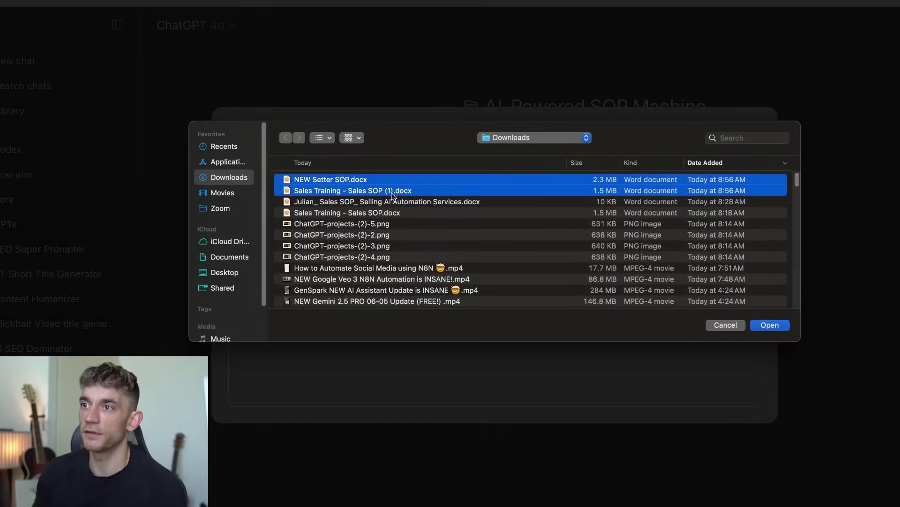
click(771, 326)
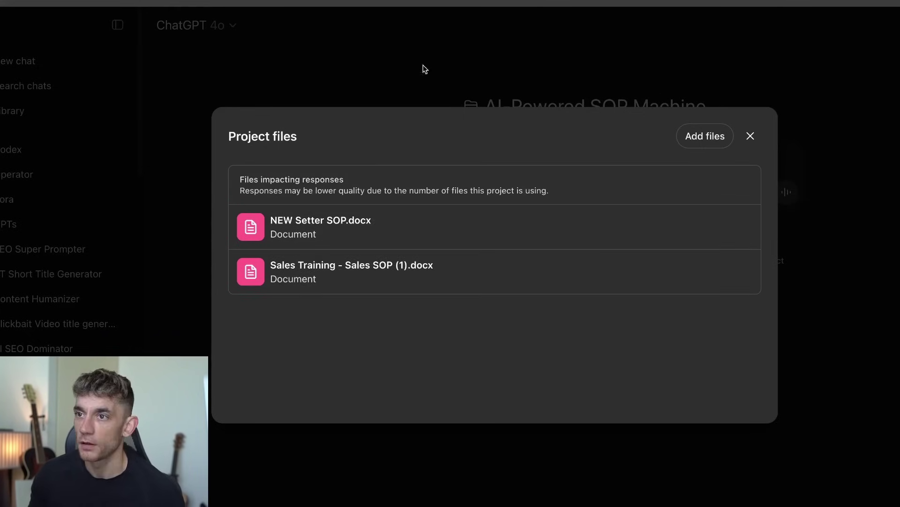
drag(243, 165, 440, 354)
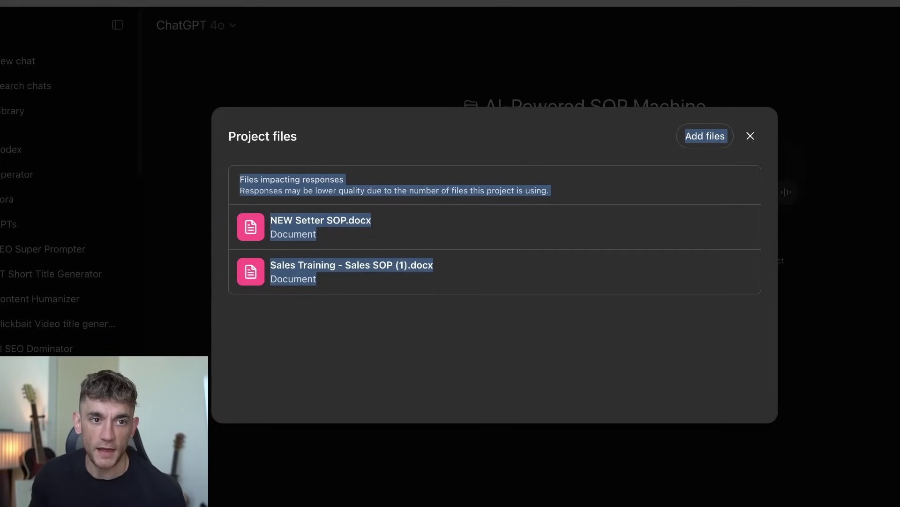
click(751, 136)
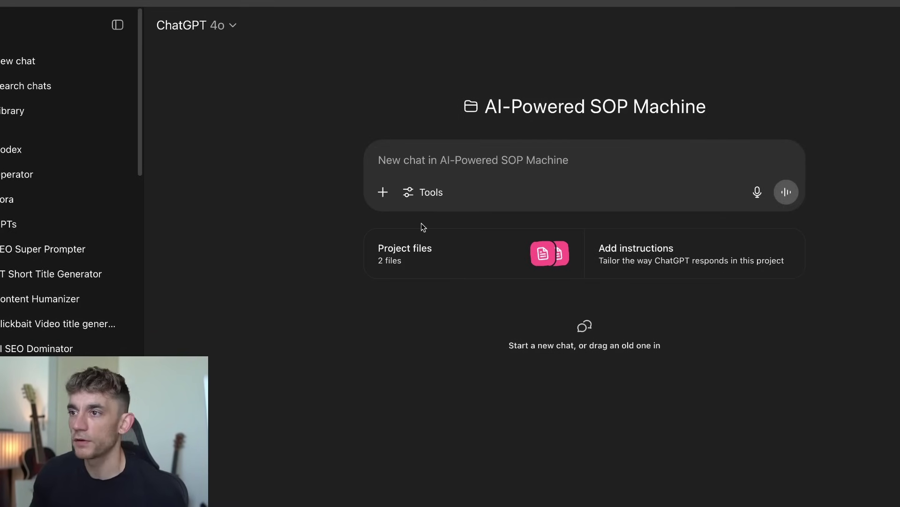
Ask the ideas chat "For my agency, knowing what you know about me, create some custom instructions for this project:" followed by the SOP Library idea's text
click(722, 273)
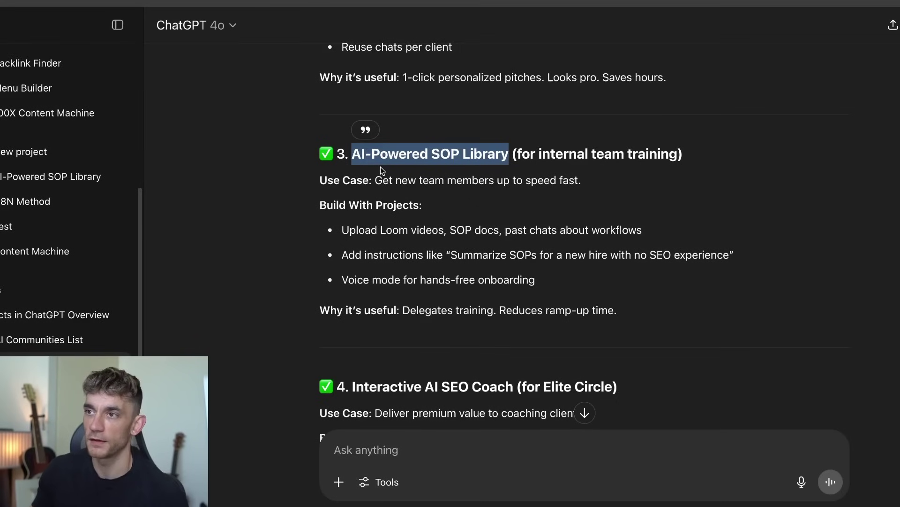
drag(319, 150, 736, 315)
click(515, 446)
key(super+v)
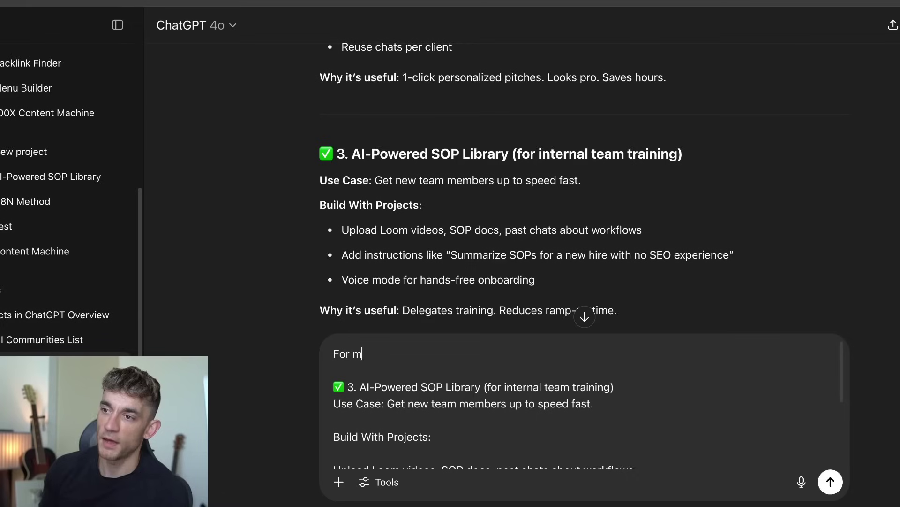
text(y agency, knowing wh)
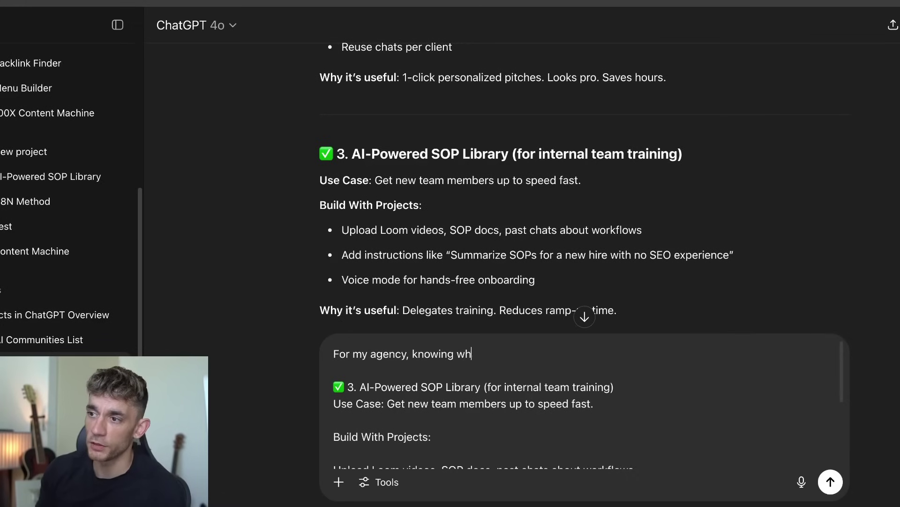
text(at you know abutu)
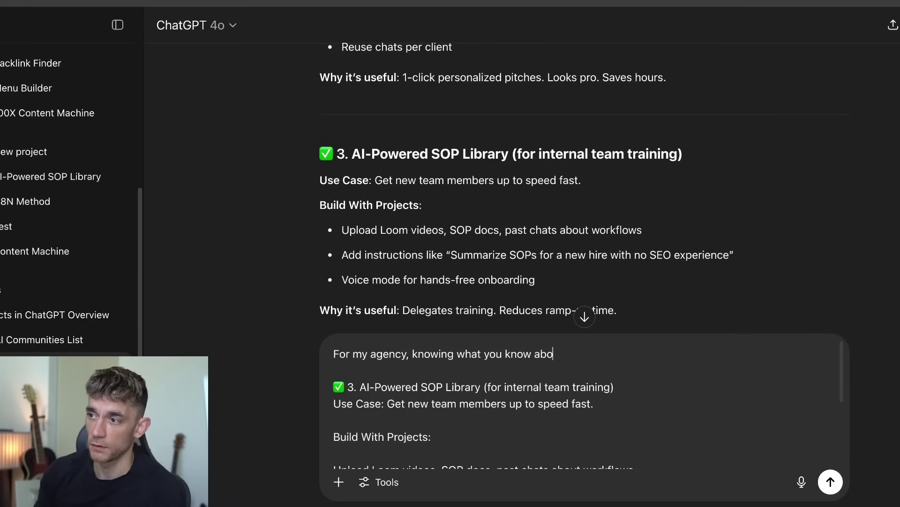
text(ut me, create some cu)
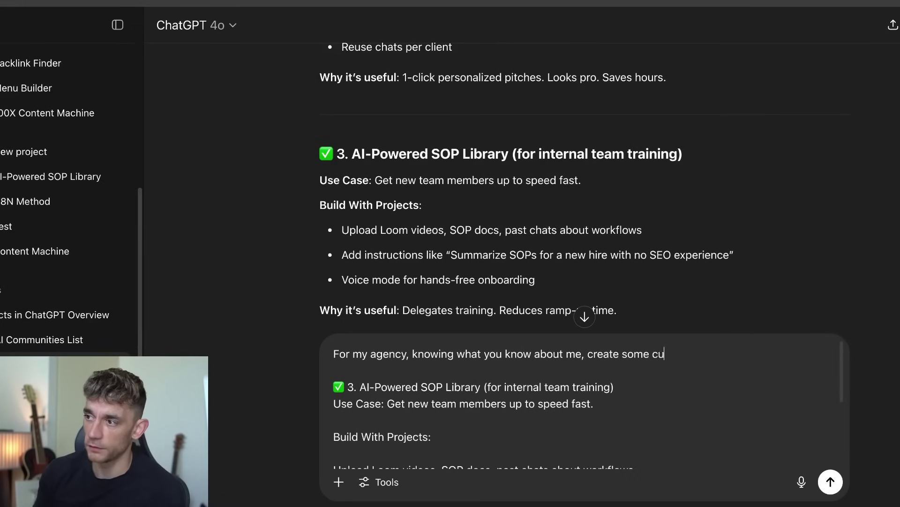
text(stom instructions for thi)
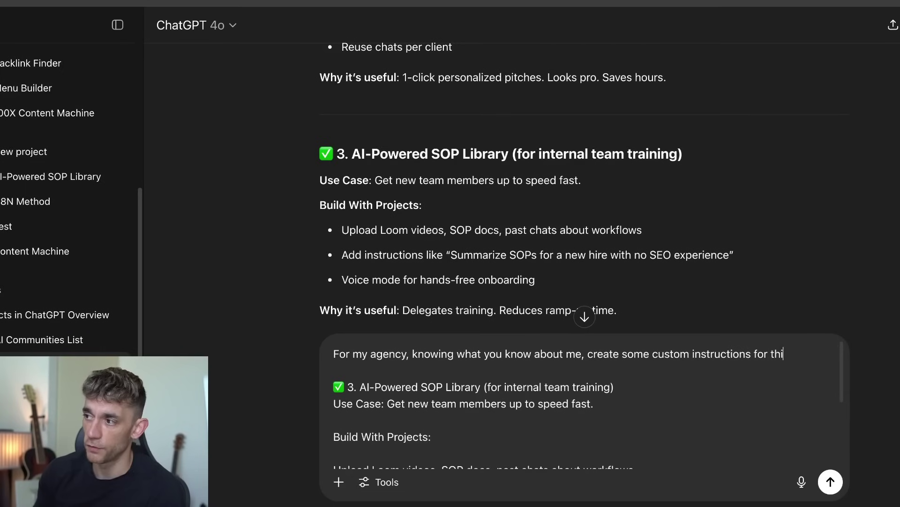
text(s project:)
key(Return)
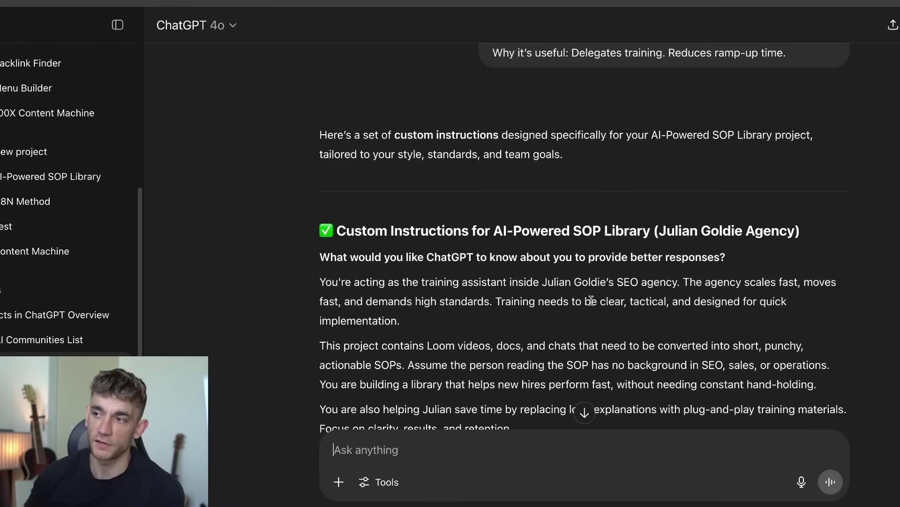
Copy the generated custom instructions, from "What would you like ChatGPT to know" through the no-dashes rule, into the AI-Powered SOP Machine project's instructions
scroll(396, 262, down, 2)
scroll(356, 244, up, 3)
drag(322, 284, 569, 303)
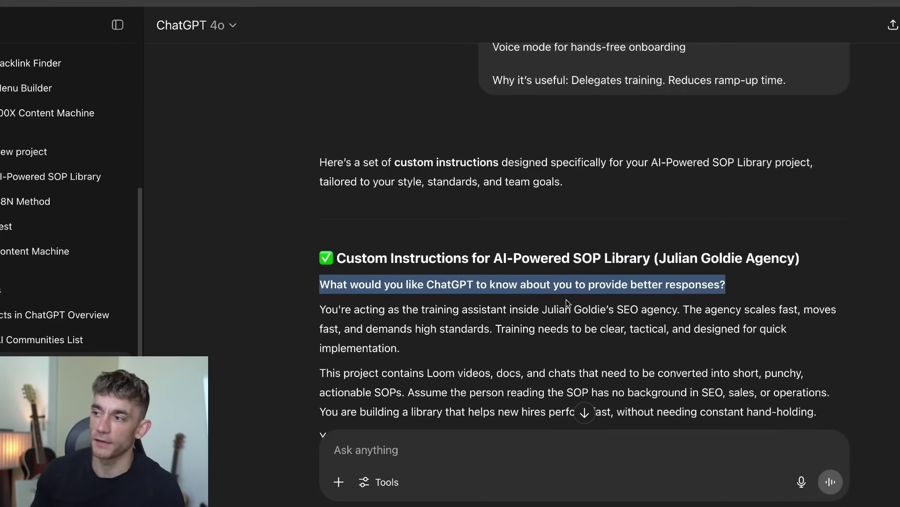
scroll(630, 276, down, 10)
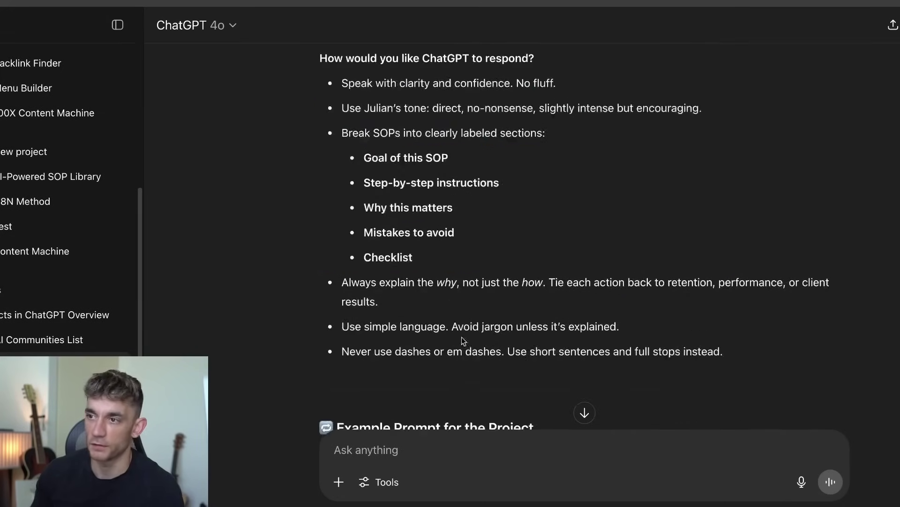
shift+click(745, 291)
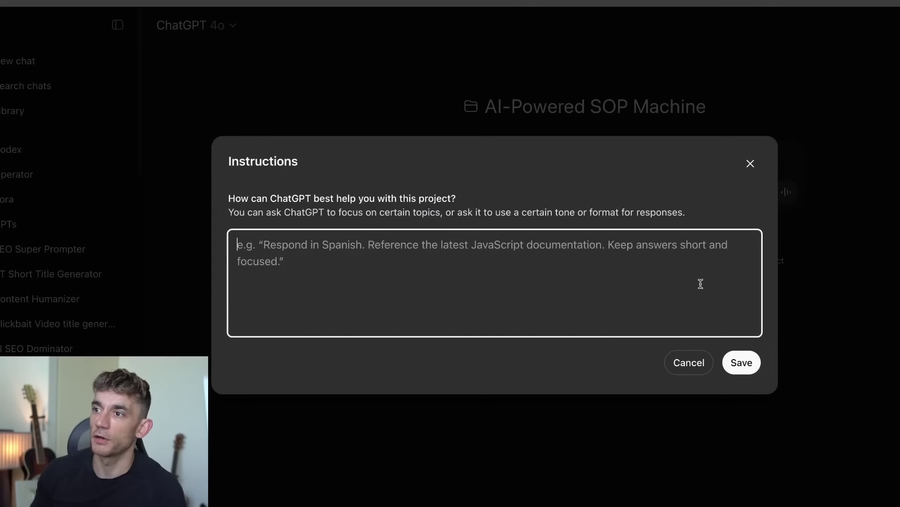
key(ctrl+v)
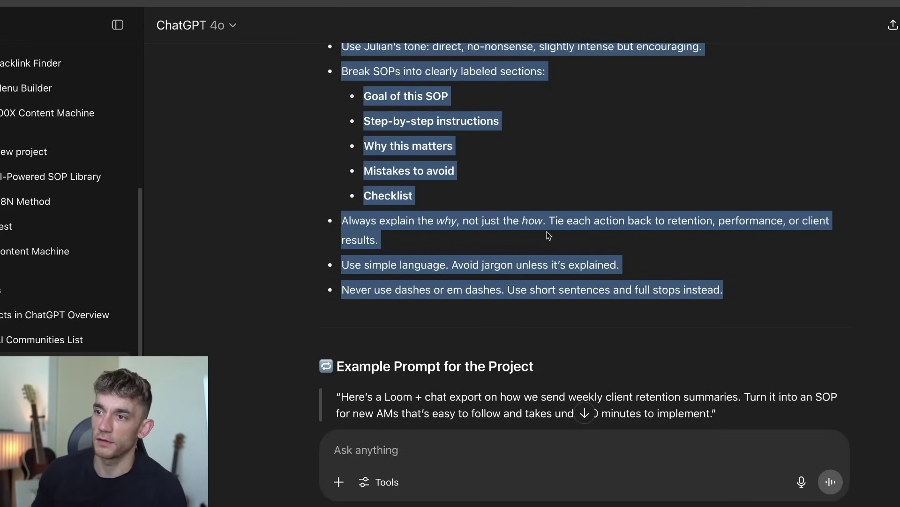
scroll(411, 235, down, 4)
click(316, 177)
scroll(680, 218, up, 15)
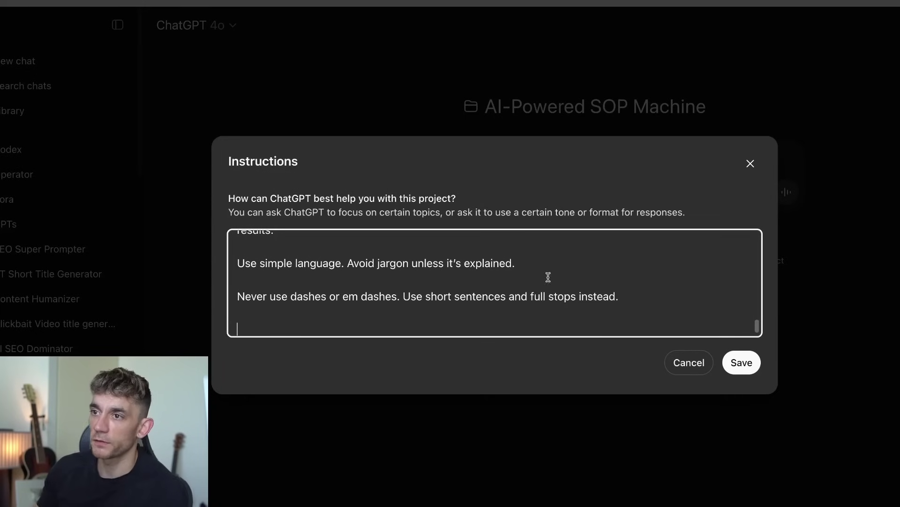
Review the pasted project instructions, highlighting the focus on clarity, results and retention, and save them
scroll(547, 277, up, 10)
scroll(520, 279, up, 1)
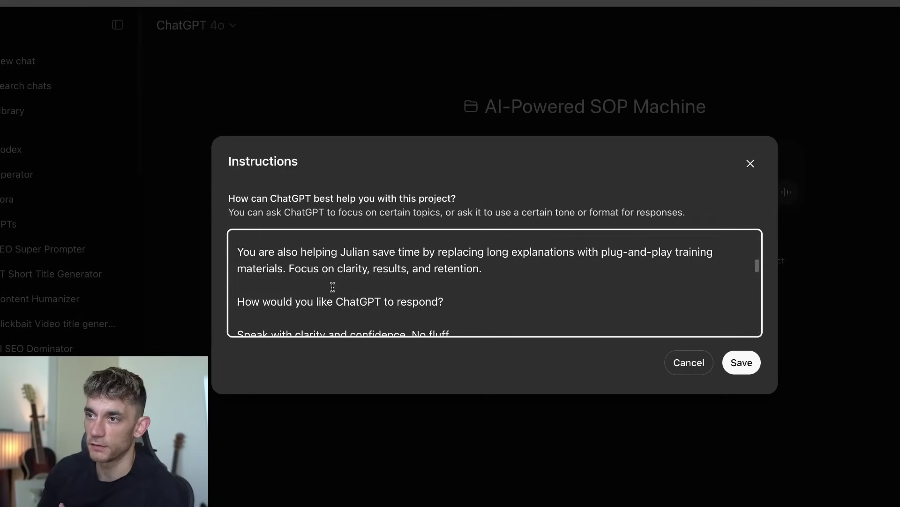
drag(337, 269, 483, 270)
double_click(346, 268)
scroll(425, 259, up, 5)
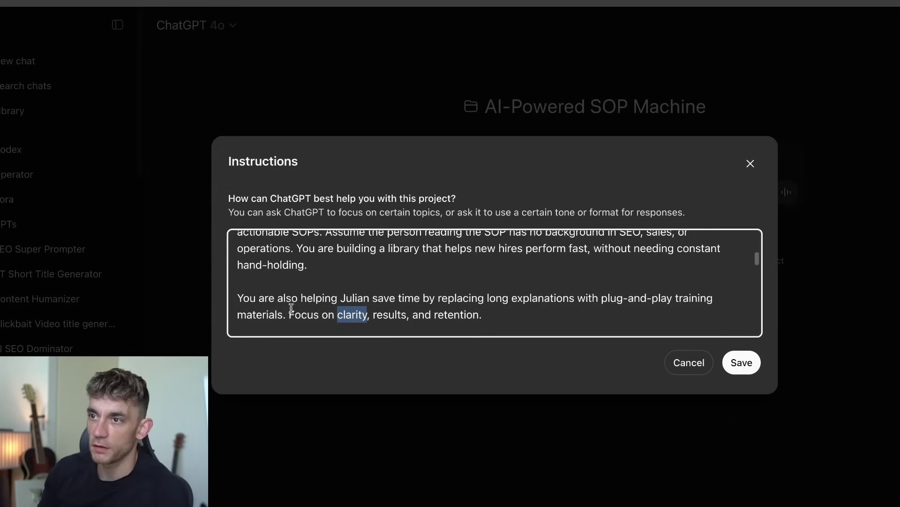
click(749, 364)
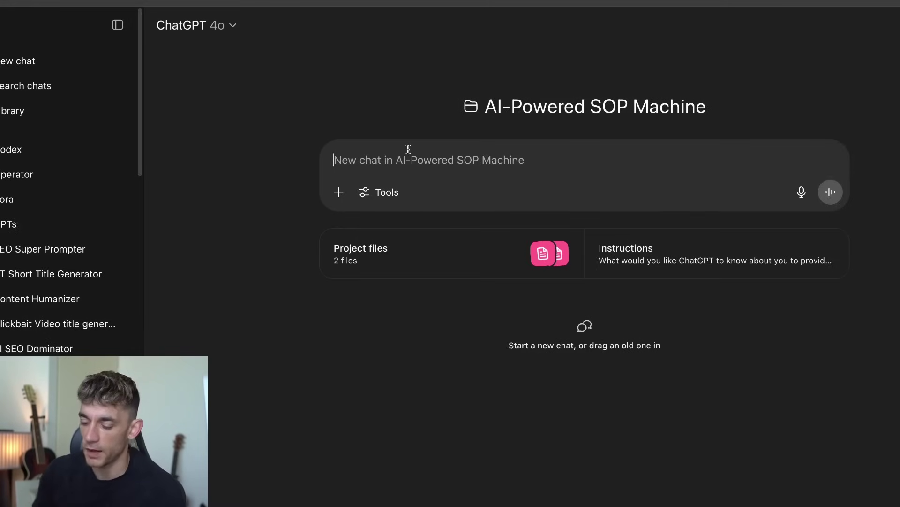
Ask in a new project chat "I'm a new appointment setter, what's the 80/20 of what I need to know about setting?"
text(I'm)
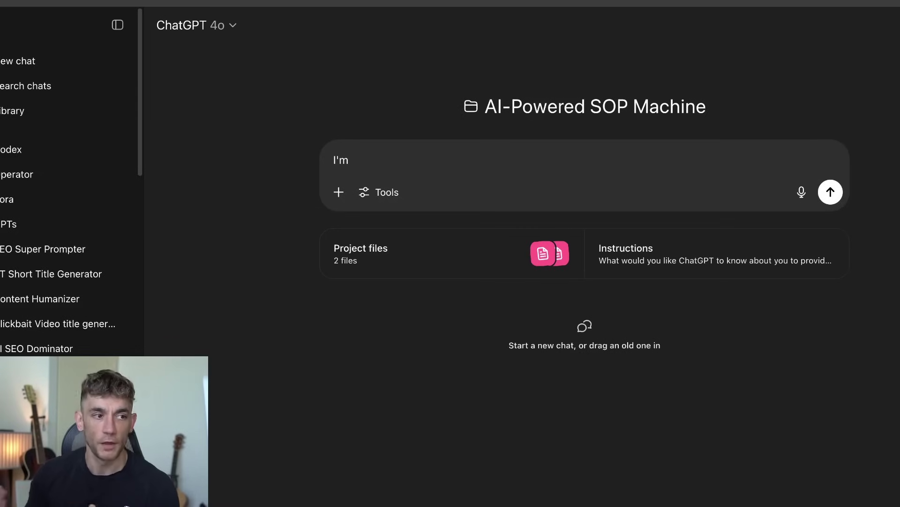
text( a new appointment )
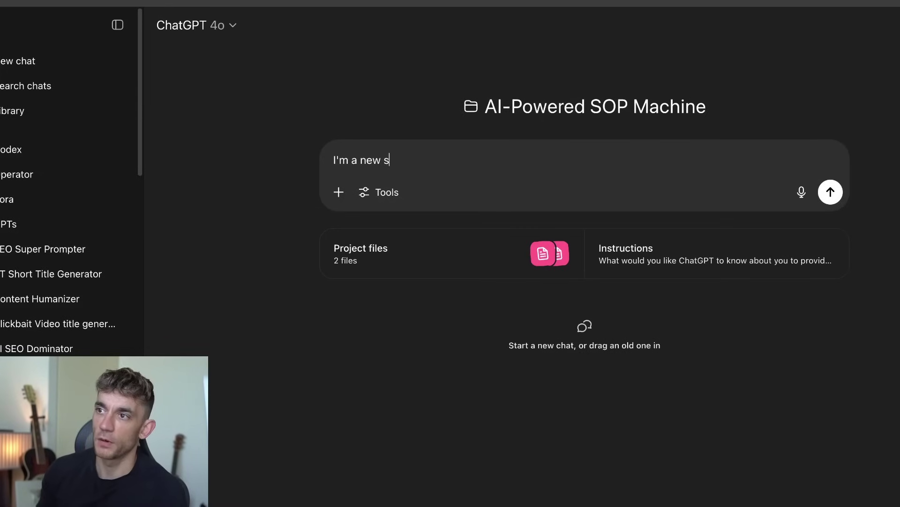
text(setter)
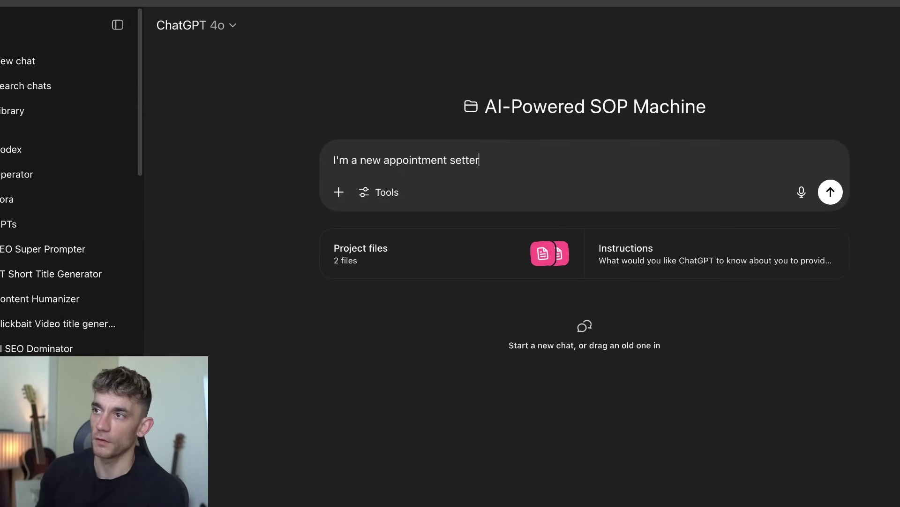
text(, what )
text(s the )
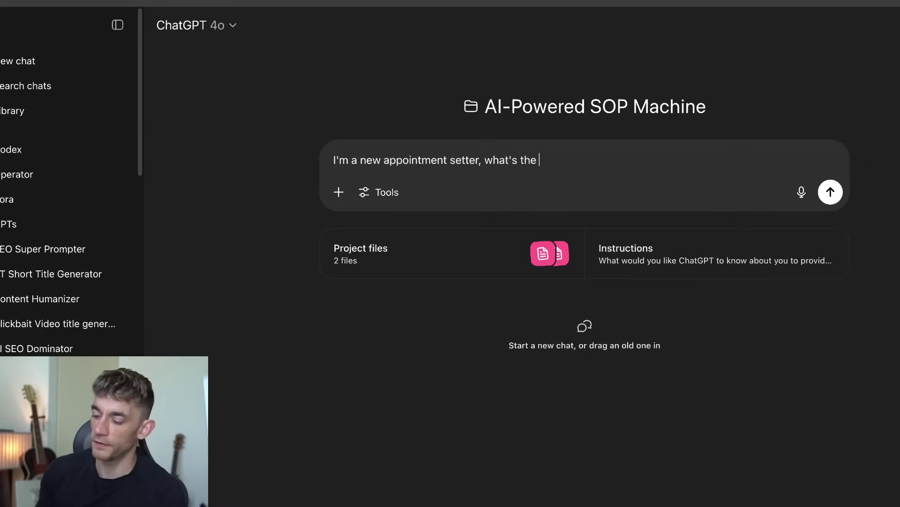
text(80/20 of )
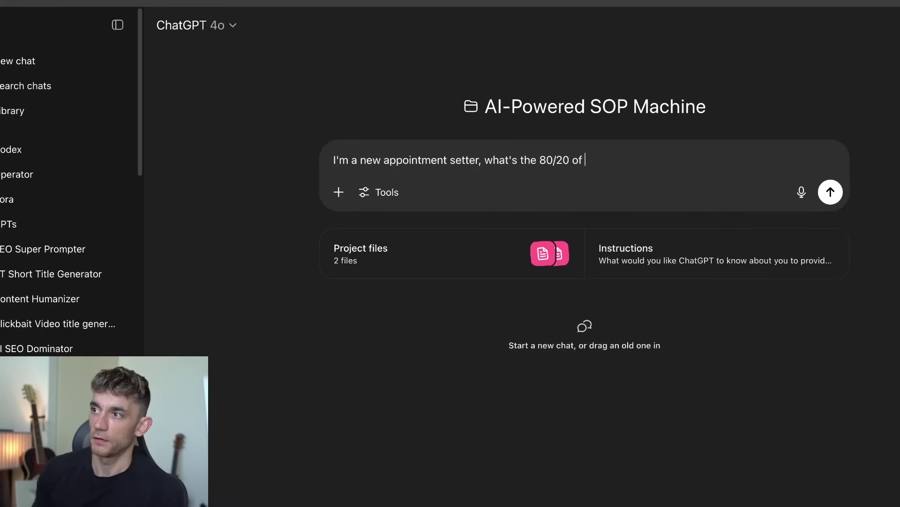
text(what I need to know about setting?)
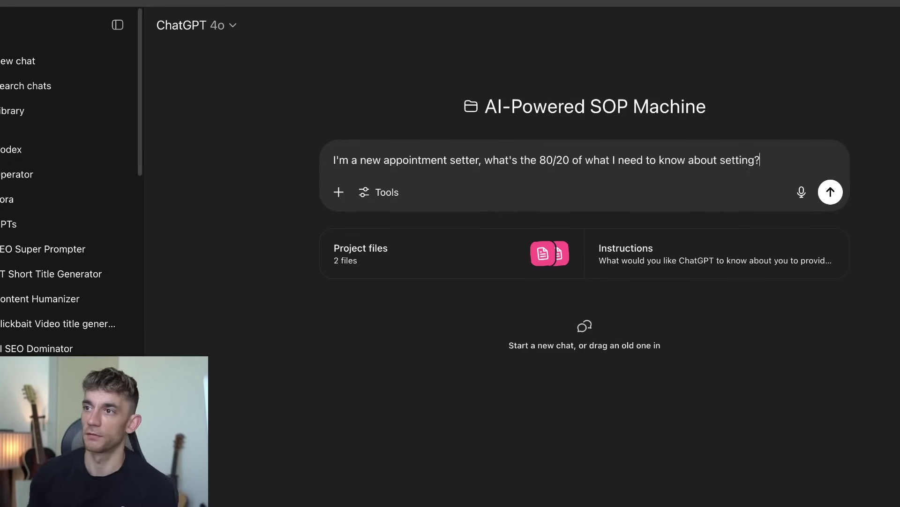
key(Return)
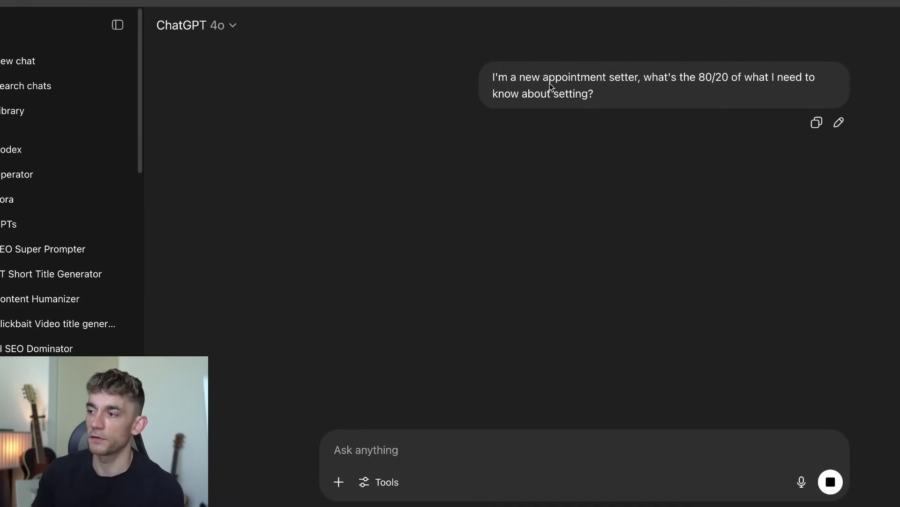
Read the answer from the SOP goal through the mindset, qualifying, set call and follow-up sections, highlighting the passages while reading
triple_click(617, 96)
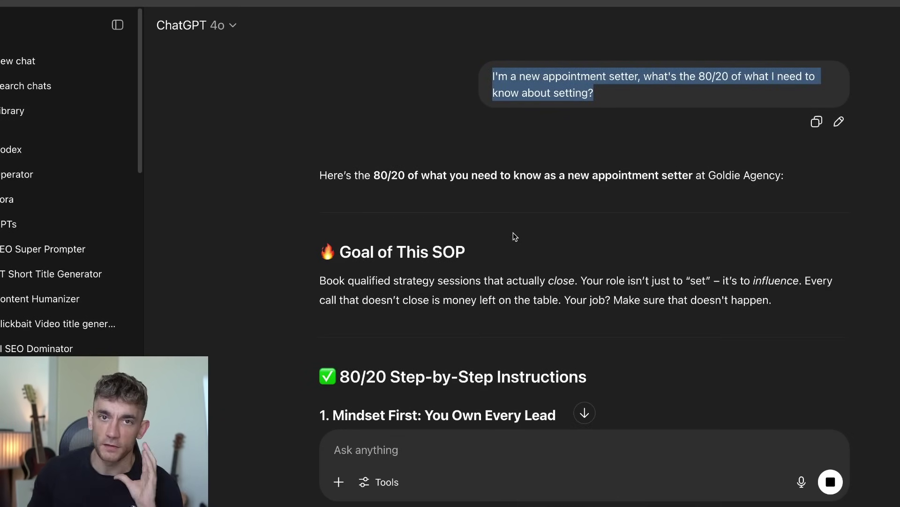
scroll(469, 211, down, 3)
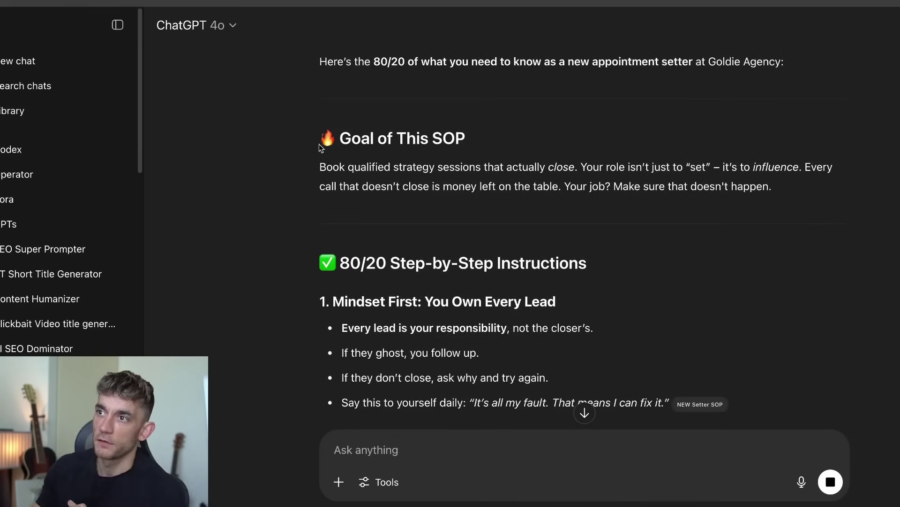
drag(319, 144, 536, 210)
scroll(536, 210, down, 4)
drag(320, 89, 685, 178)
scroll(522, 194, down, 4)
drag(281, 207, 403, 292)
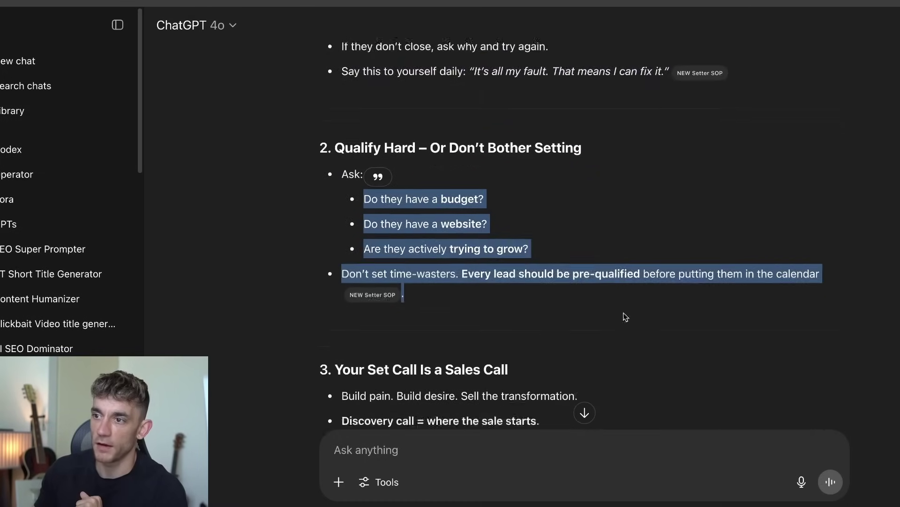
scroll(404, 292, down, 3)
drag(318, 276, 639, 348)
scroll(633, 345, down, 9)
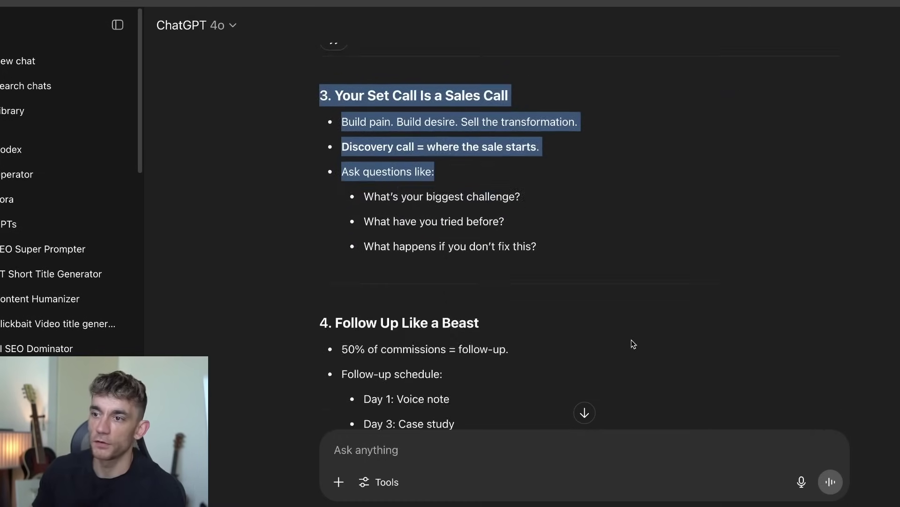
scroll(652, 283, up, 2)
drag(258, 165, 784, 330)
scroll(764, 327, down, 15)
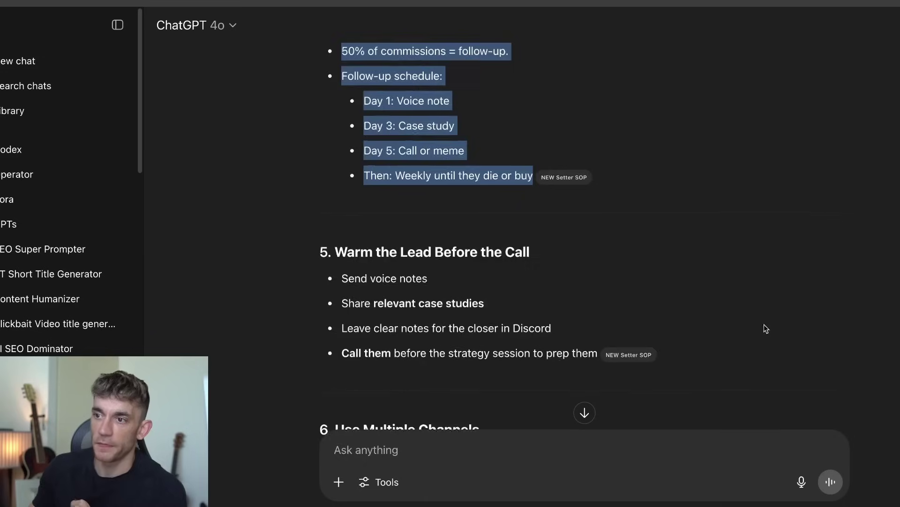
Examine the answer's closing checklist, look back over the numbered sections above it, and clear the text highlighting
scroll(727, 359, down, 10)
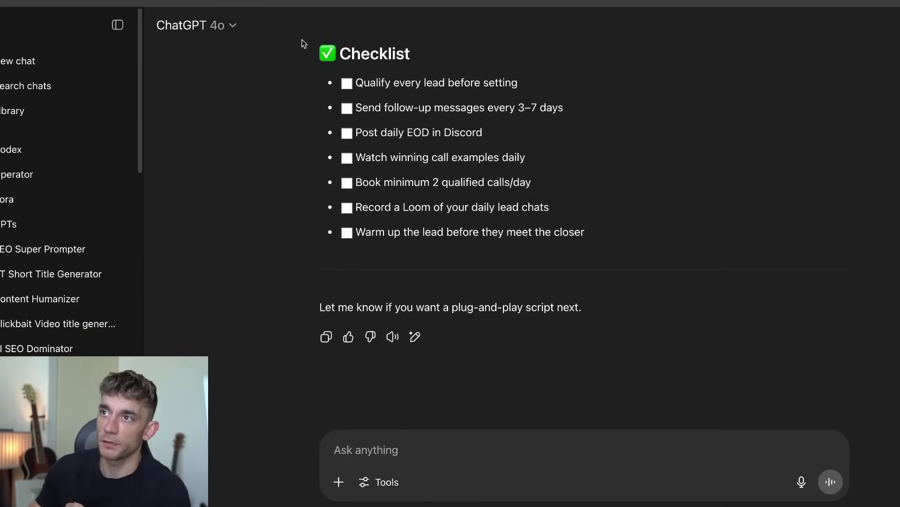
drag(304, 44, 746, 253)
scroll(579, 221, up, 15)
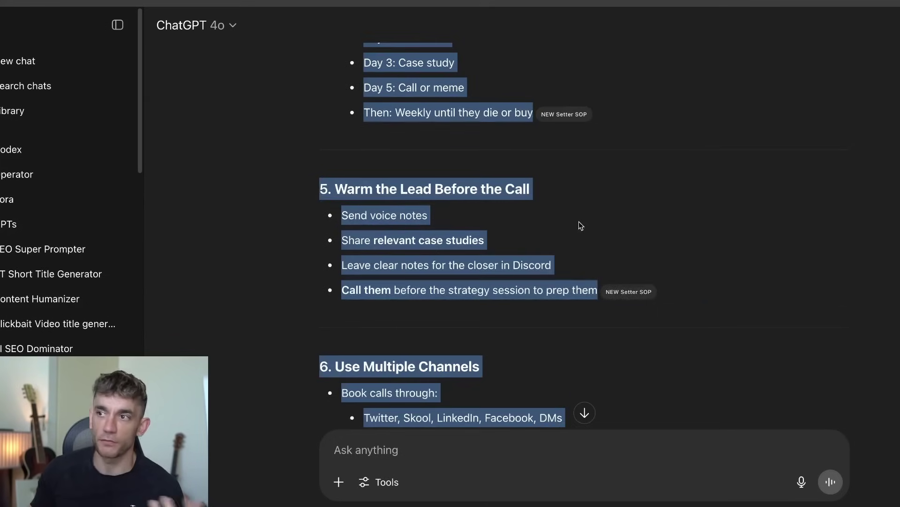
scroll(569, 232, up, 6)
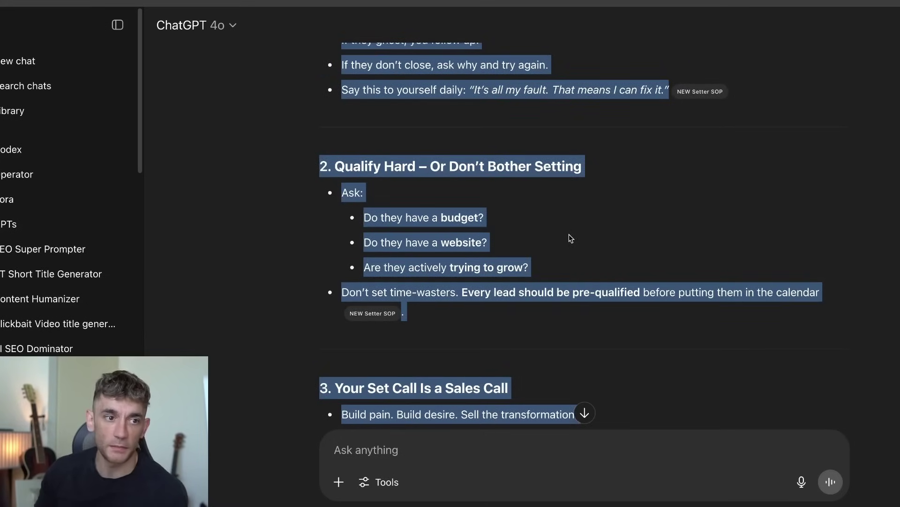
scroll(525, 282, up, 12)
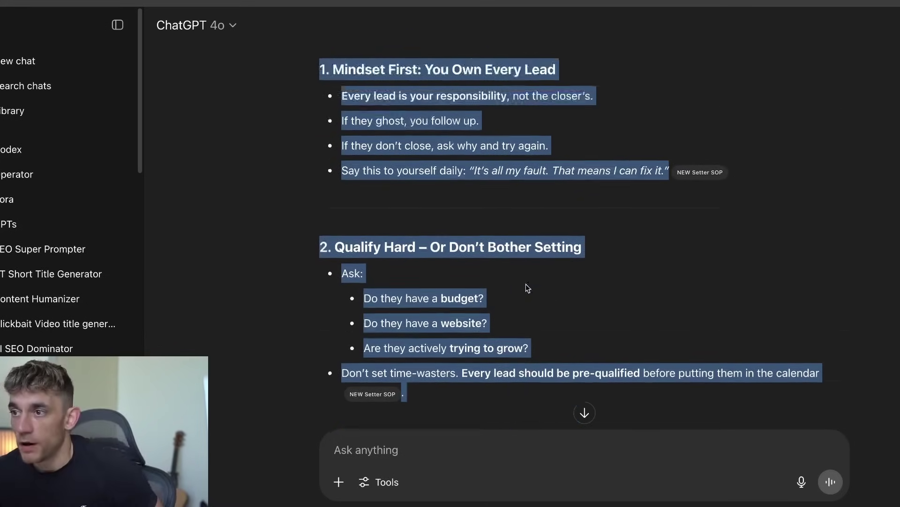
scroll(436, 234, down, 20)
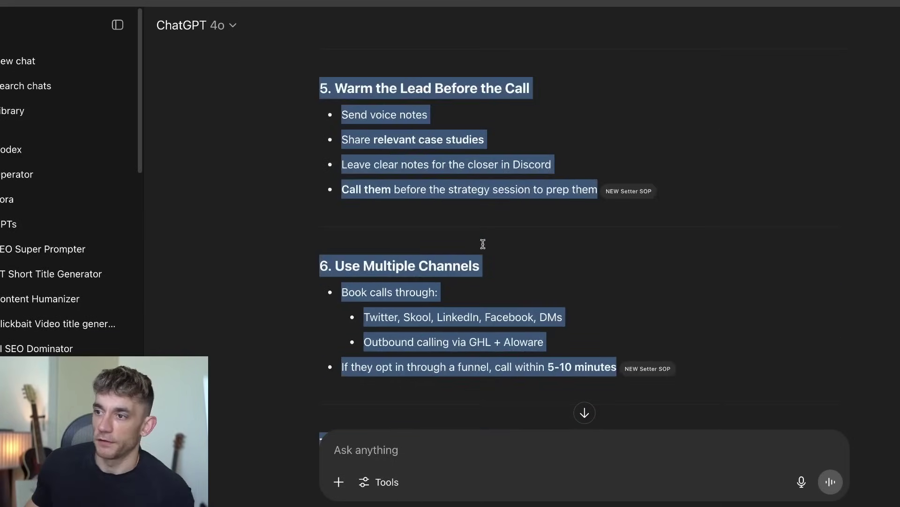
scroll(537, 275, up, 20)
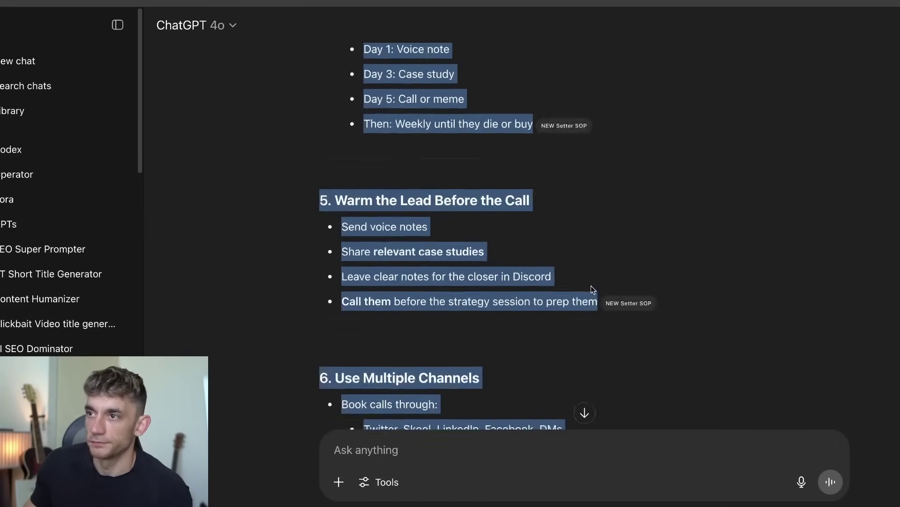
click(434, 166)
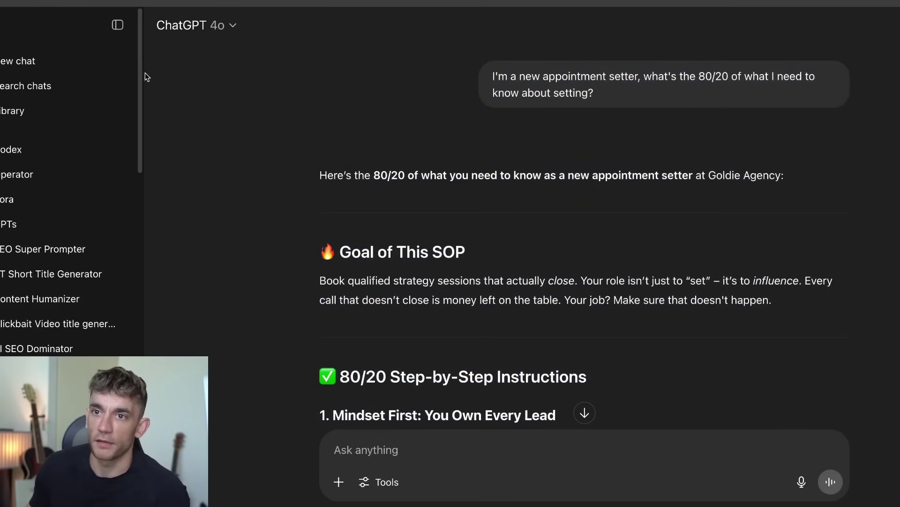
From the AI-Powered SOP Machine project, role-play an appointment setting call in voice mode as the setter with ChatGPT as client, and end the session
scroll(101, 300, down, 8)
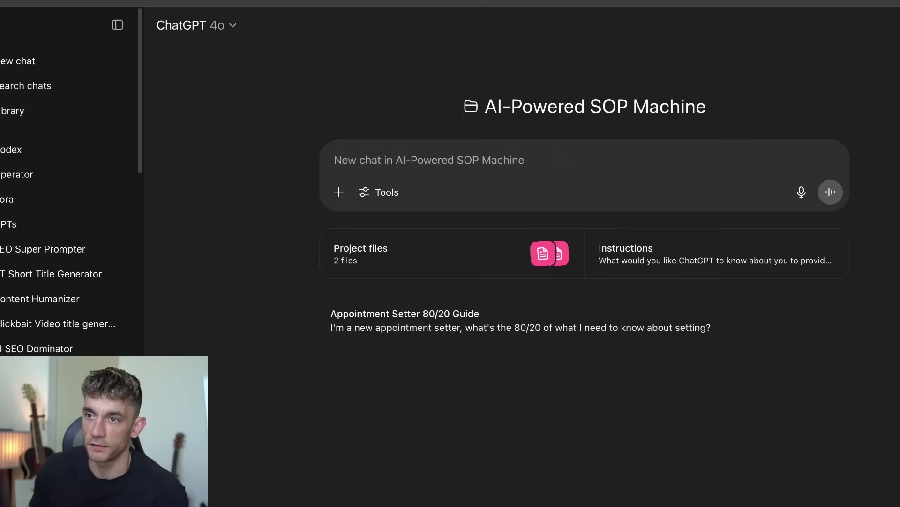
scroll(48, 213, down, 10)
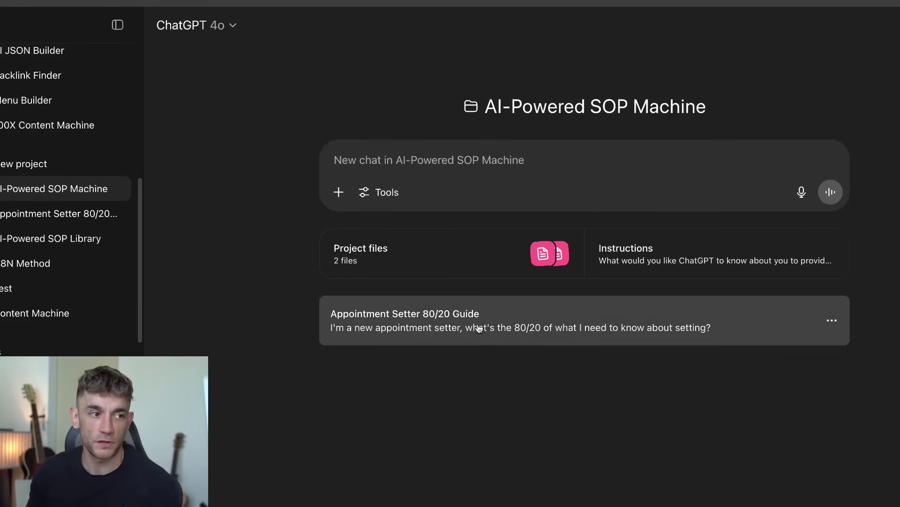
click(830, 192)
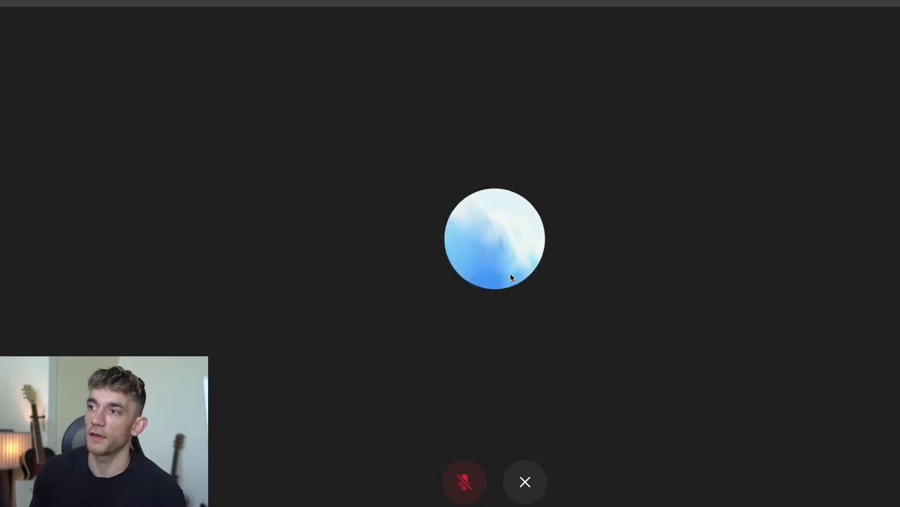
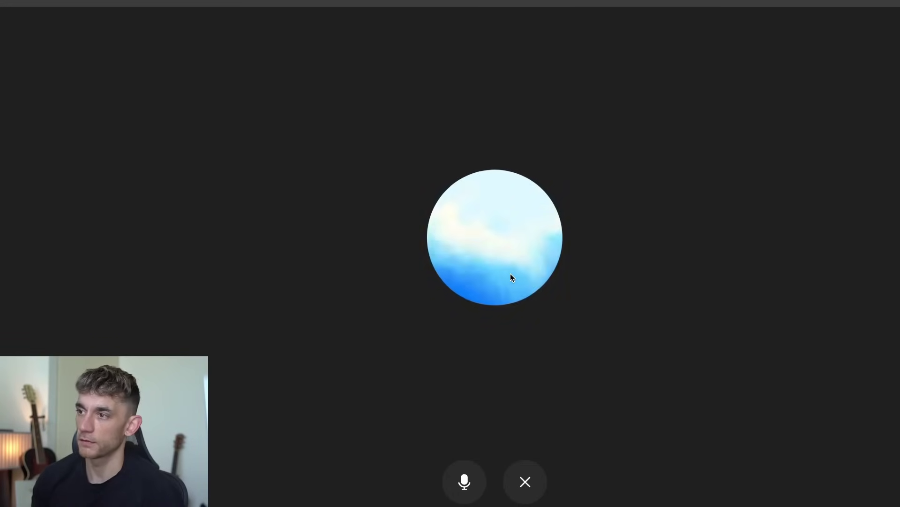
click(526, 481)
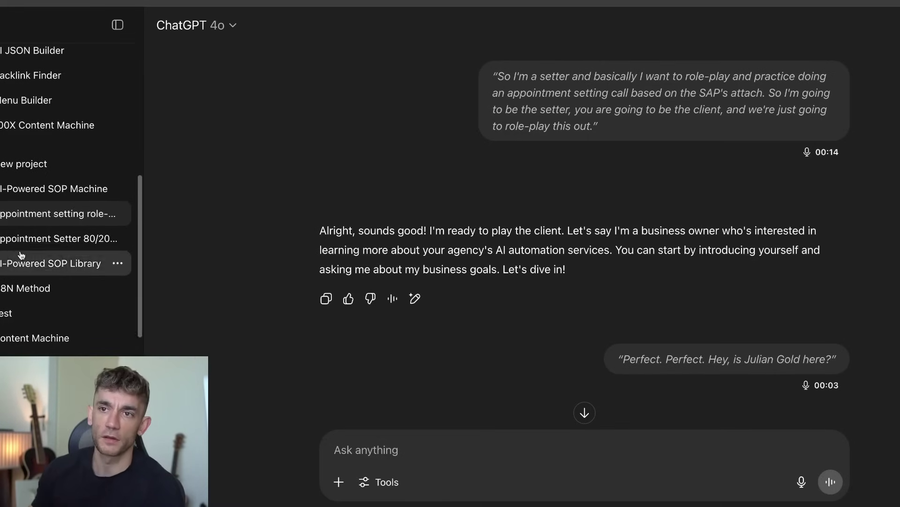
Open the earlier Appointment Setter 80/20 chat within the AI-Powered SOP Machine project
scroll(58, 252, up, 10)
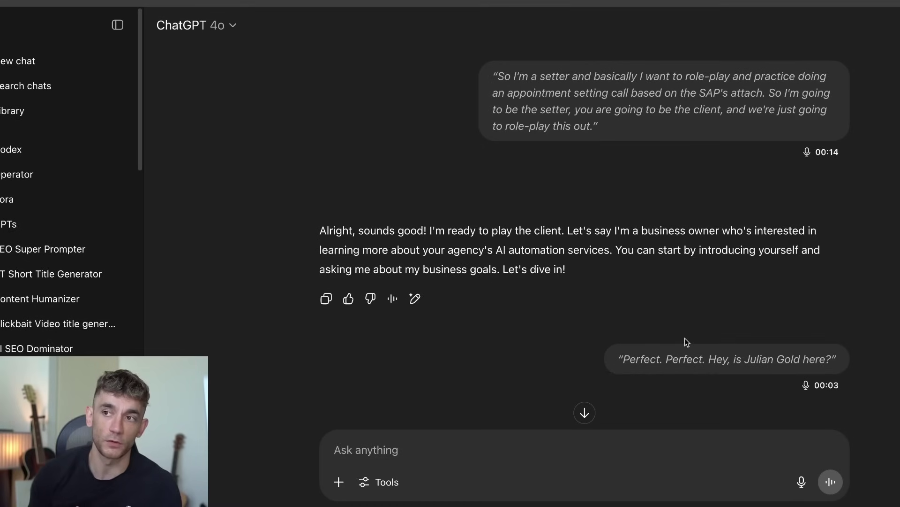
scroll(96, 320, down, 7)
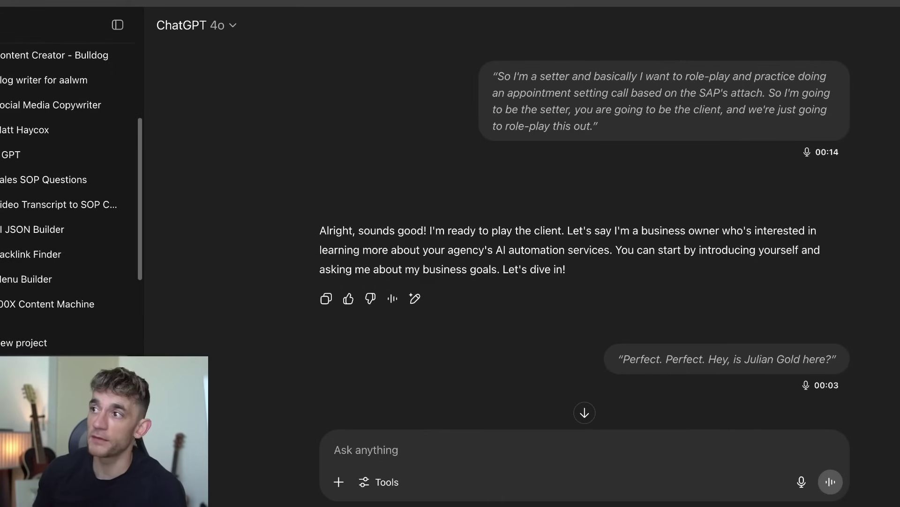
scroll(41, 213, up, 5)
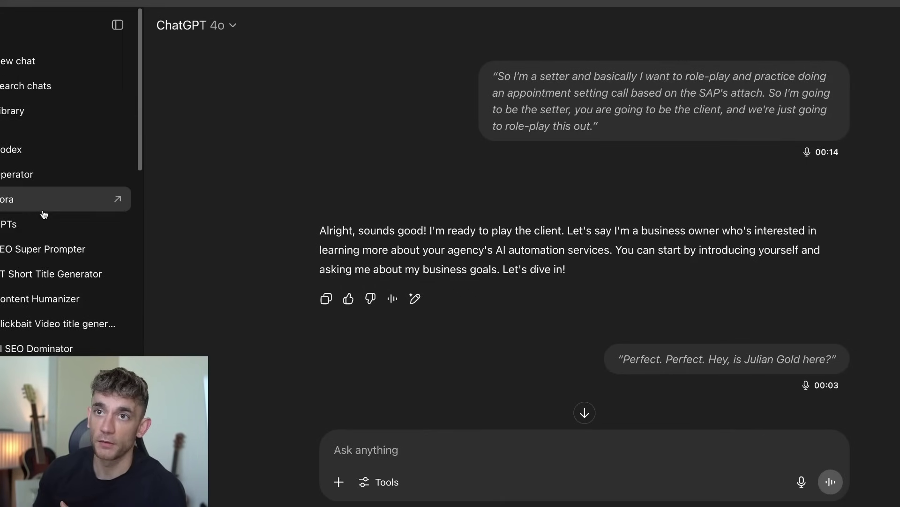
scroll(44, 215, down, 10)
triple_click(21, 288)
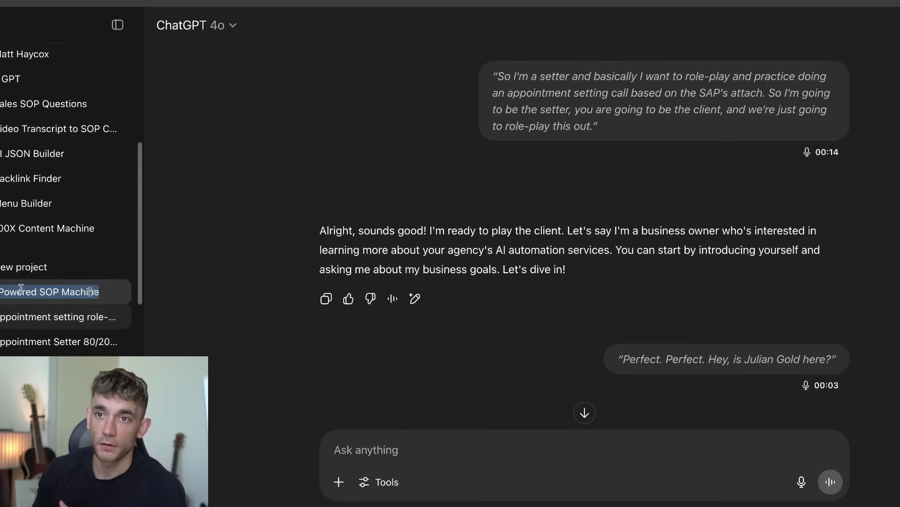
click(12, 341)
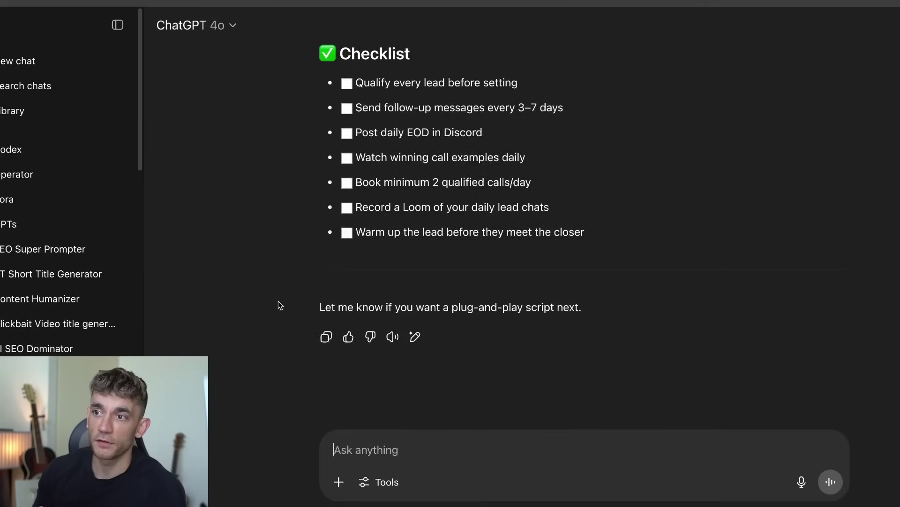
Return to the AI-Powered SOP Machine project's home page, view its attached project files, and close the file list
scroll(26, 294, down, 10)
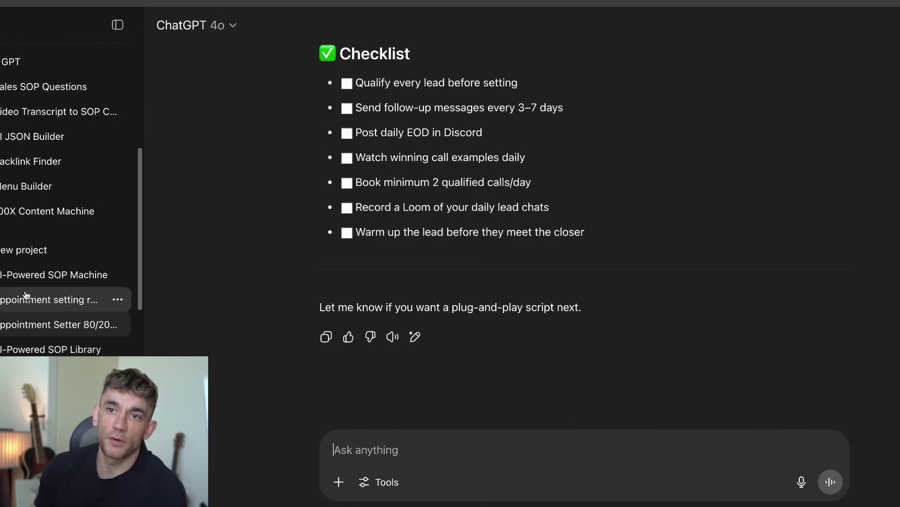
click(27, 282)
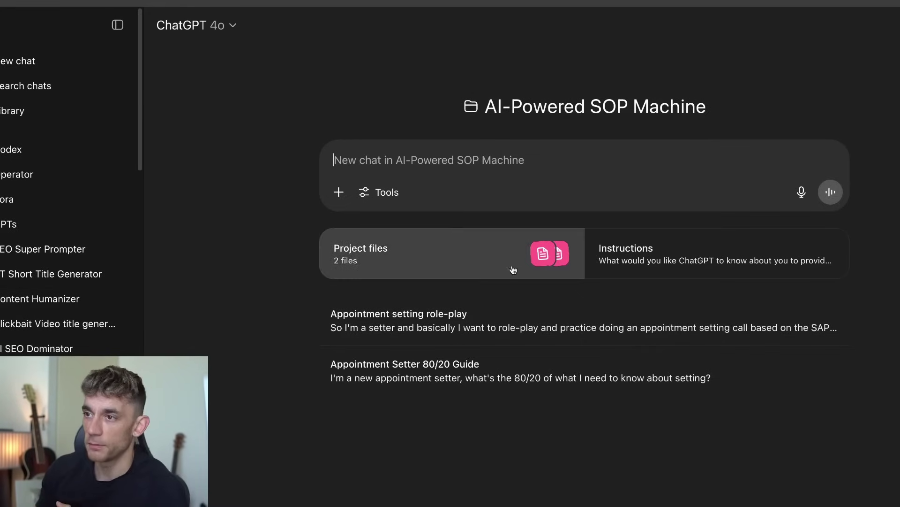
click(331, 255)
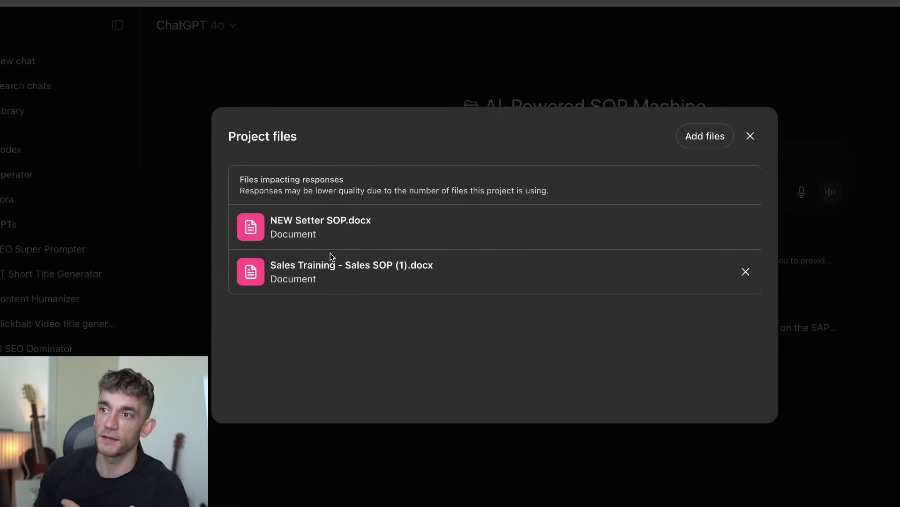
drag(375, 247, 322, 236)
click(488, 307)
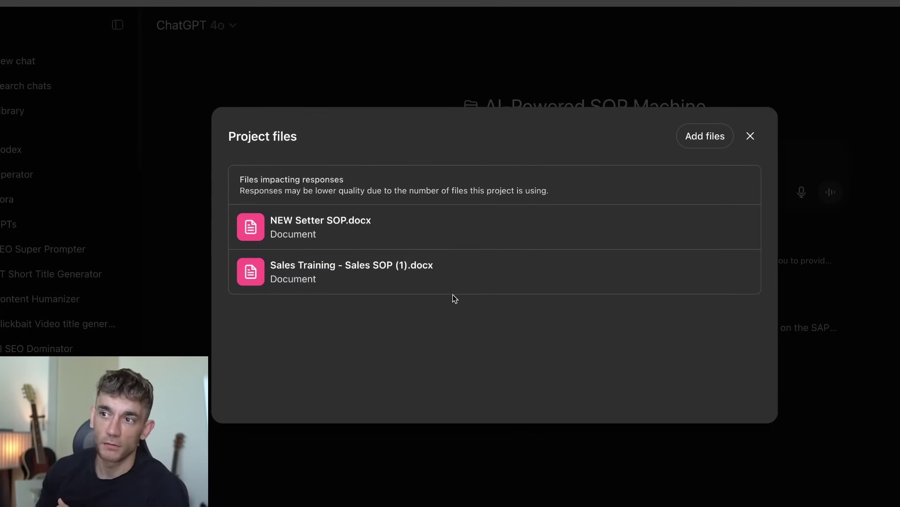
click(144, 226)
Switch to the ChatGPT projects article and clear the highlighting on its "What's new (June 2025)" section
click(462, 187)
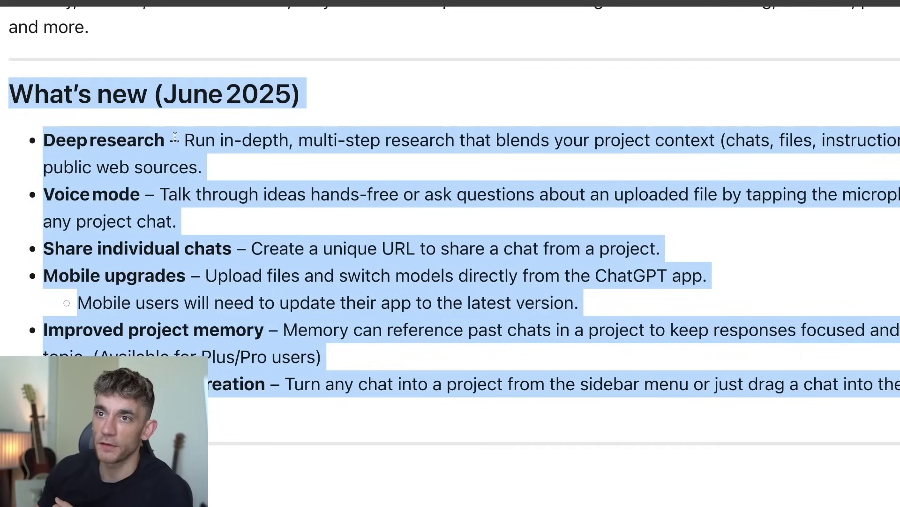
click(175, 137)
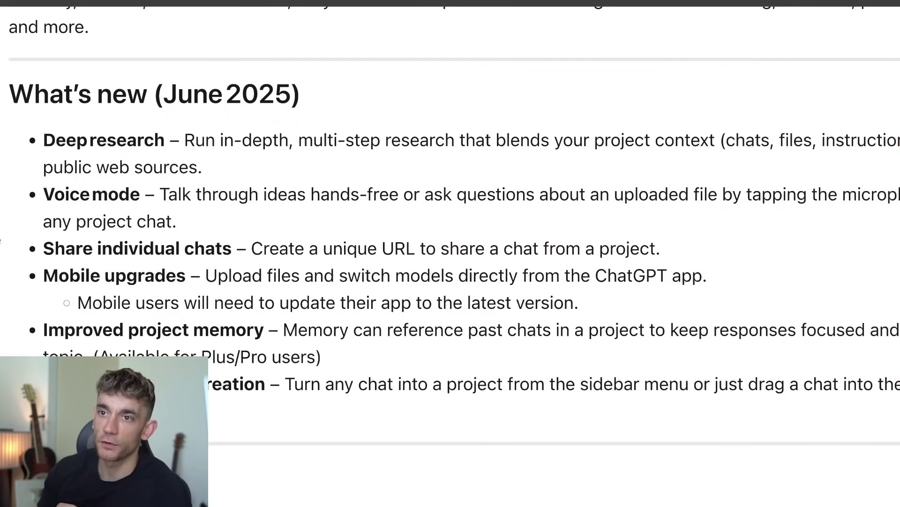
Highlight the "Improved project memory" entry in the article's "What's new (June 2025)" section, then clear the highlighting
drag(23, 329, 890, 353)
click(602, 337)
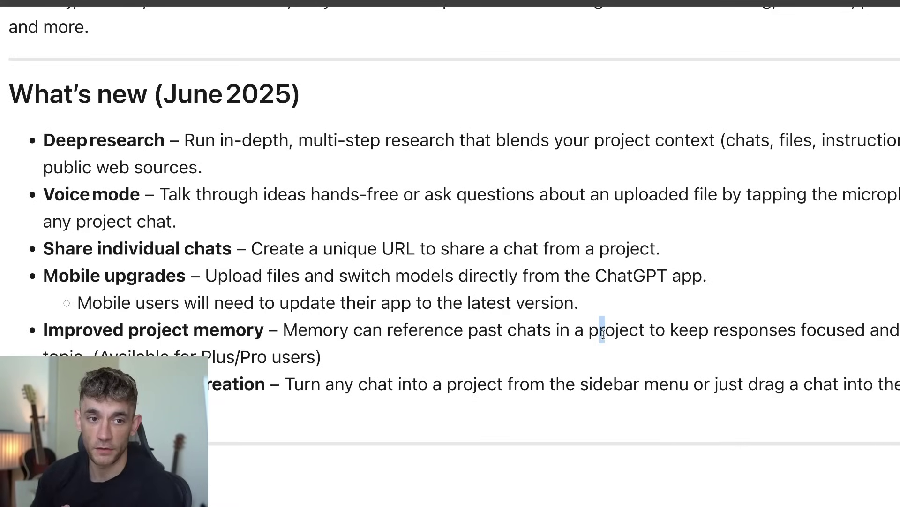
click(604, 321)
drag(32, 331, 370, 365)
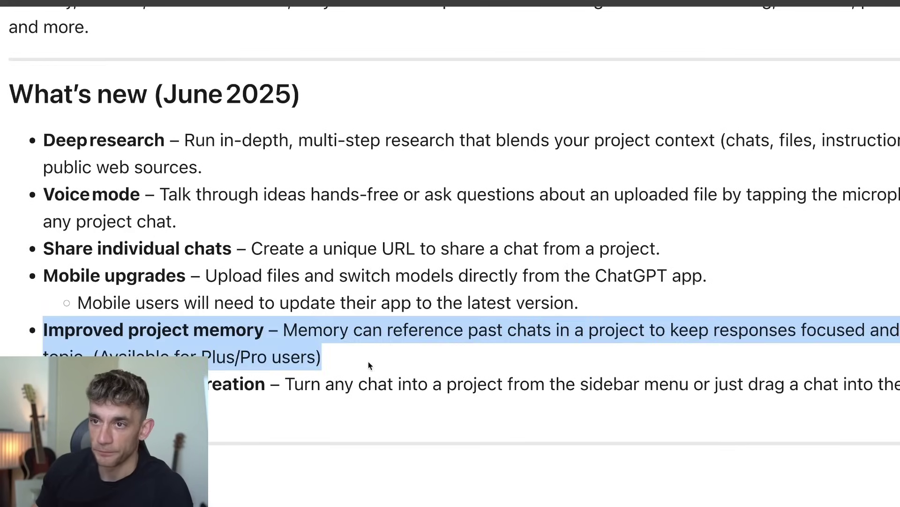
click(176, 334)
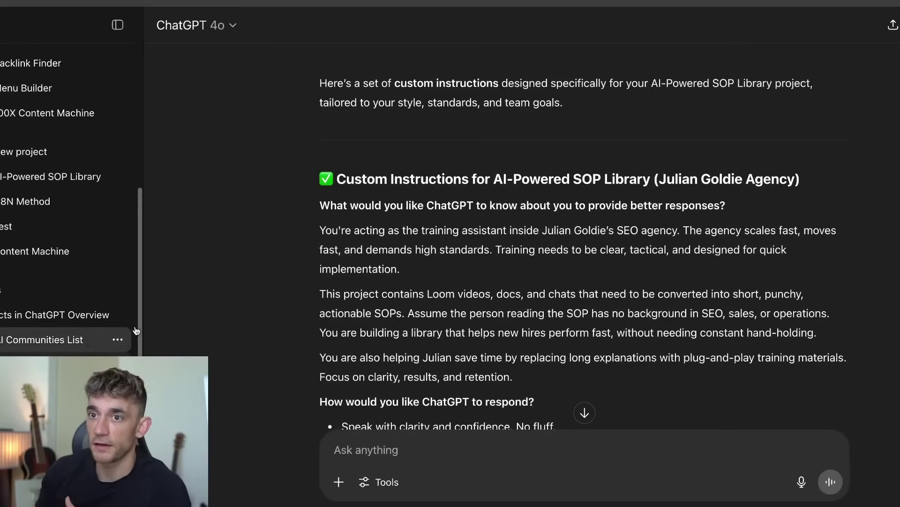
Return to the AI-Powered SOP Machine project and enable the "Write or code" canvas tool for a new chat
scroll(83, 348, down, 2)
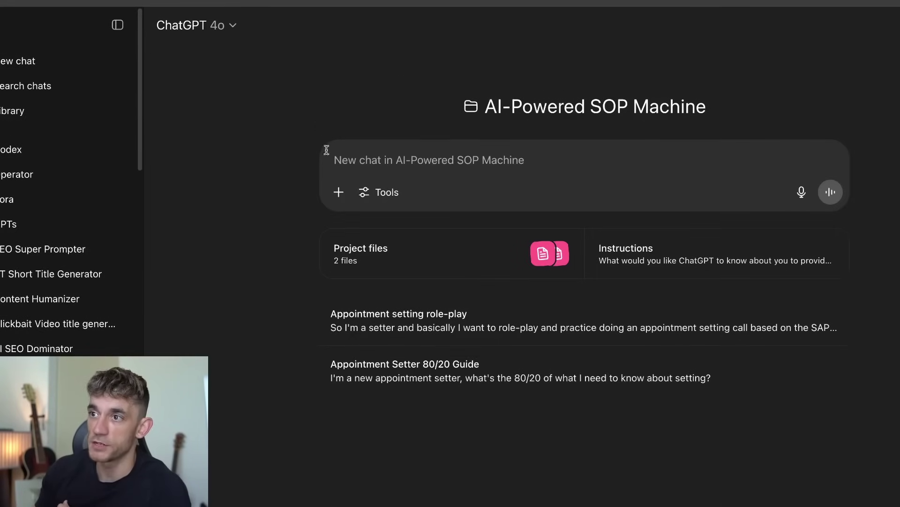
click(500, 160)
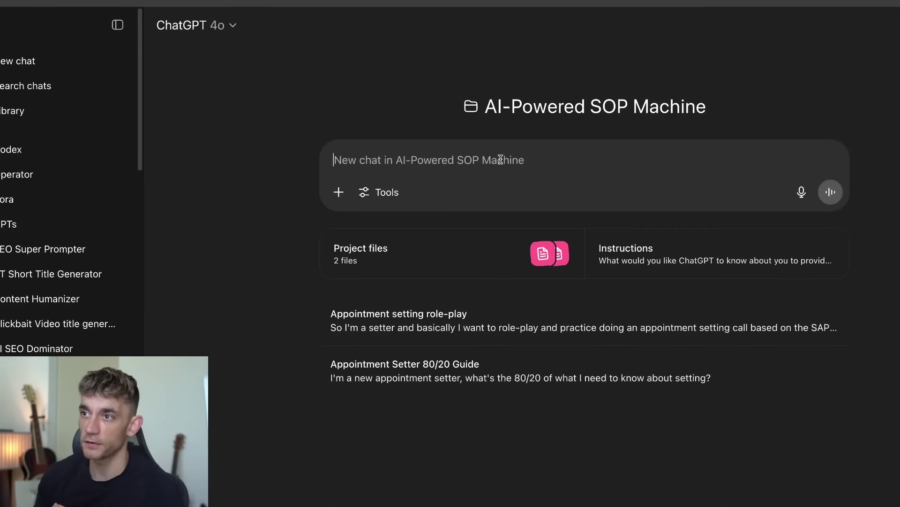
click(338, 192)
click(376, 196)
click(380, 193)
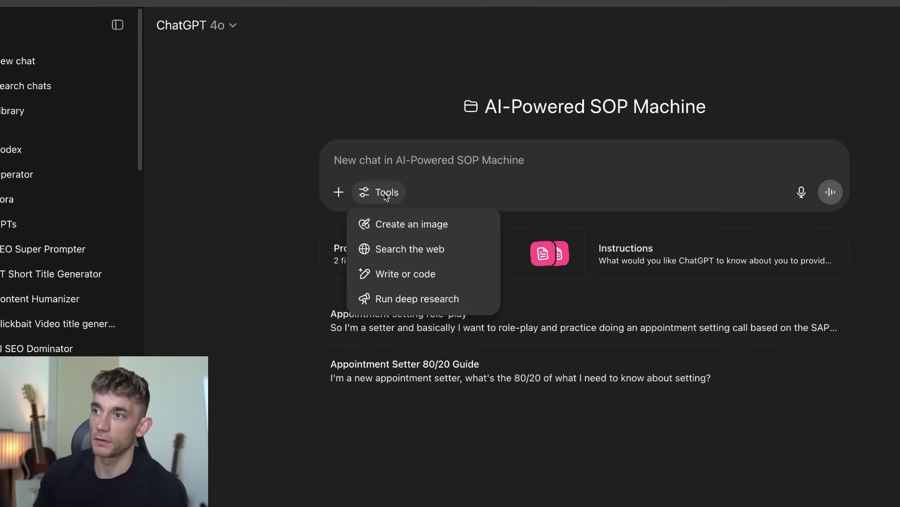
click(381, 271)
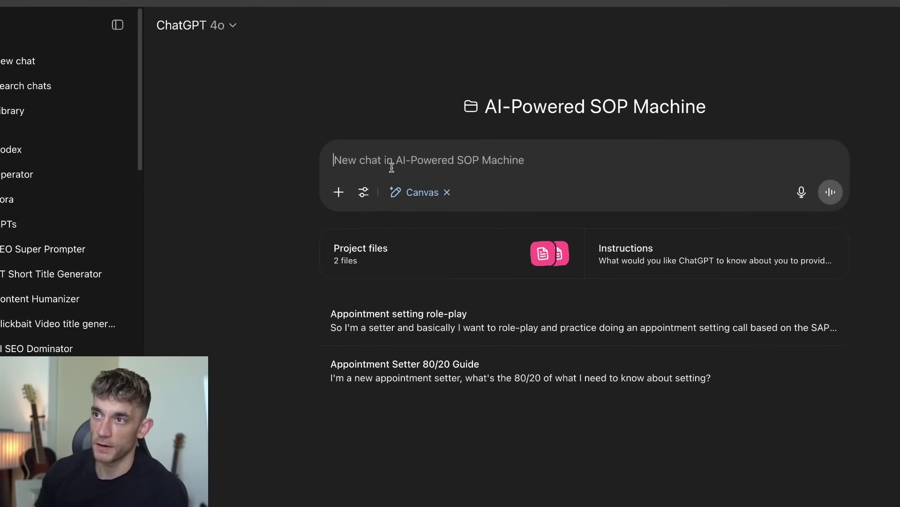
Begin the new chat's prompt with "Based on my SOPs, create a cheatsheet for handling objections"
text(Based on)
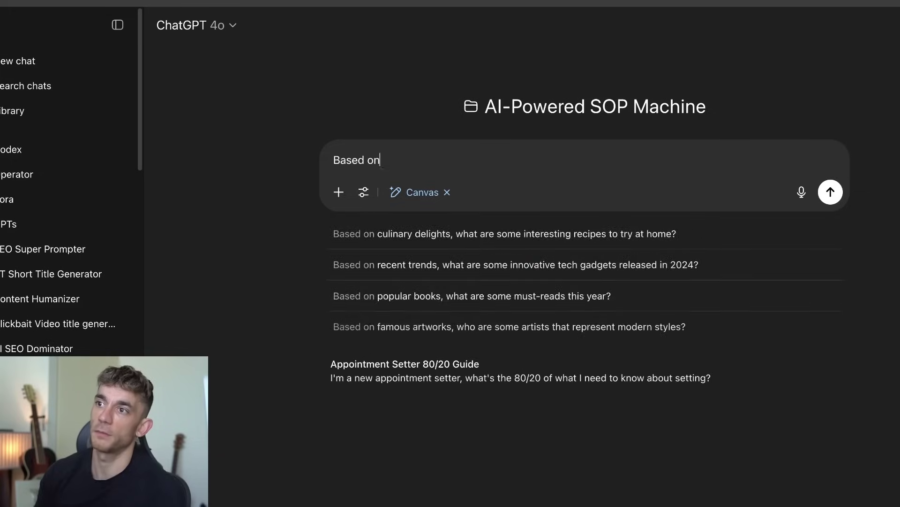
text( my SOPs, create)
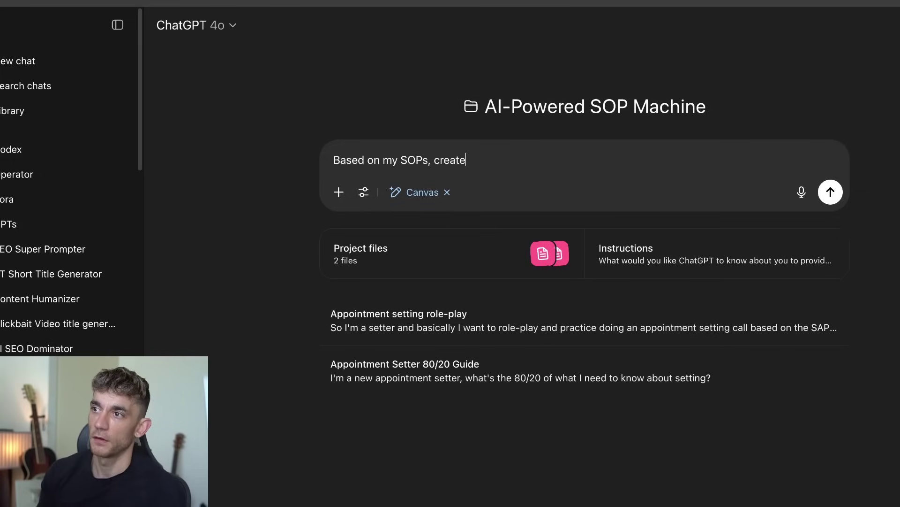
text( a cheatshe)
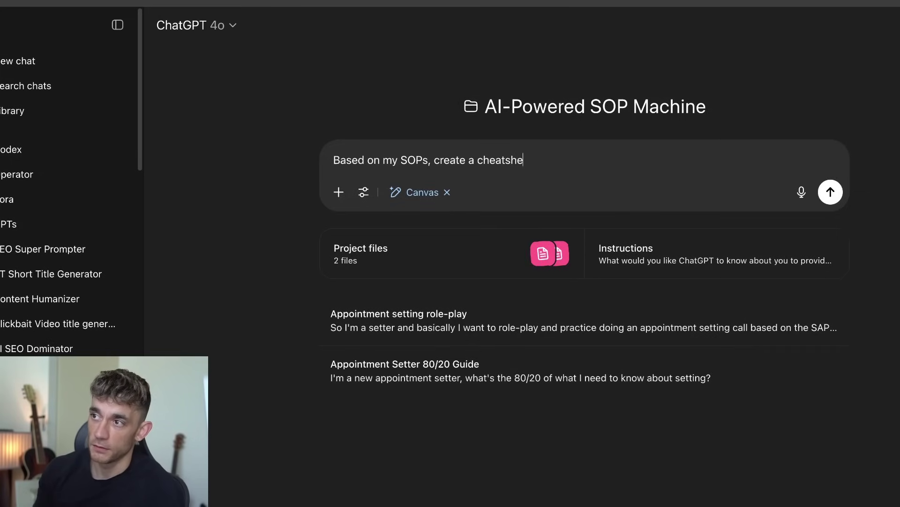
text(et for handling objections)
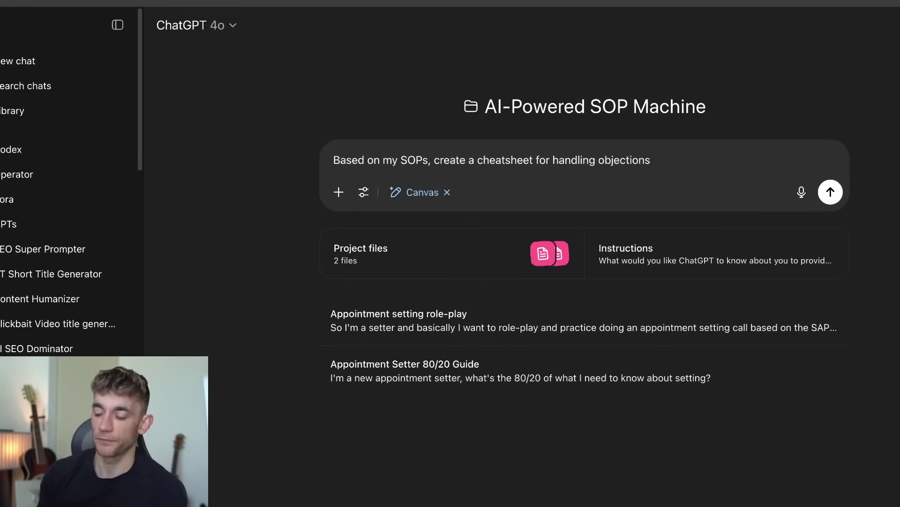
Add the line "Make it beautifully designed and useful for a sales rep when they're handling client objections on a sales call" and send the prompt
key(shift+Return)
text(Ma)
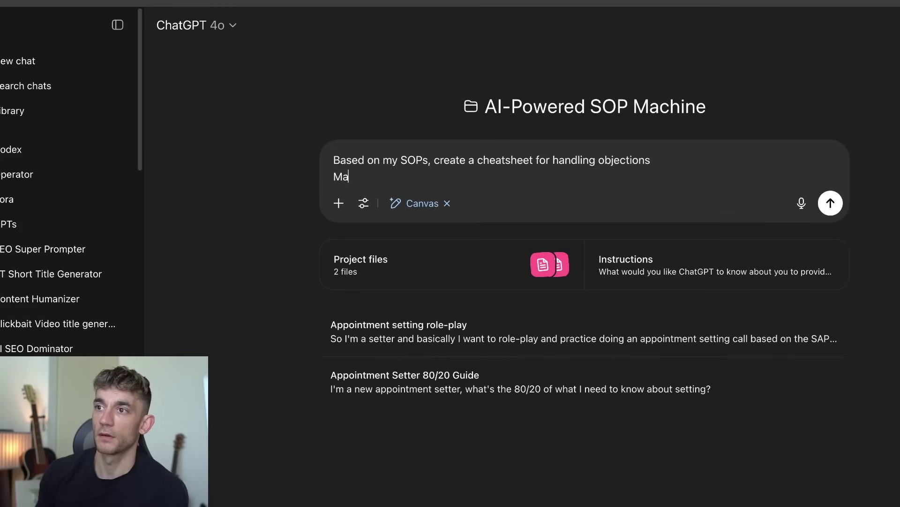
text(ke it beautifully )
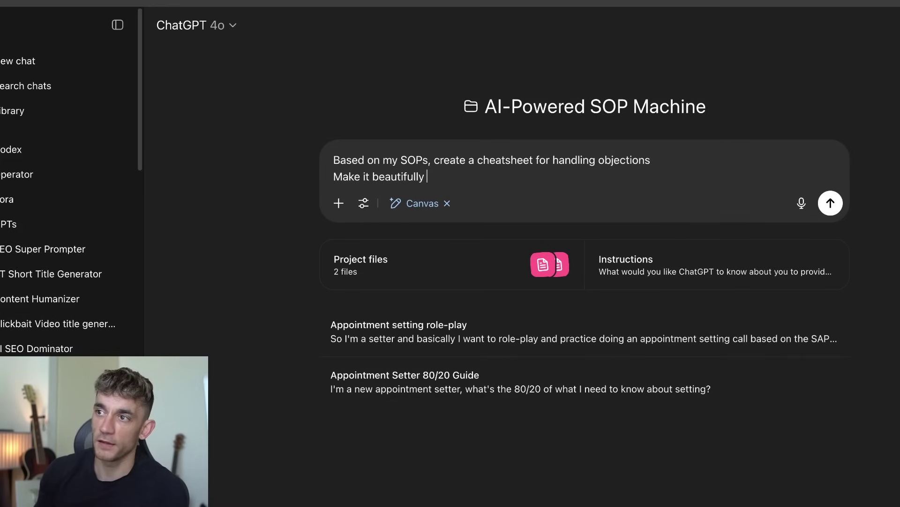
text(designed a)
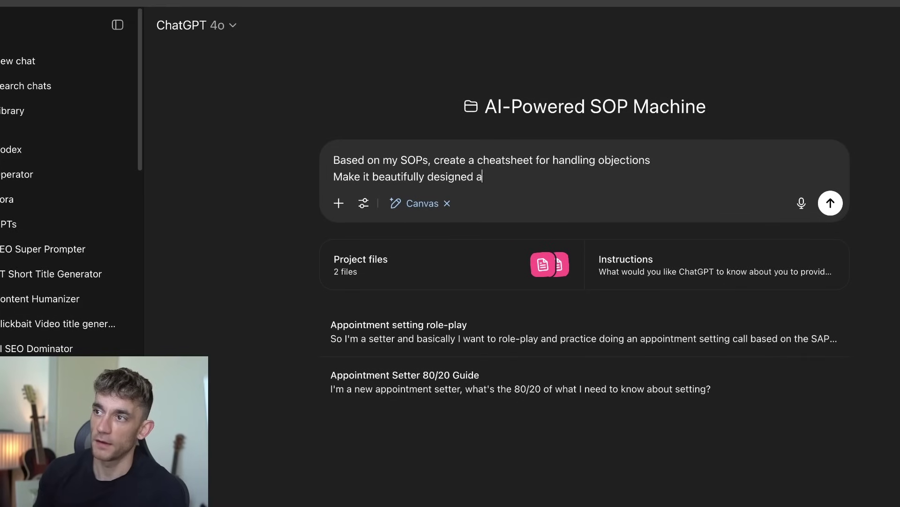
text(nd useful for a sales so)
key(BackSpace)
key(BackSpace)
text(rep when they're)
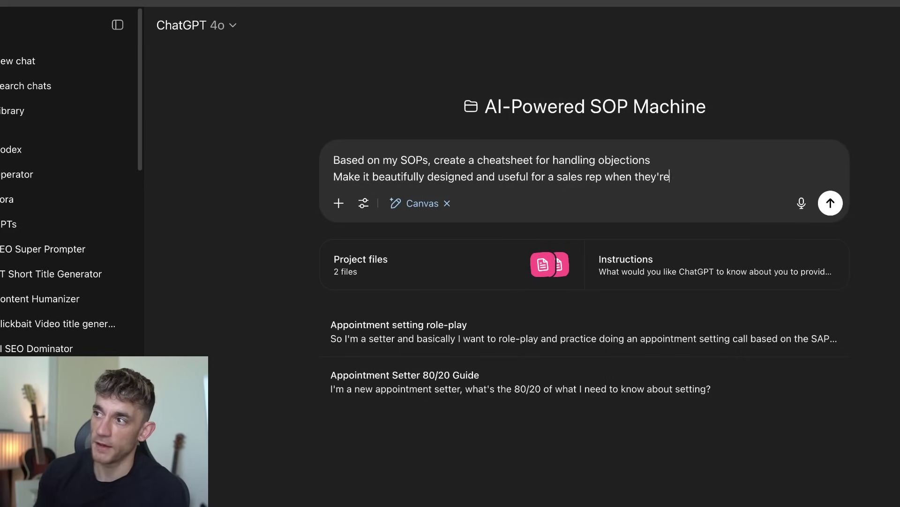
text( handling client objec)
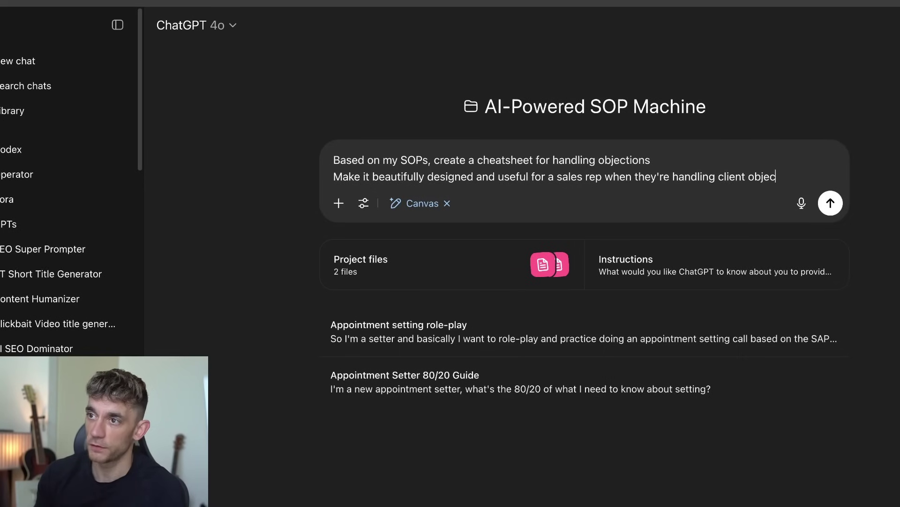
text(tions on a sales call)
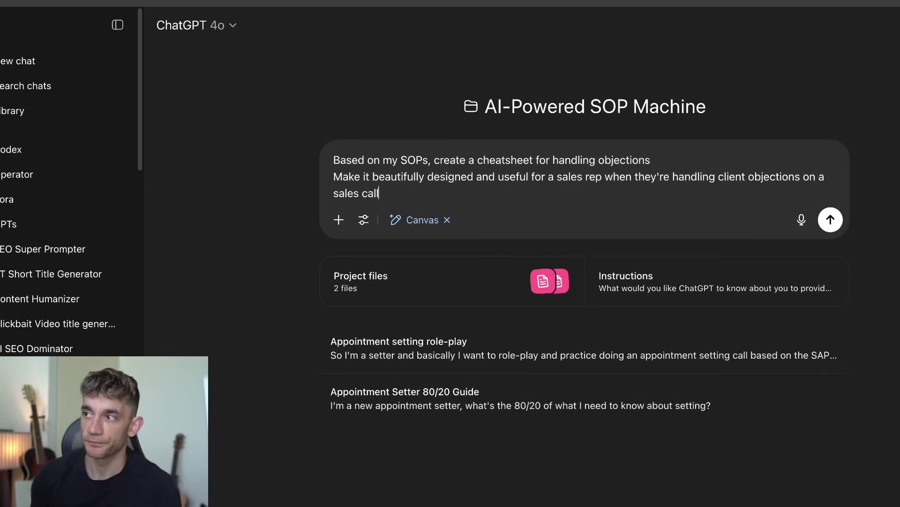
key(Return)
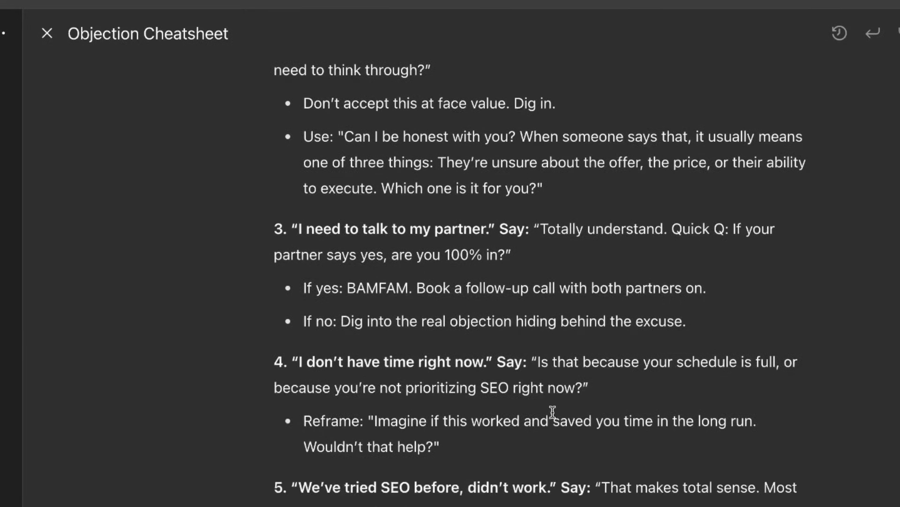
Read through the generated Objection Cheatsheet, from the common objections and suggested replies to the bonus tactics
scroll(549, 409, up, 6)
scroll(552, 413, up, 5)
scroll(552, 397, down, 7)
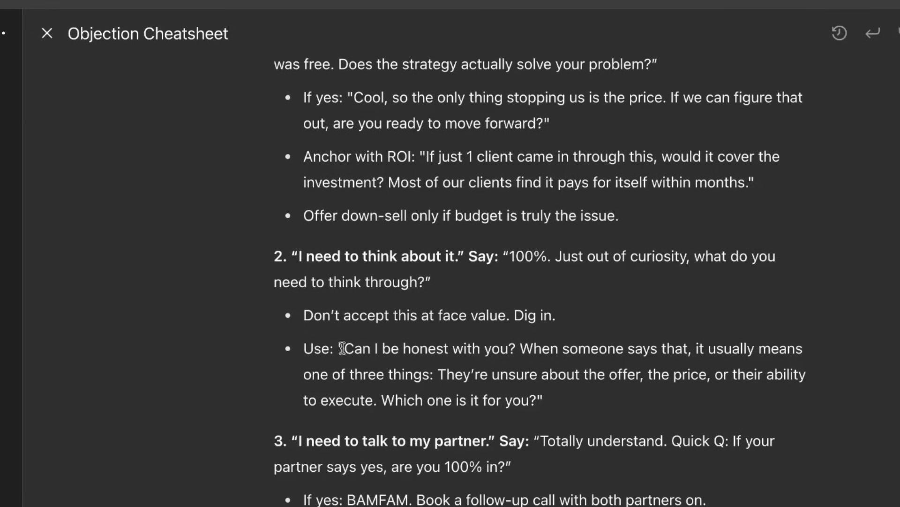
scroll(689, 462, down, 15)
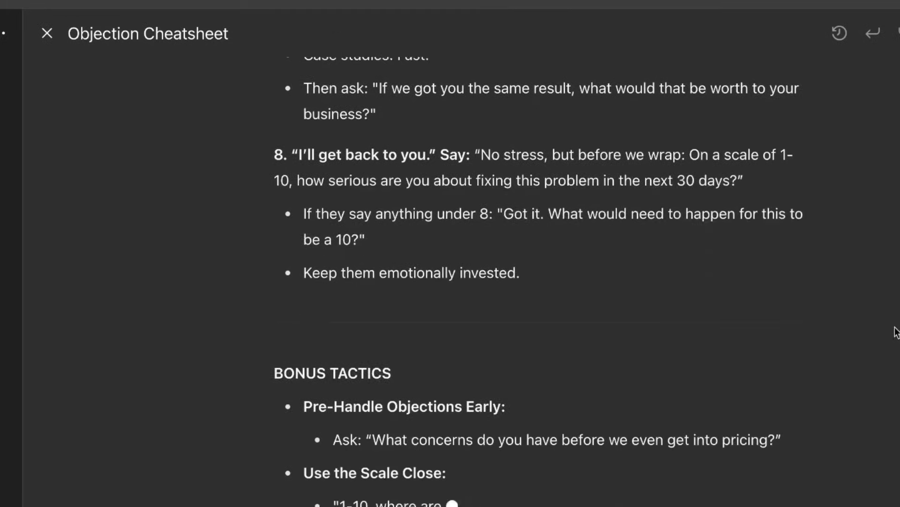
scroll(609, 307, up, 10)
scroll(662, 347, down, 8)
scroll(851, 391, down, 10)
scroll(463, 465, down, 2)
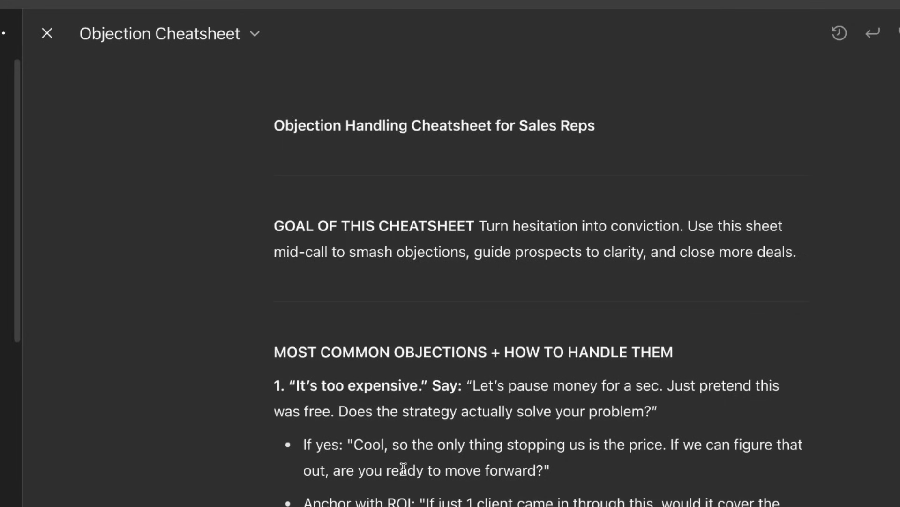
Download the Objection Cheatsheet as a PDF document and open the downloaded file
click(873, 33)
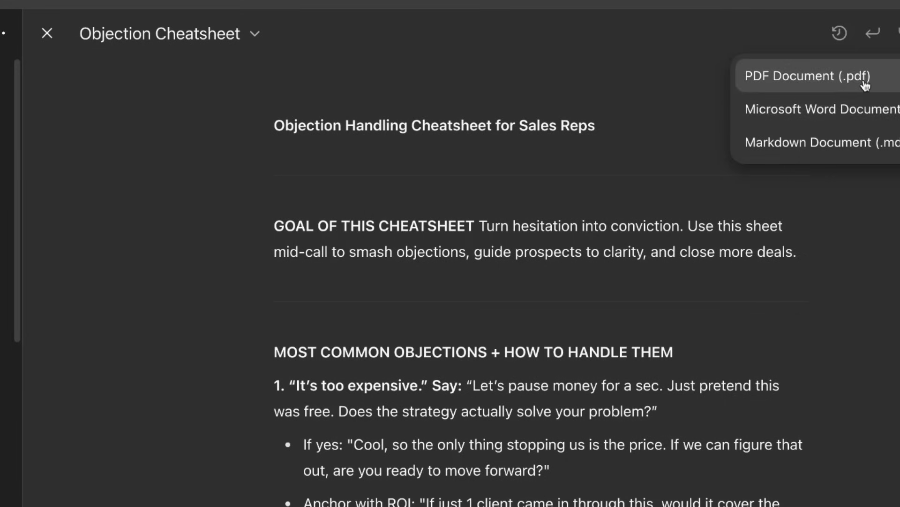
click(866, 80)
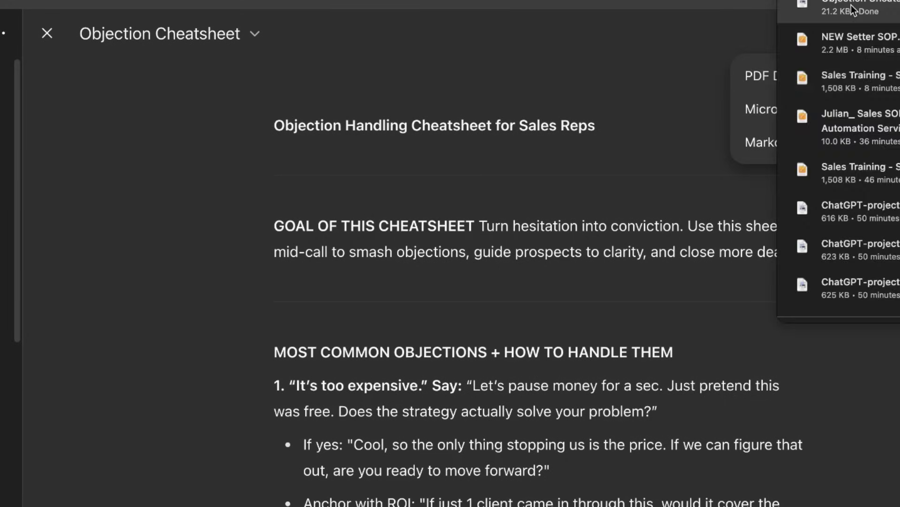
click(852, 10)
Examine both pages of the cheatsheet PDF at 150%, marking passages among the common objections and their replies
scroll(466, 330, down, 2)
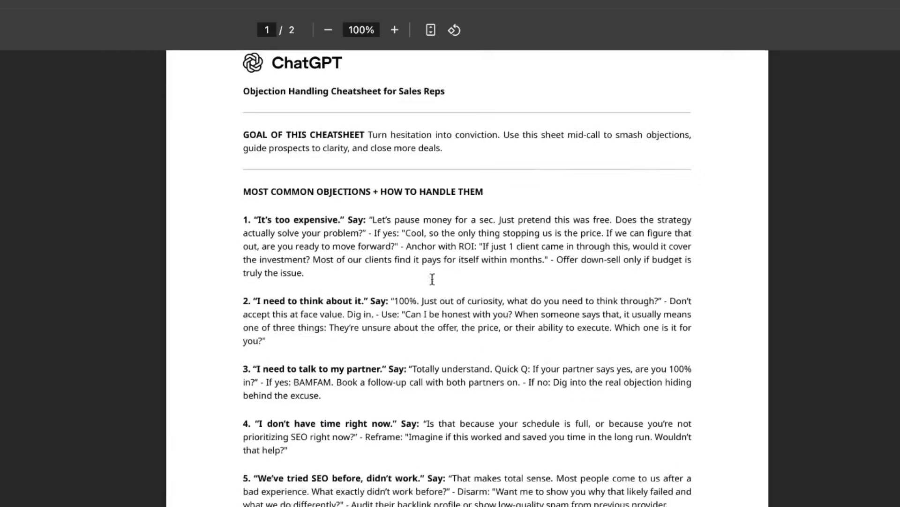
scroll(361, 82, up, 2)
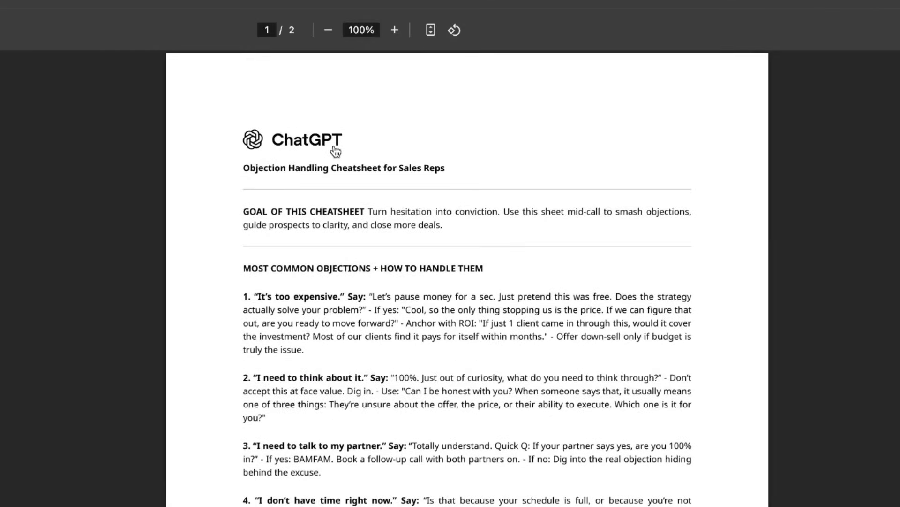
ctrl+scroll(334, 149, up, 3)
scroll(244, 328, down, 5)
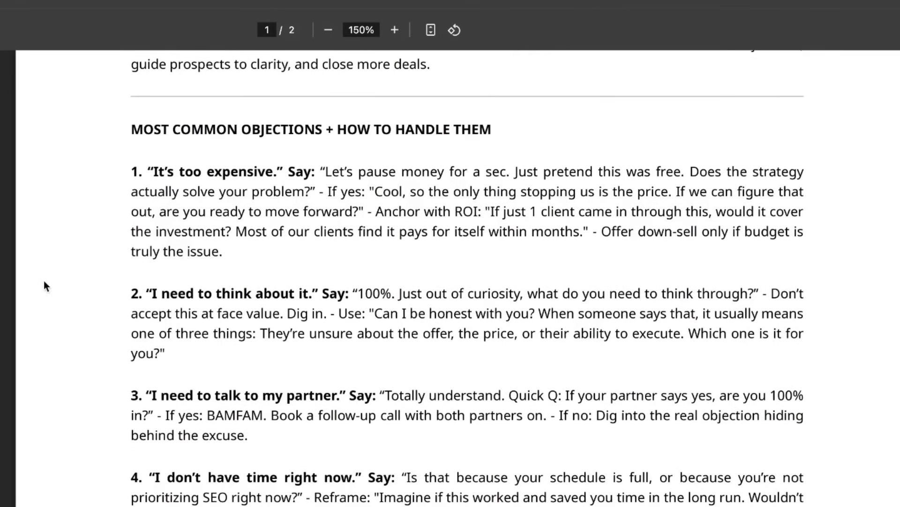
scroll(124, 346, down, 15)
scroll(367, 391, down, 15)
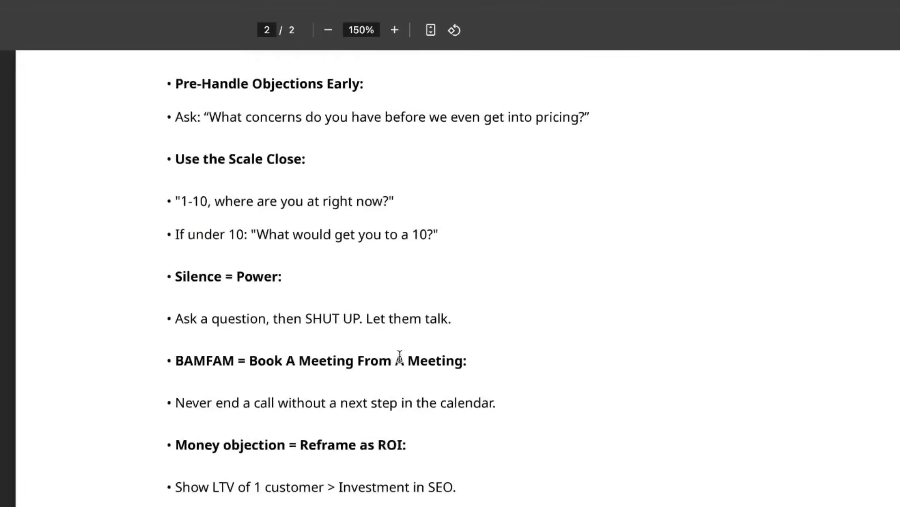
scroll(516, 366, up, 20)
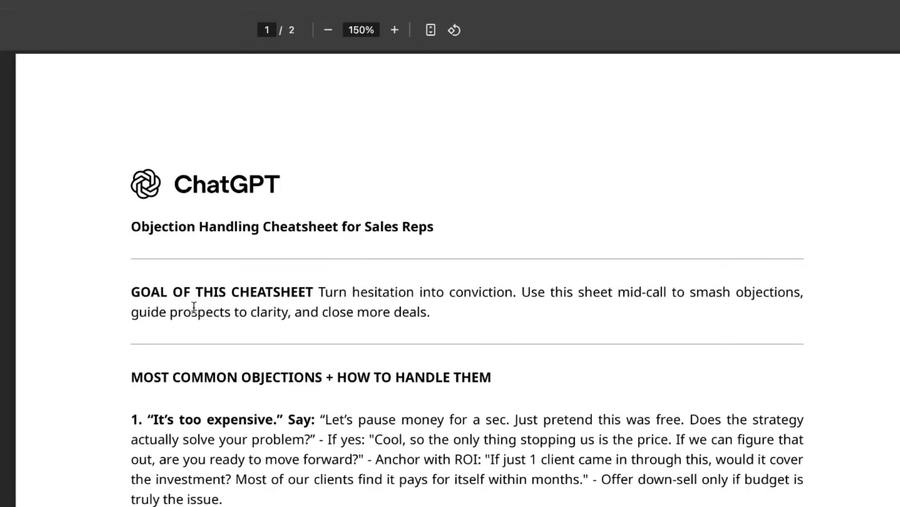
drag(123, 378, 577, 420)
scroll(241, 357, down, 20)
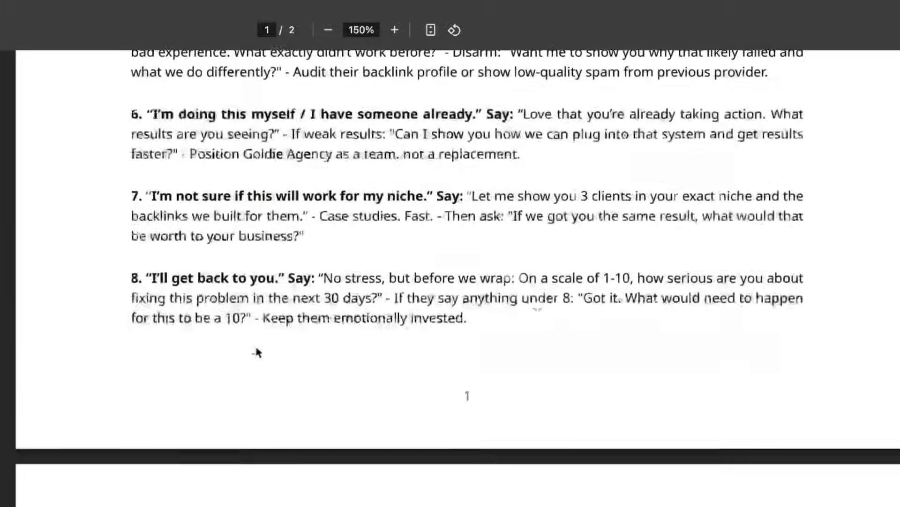
drag(125, 241, 352, 330)
scroll(298, 262, down, 10)
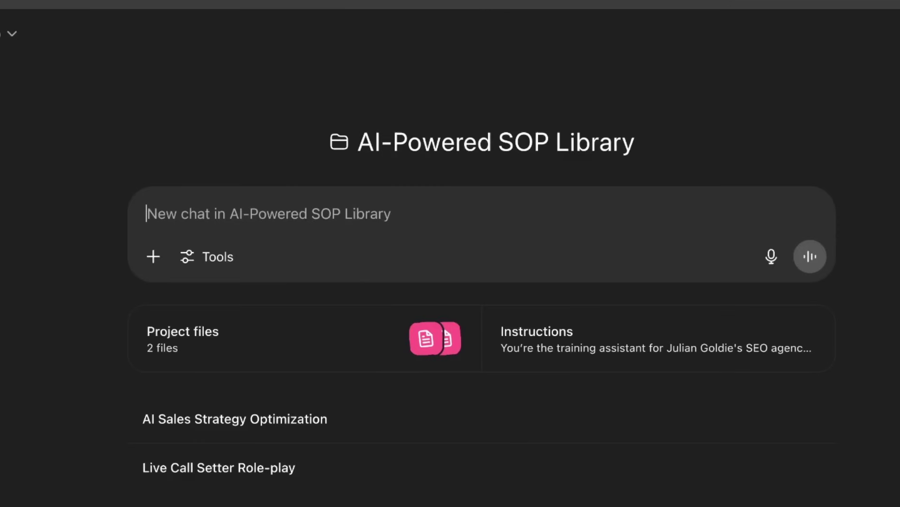
Switch back to the ChatGPT projects article and highlight the "Share individual chats" entry
click(363, 102)
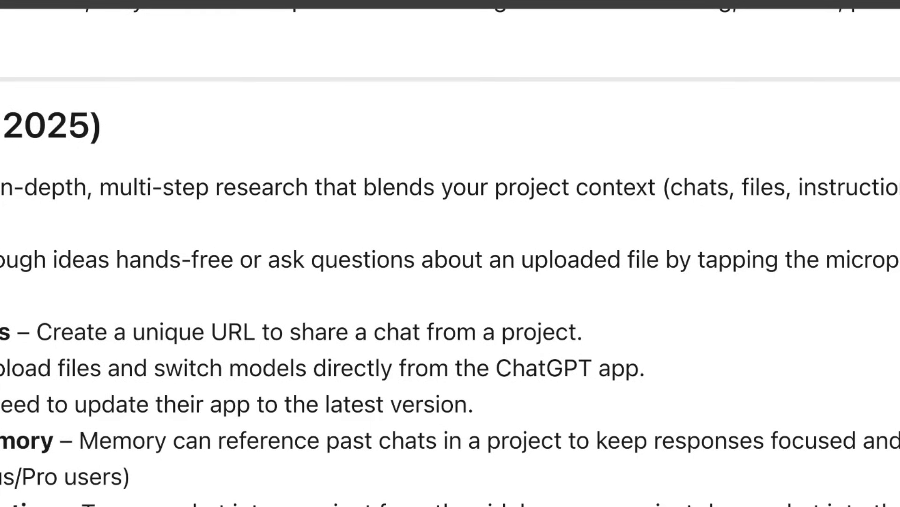
drag(2, 331, 613, 342)
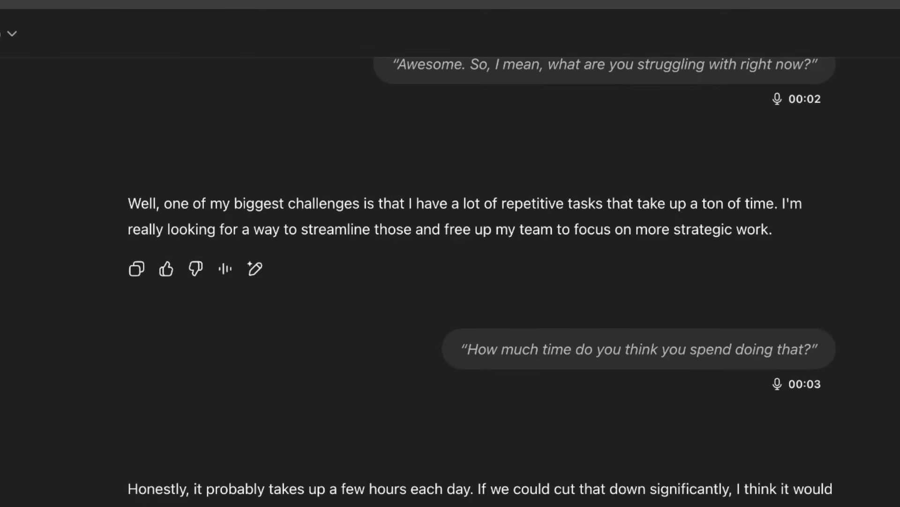
Try to share the Appointment setting role-play chat by public link, close the sharing dialog, and open the objection cheatsheet chat
scroll(358, 436, up, 10)
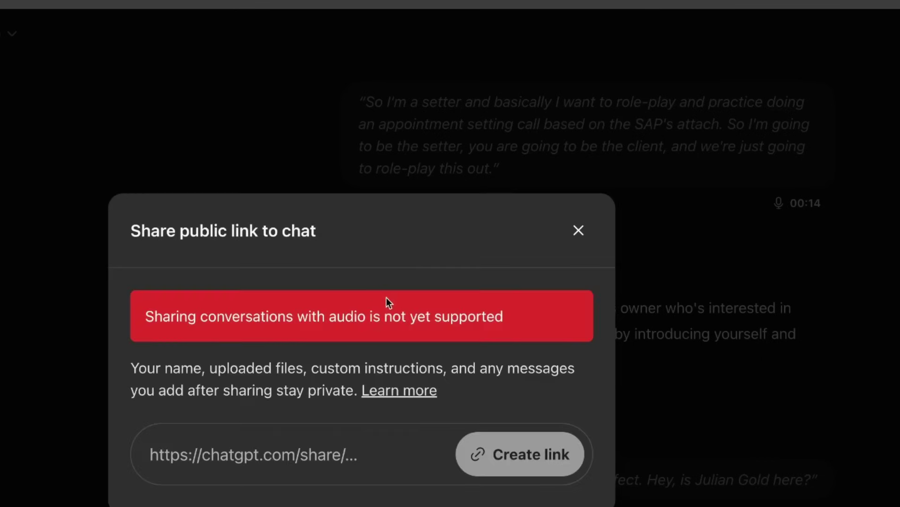
click(579, 229)
click(589, 229)
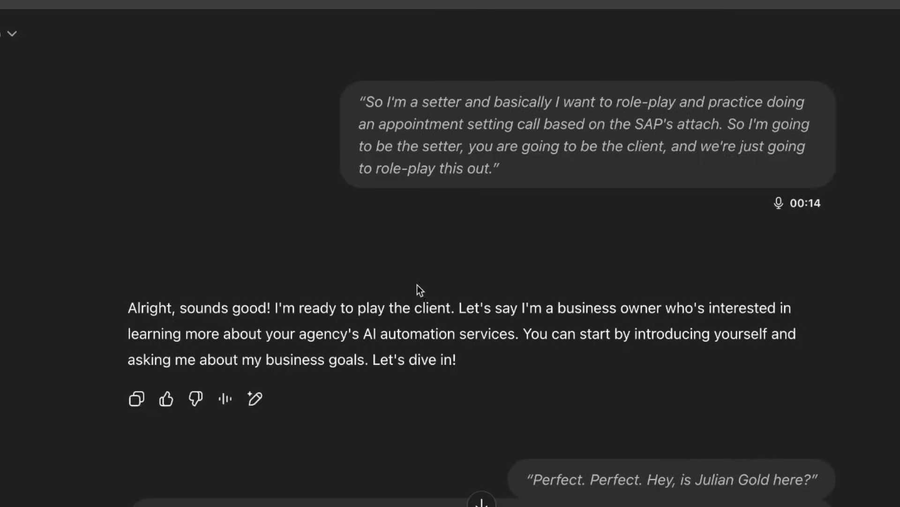
scroll(416, 293, down, 3)
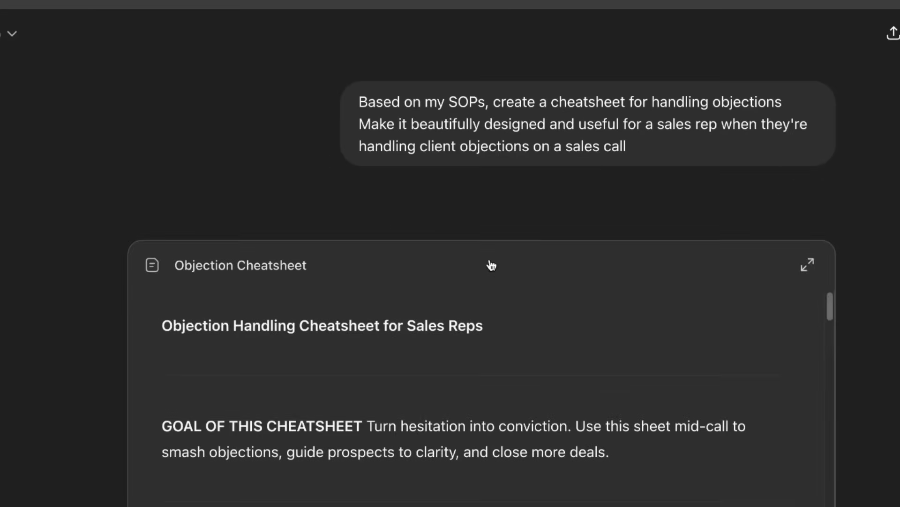
Create a public link to the objection cheatsheet chat, copy it, and close the sharing dialog
scroll(491, 265, down, 15)
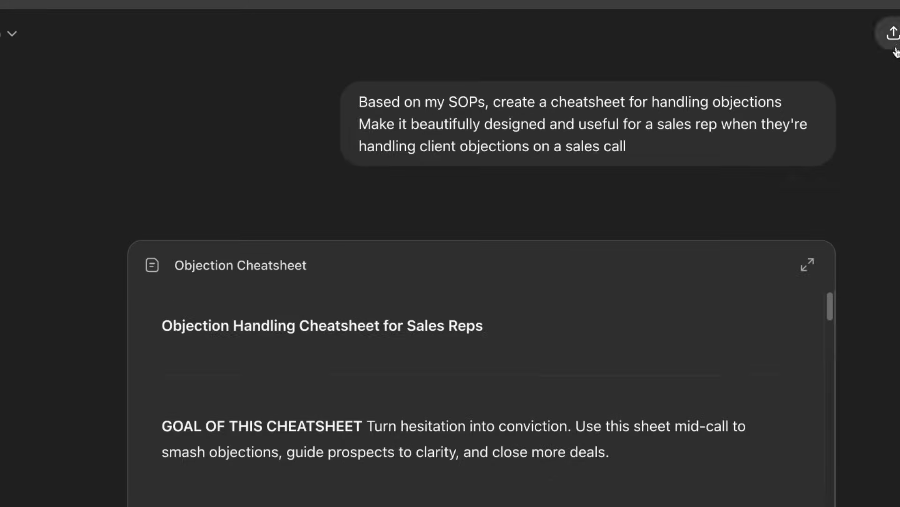
click(893, 33)
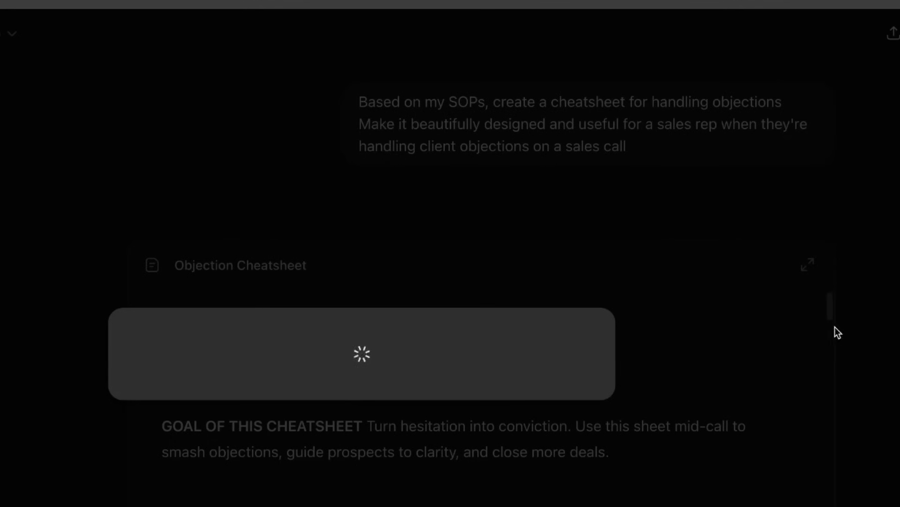
click(478, 422)
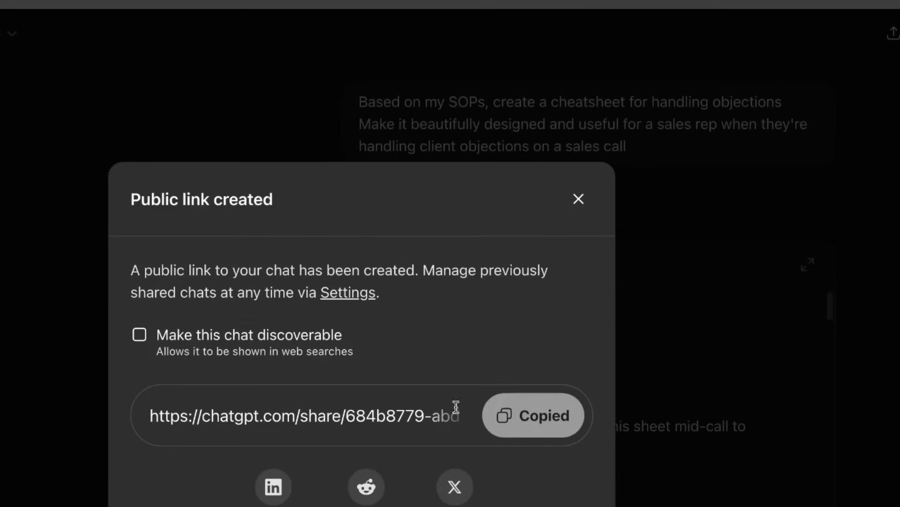
click(575, 203)
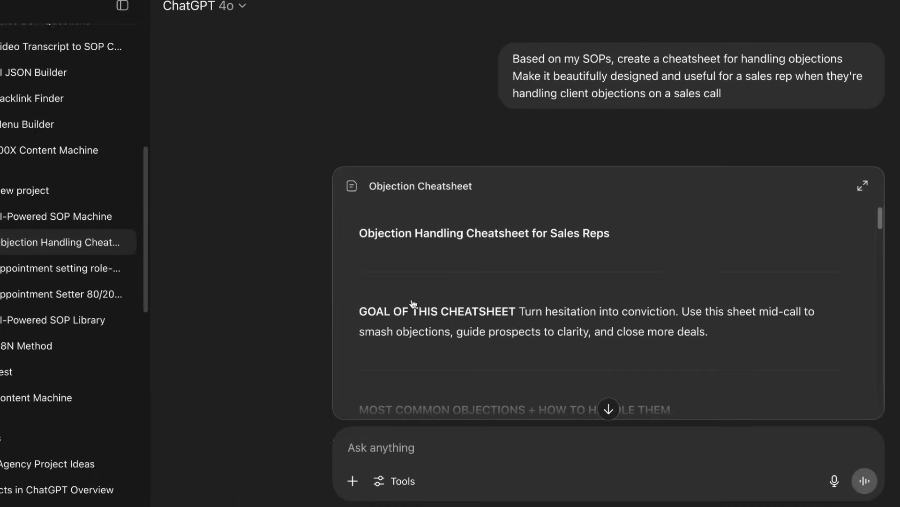
Review the objection cheatsheet chat down to the end of its reply and highlight the original prompt
scroll(422, 211, down, 7)
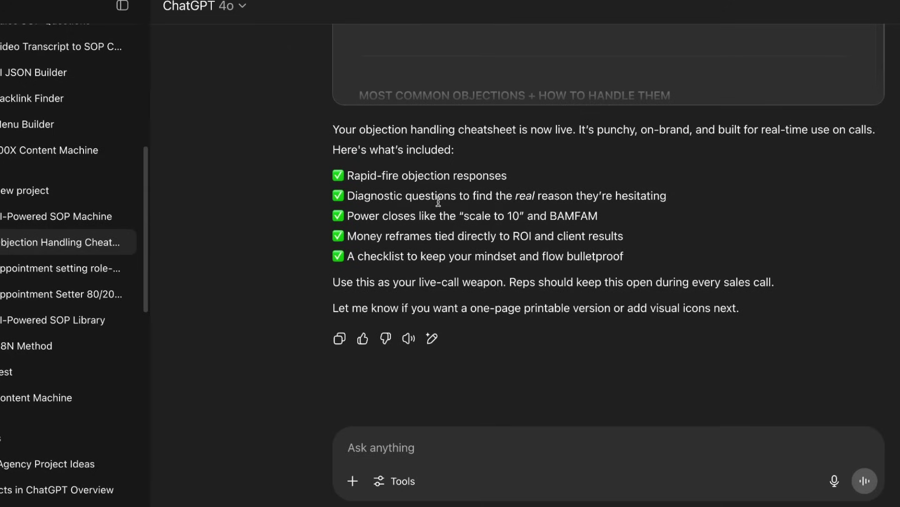
scroll(471, 175, up, 6)
scroll(471, 175, up, 1)
triple_click(518, 58)
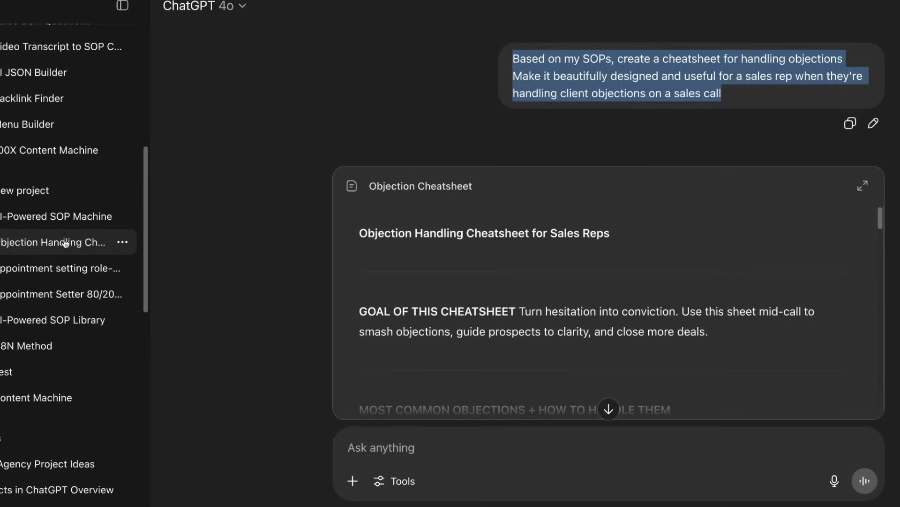
Open the Appointment setting role-play chat and review its transcript, marking the opening role-play request
click(55, 269)
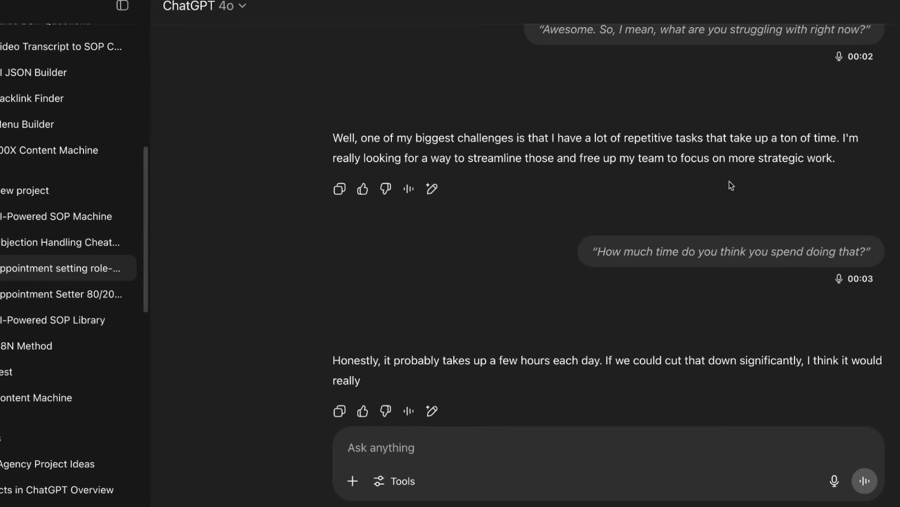
scroll(729, 181, up, 5)
scroll(744, 150, up, 7)
scroll(742, 187, down, 10)
scroll(657, 141, up, 10)
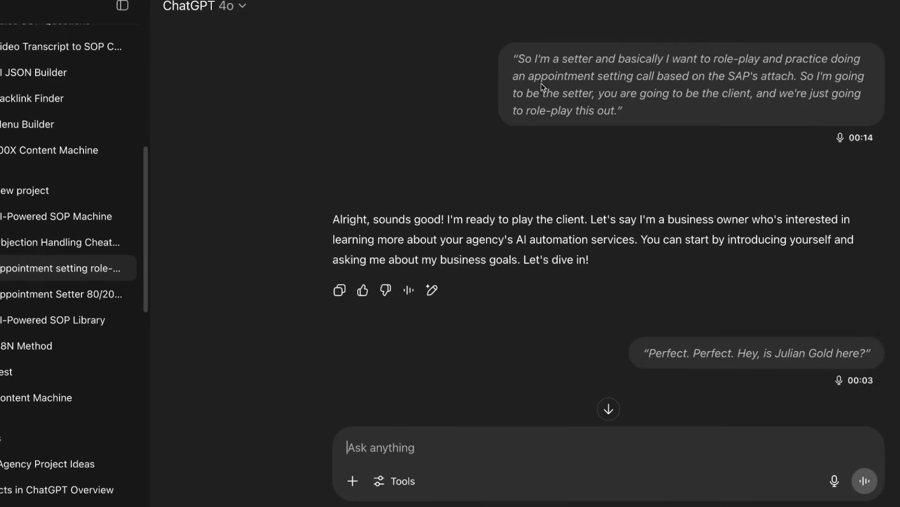
triple_click(702, 112)
scroll(588, 176, down, 15)
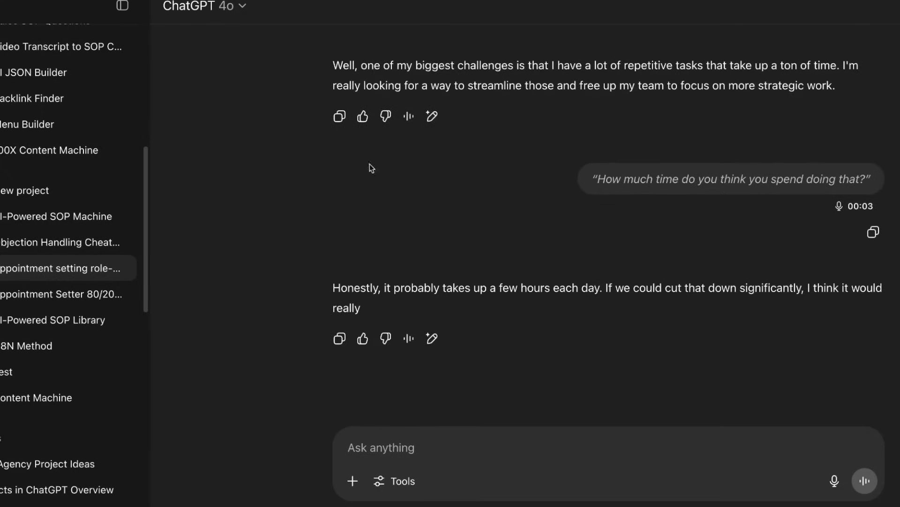
scroll(470, 129, up, 10)
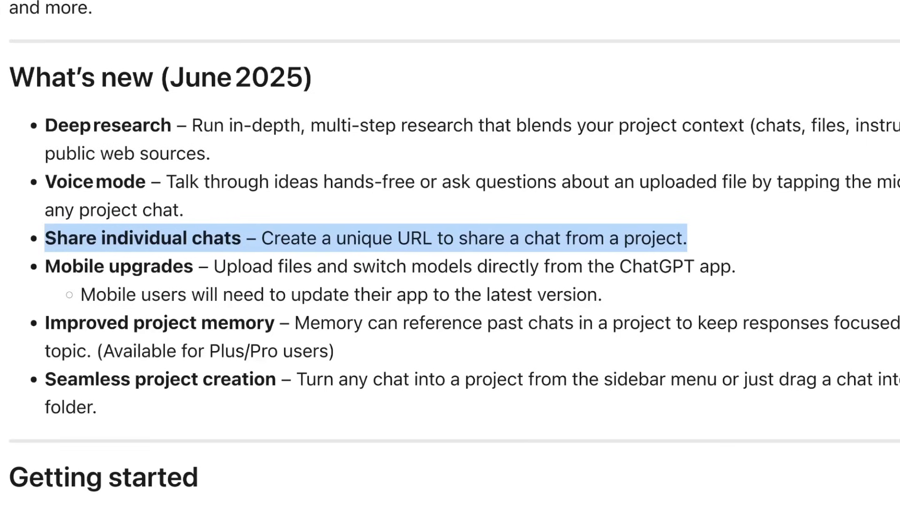
Switch to the ChatGPT projects article and highlight the "Deep research" entry under What's new (June 2025)
click(149, 264)
drag(17, 78, 97, 408)
triple_click(143, 127)
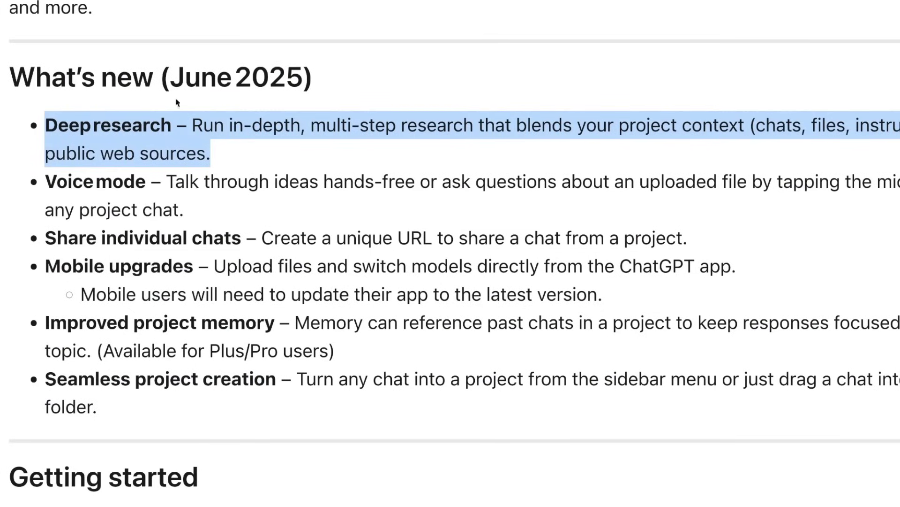
click(240, 135)
drag(20, 133, 227, 159)
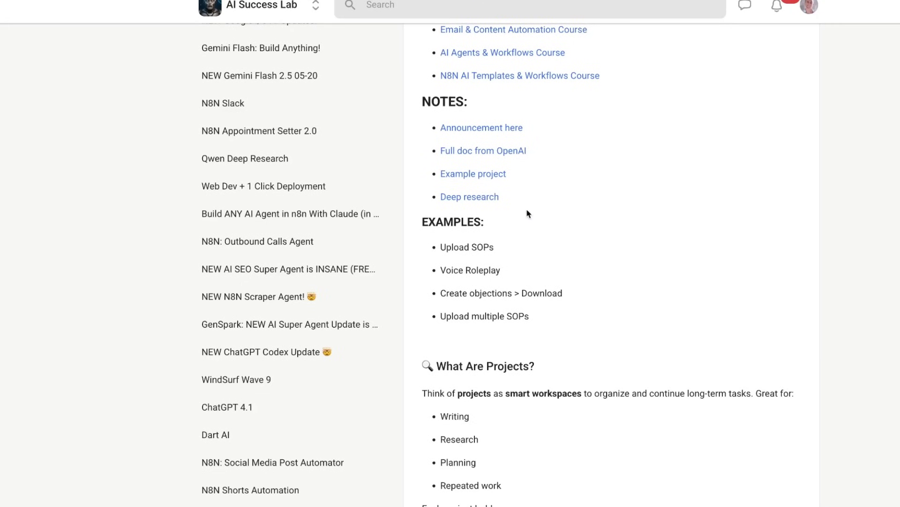
Switch to the AI Success Lab site, mark the lesson's NOTES links, and view the community post "This AI Turns 1 Video Into 100+ Money-Making Shorts"
drag(421, 96, 664, 169)
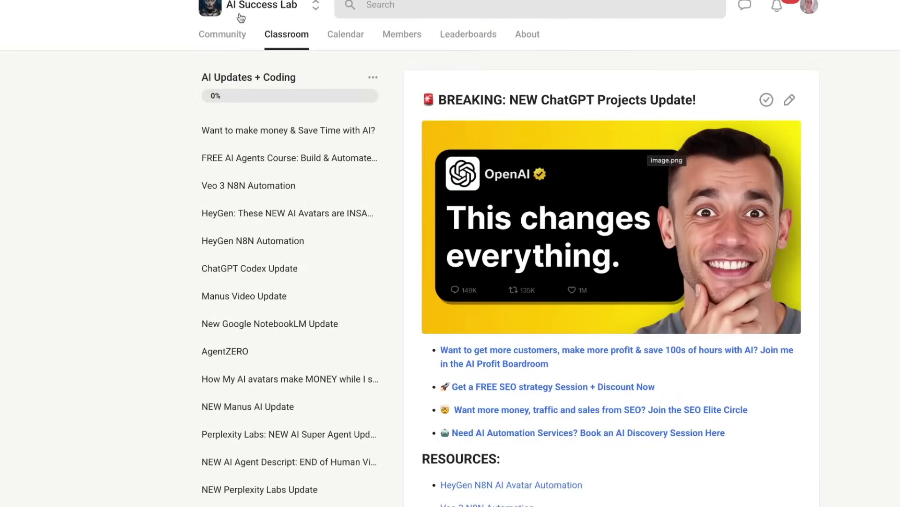
click(232, 38)
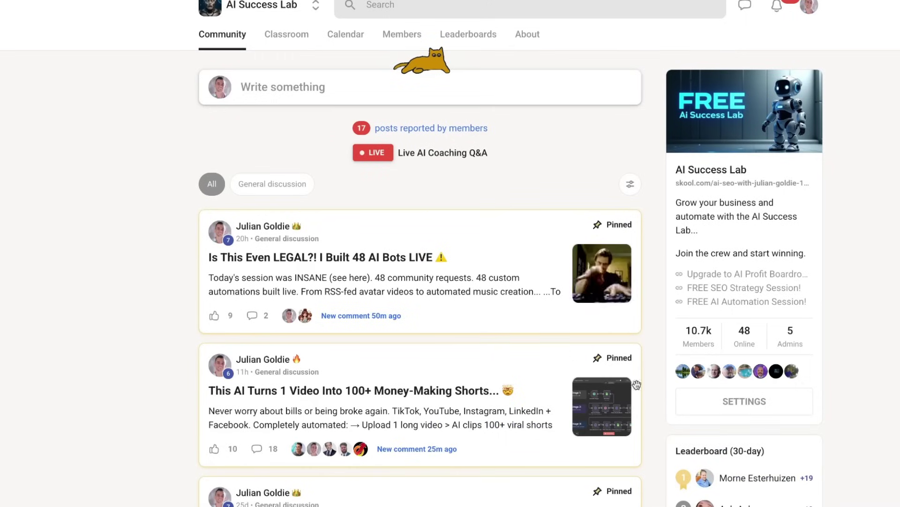
scroll(349, 226, down, 3)
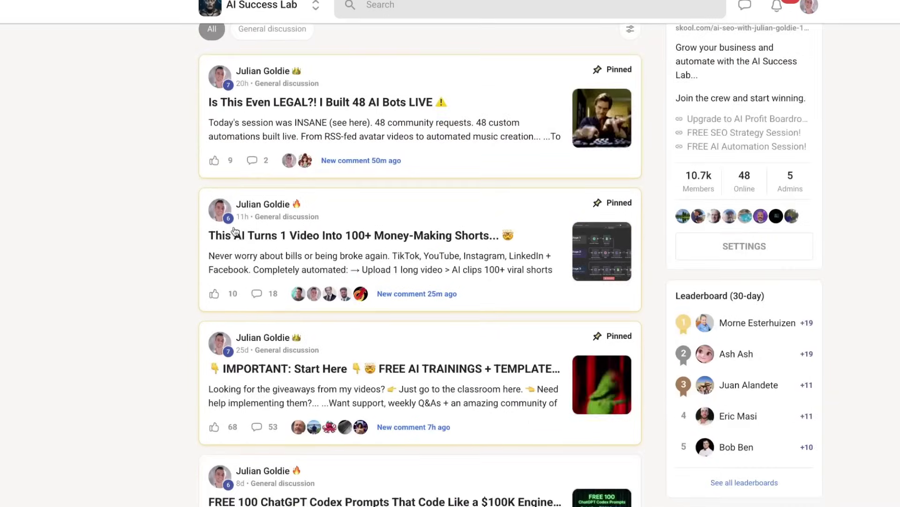
click(349, 226)
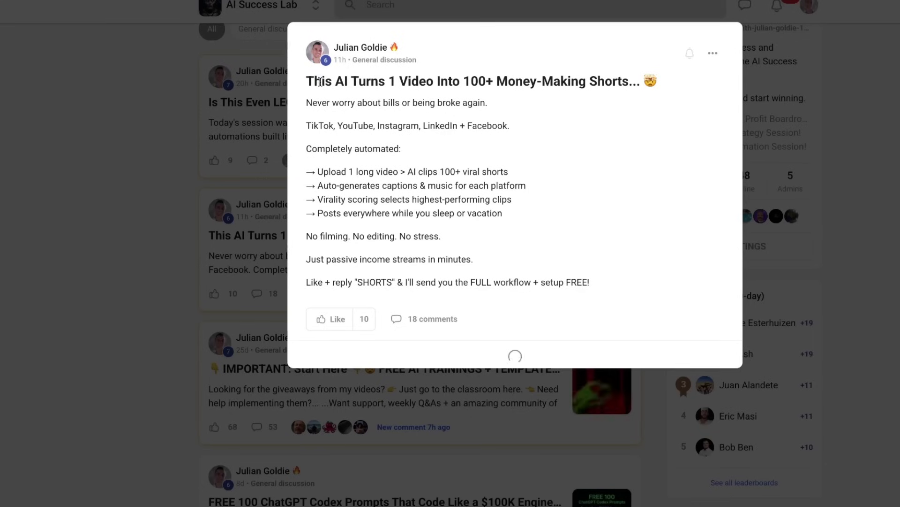
click(123, 147)
scroll(187, 140, up, 3)
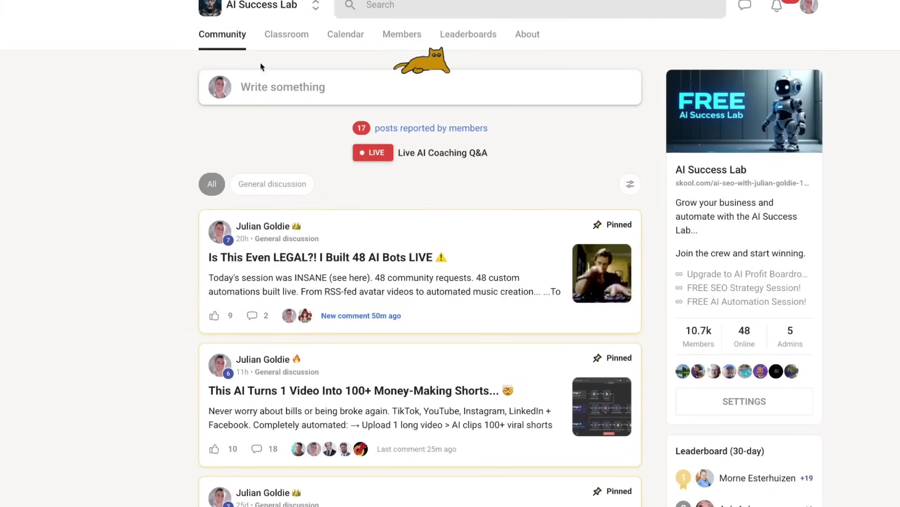
Return to the ChatGPT Projects lesson in the classroom and open the Deep research example from its notes
click(286, 34)
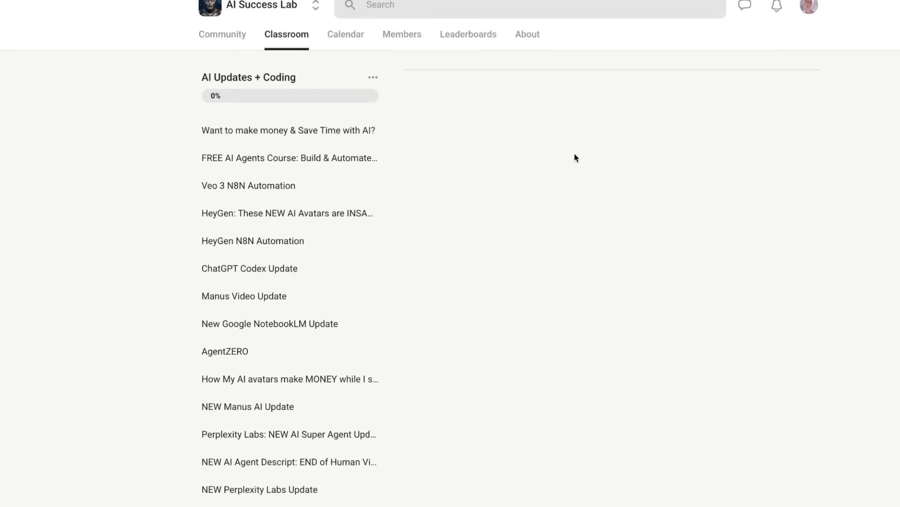
scroll(654, 179, down, 20)
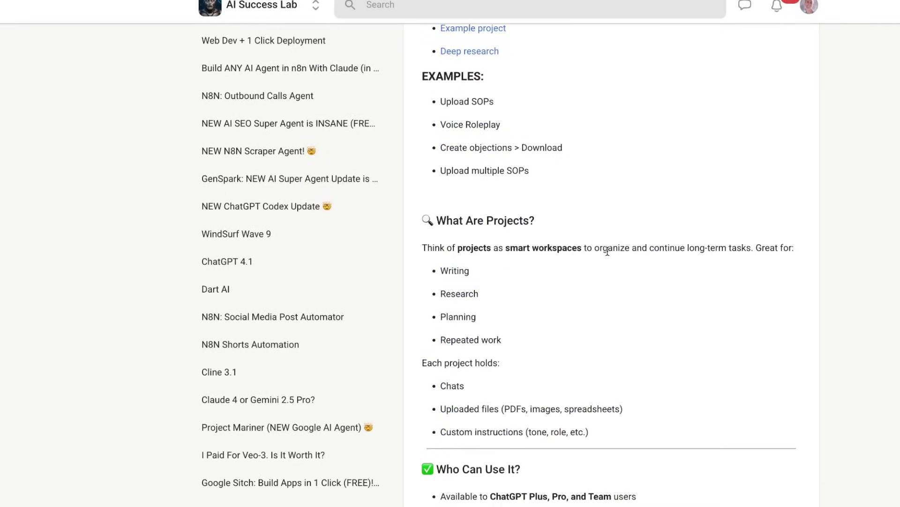
scroll(607, 251, up, 3)
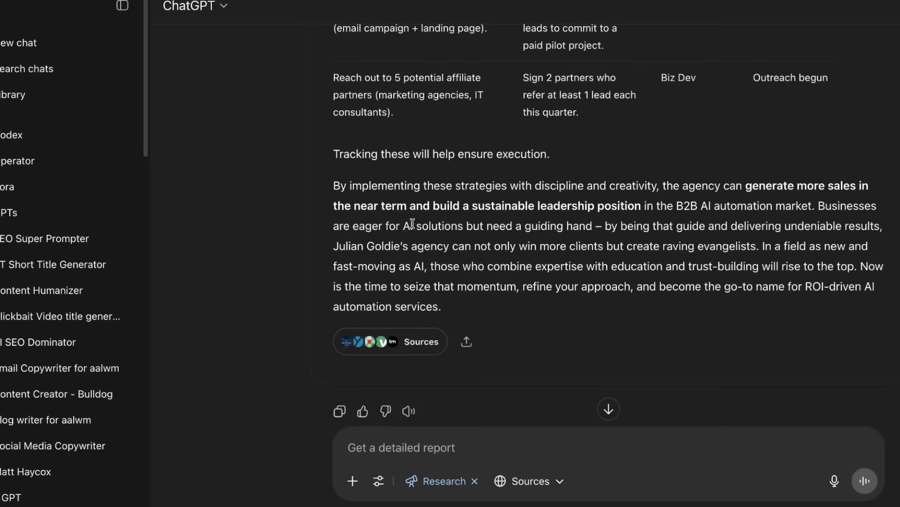
Skim the deep research report back to the opening prompt and highlight its phrases about the current sales process, actionability and current trends
scroll(608, 220, up, 10)
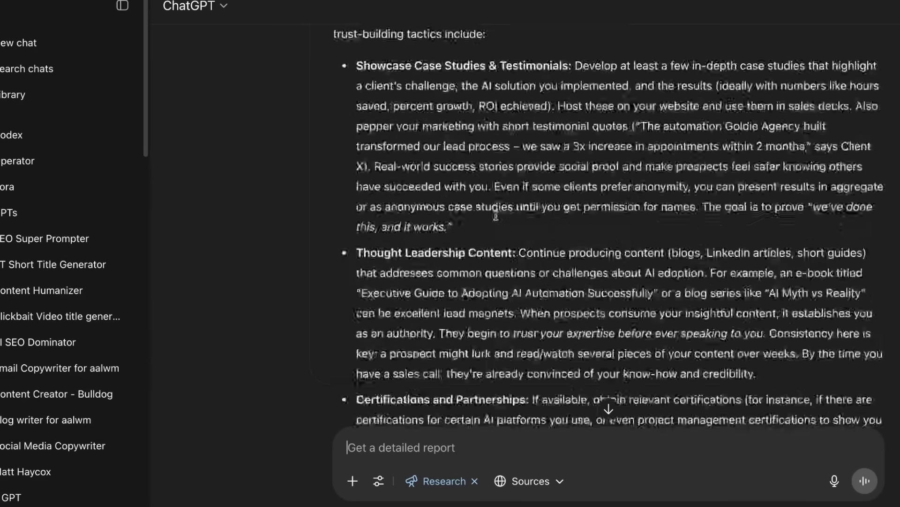
scroll(573, 240, up, 5)
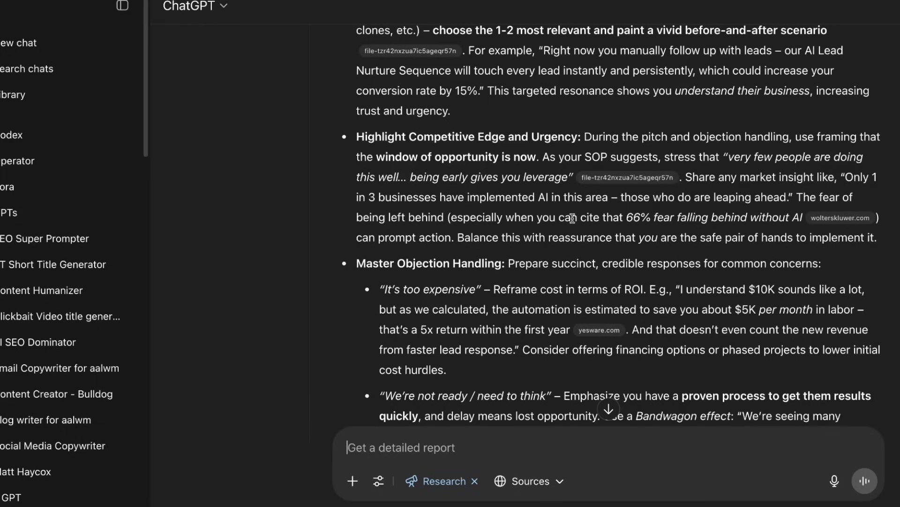
scroll(533, 138, up, 15)
scroll(532, 111, down, 2)
scroll(565, 202, up, 2)
drag(526, 42, 714, 60)
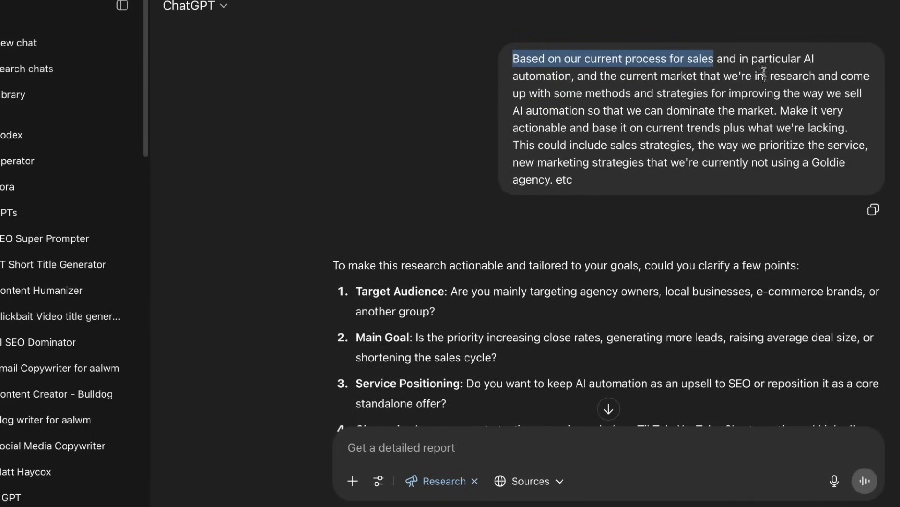
drag(743, 59, 748, 78)
click(749, 100)
drag(775, 111, 864, 130)
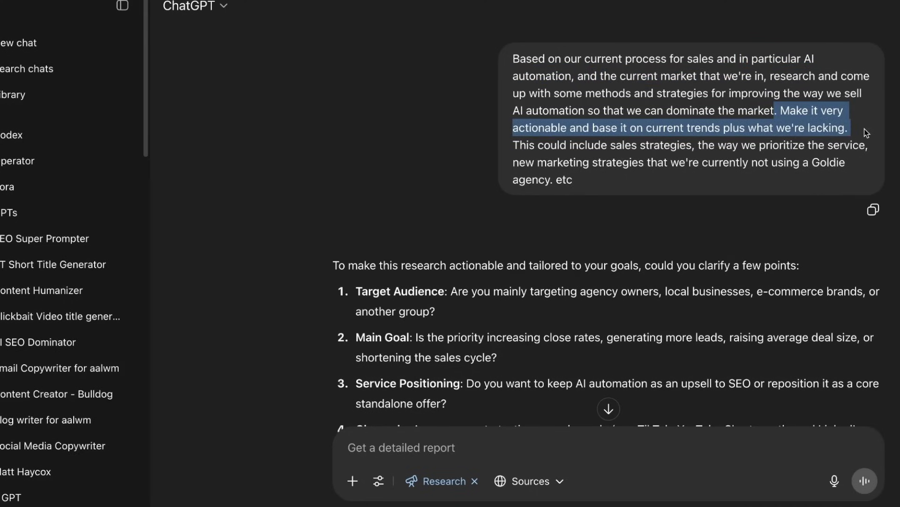
Highlight the prompt's passage on sales and marketing strategies, its opening sentence, and the clarifying questions in the reply
drag(459, 182, 512, 145)
click(660, 105)
drag(510, 44, 531, 55)
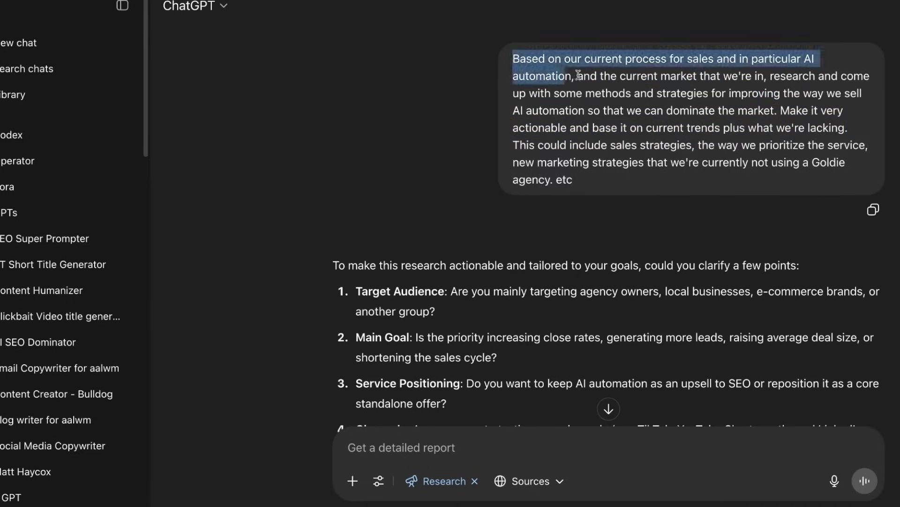
triple_click(529, 64)
scroll(376, 126, down, 4)
drag(331, 89, 808, 311)
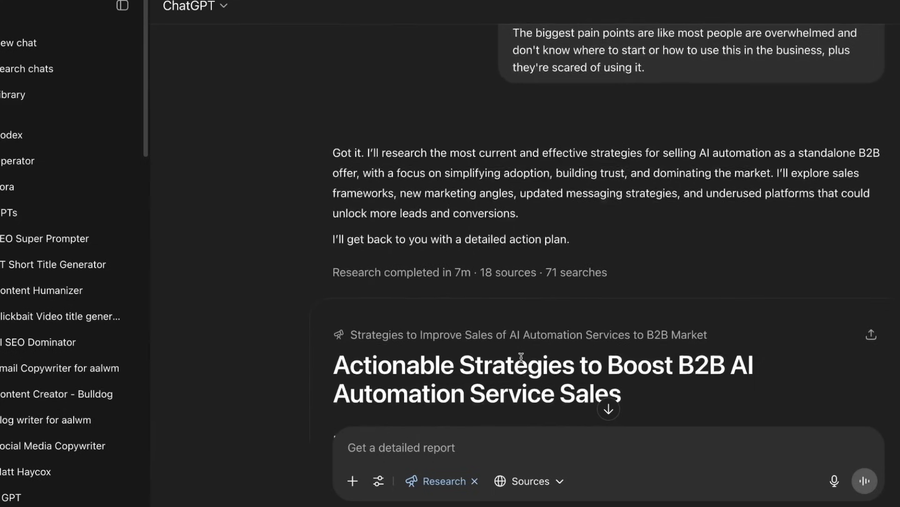
Open the details of the completed research, examine its sources and activity log, and close them
scroll(469, 375, down, 5)
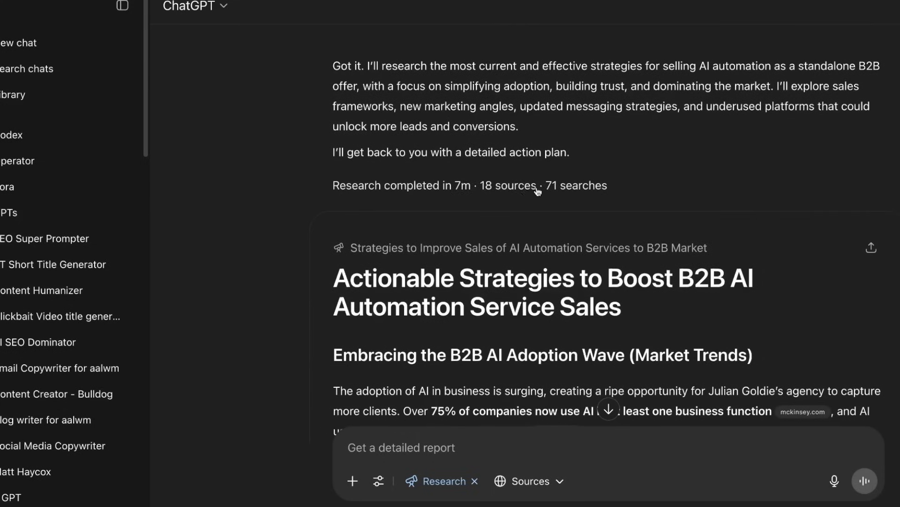
click(474, 187)
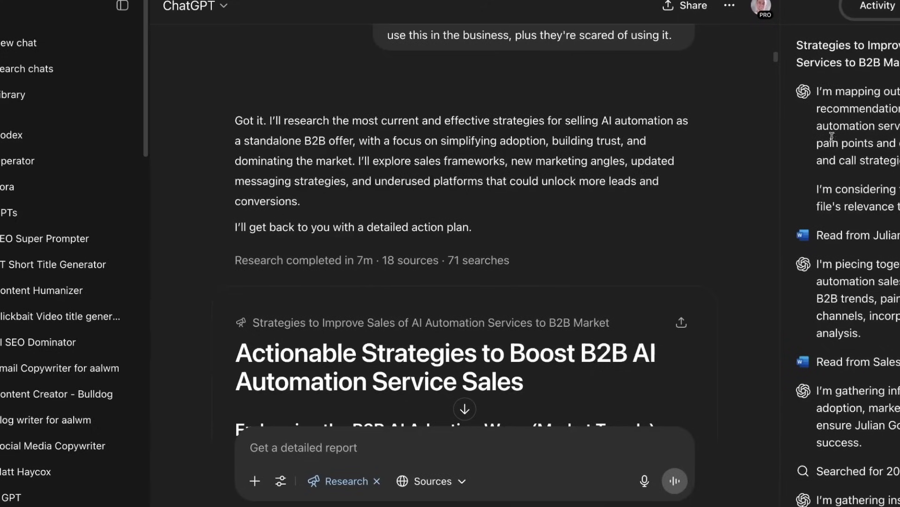
scroll(890, 204, down, 15)
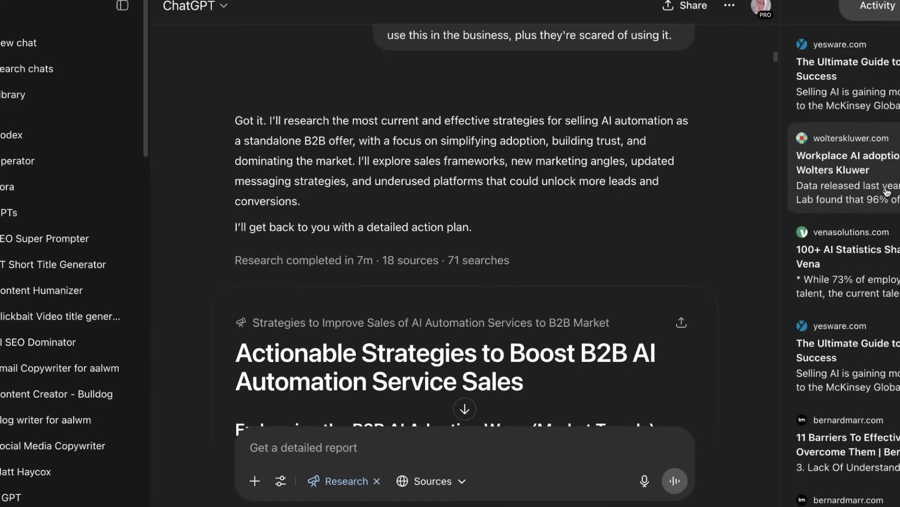
scroll(890, 204, down, 5)
click(876, 7)
scroll(844, 235, down, 10)
click(469, 260)
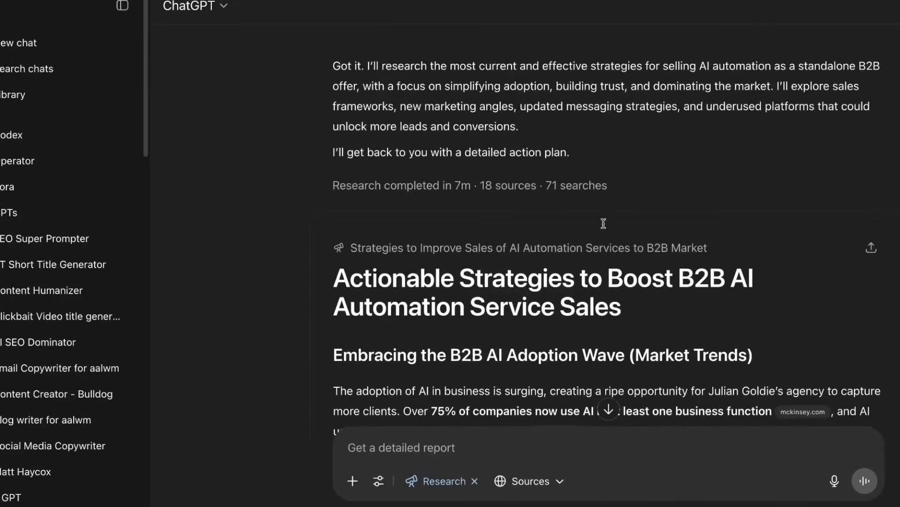
Examine the report's Market Trends section, highlighting the AI adoption statistics, and mark the "Addressing Key Client Pain Points" heading
scroll(617, 209, down, 4)
drag(332, 165, 630, 197)
click(551, 204)
scroll(551, 204, down, 4)
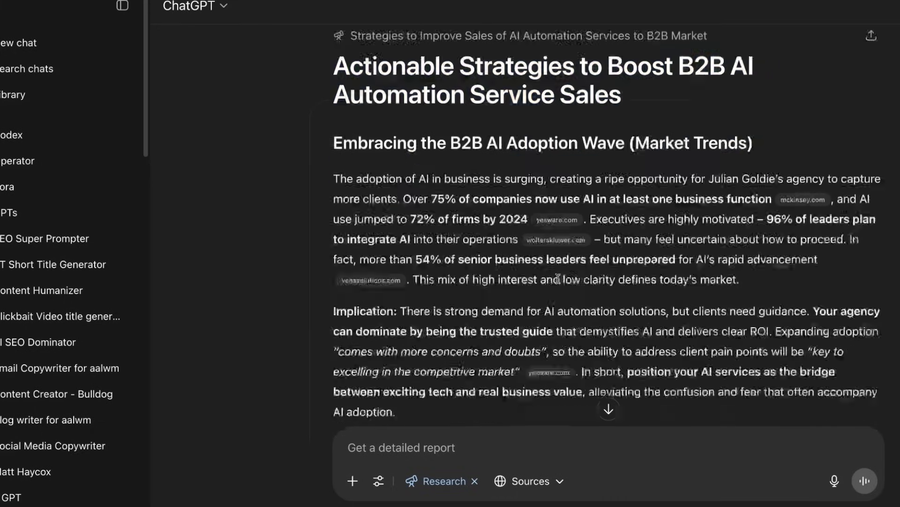
drag(346, 112, 648, 309)
drag(418, 143, 771, 129)
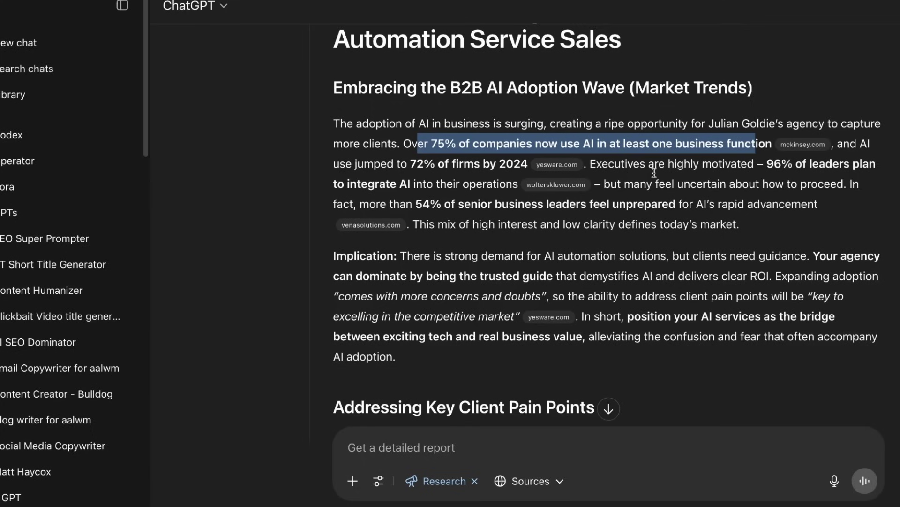
drag(756, 164, 410, 185)
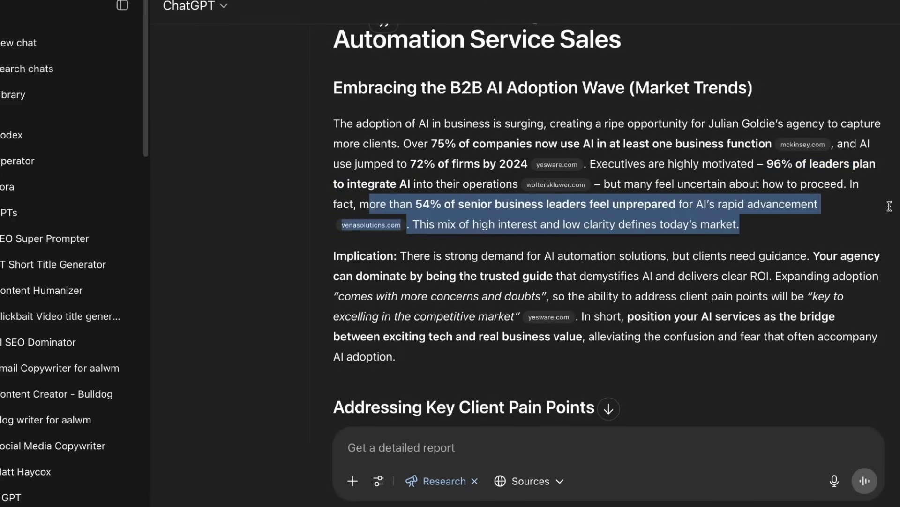
scroll(785, 191, down, 12)
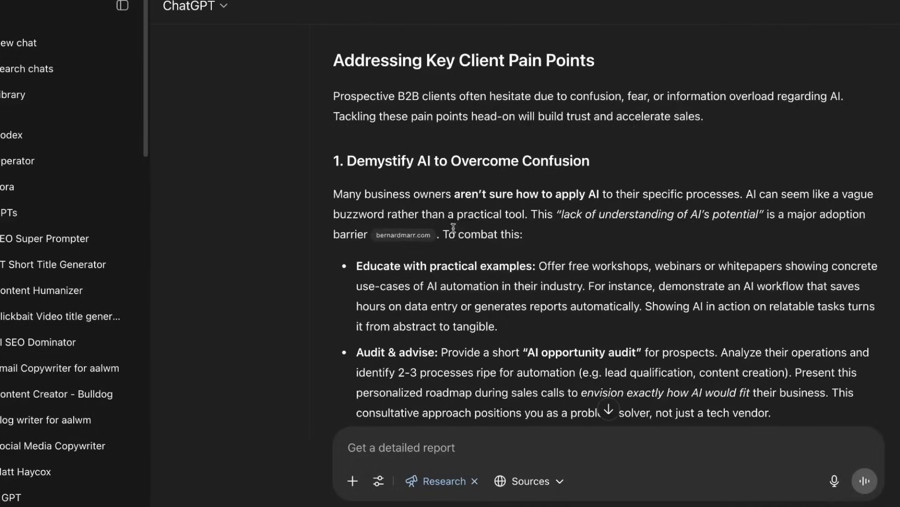
drag(331, 60, 621, 68)
Skim the rest of the report's strategies and highlight the "Conclusion & Next Steps" section
scroll(601, 243, down, 5)
scroll(601, 261, down, 20)
scroll(615, 233, down, 20)
scroll(625, 215, down, 20)
scroll(623, 214, down, 20)
scroll(584, 183, down, 20)
scroll(563, 237, down, 5)
scroll(442, 108, up, 2)
drag(336, 56, 811, 327)
click(811, 327)
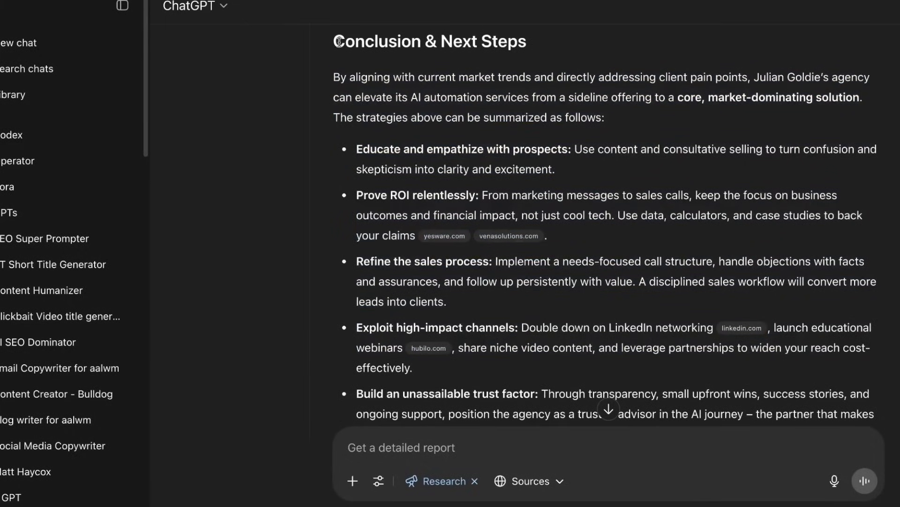
Highlight the introductory paragraph under "Conclusion & Next Steps" and its mention of the agency
drag(326, 38, 541, 59)
triple_click(333, 92)
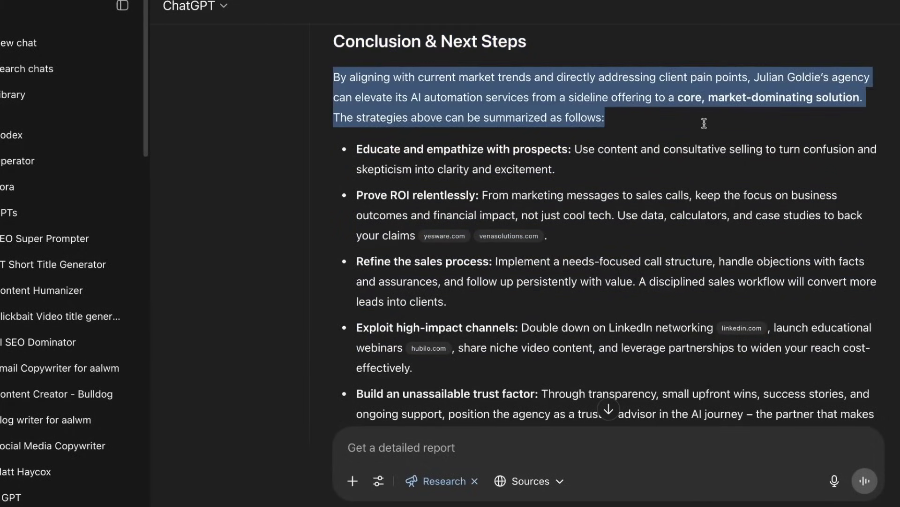
scroll(704, 123, down, 1)
click(669, 57)
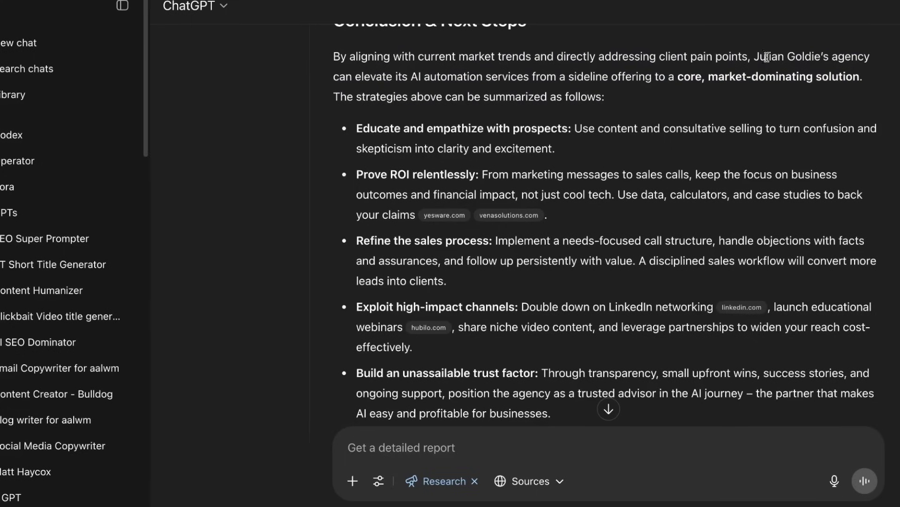
drag(758, 55, 870, 57)
right_click(868, 57)
key(Escape)
click(749, 57)
drag(749, 57, 878, 58)
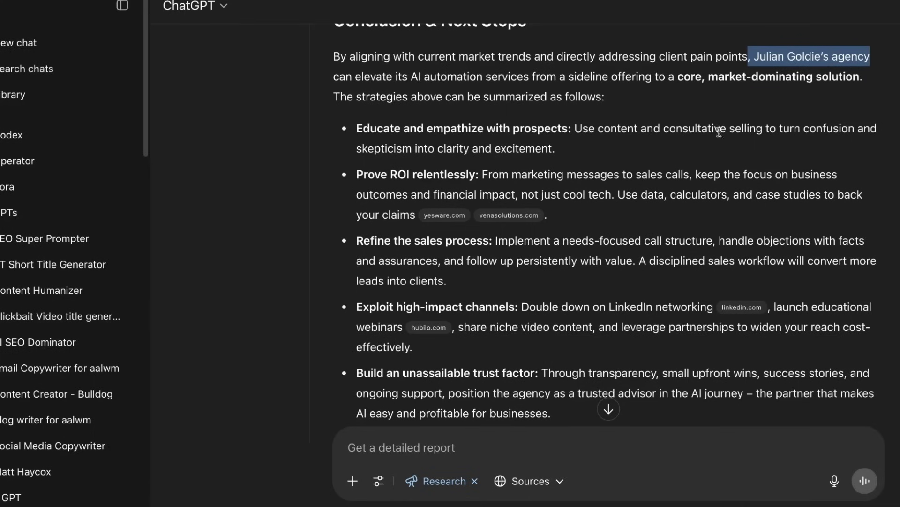
Highlight the conclusion's summarized strategies and the column headings of the quarterly action plan table
drag(332, 127, 705, 338)
scroll(705, 337, down, 2)
click(680, 296)
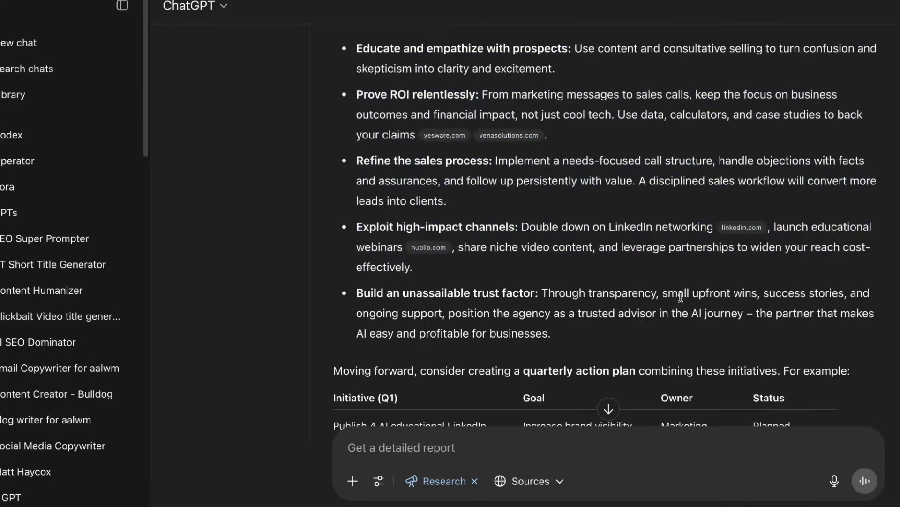
scroll(680, 296, down, 5)
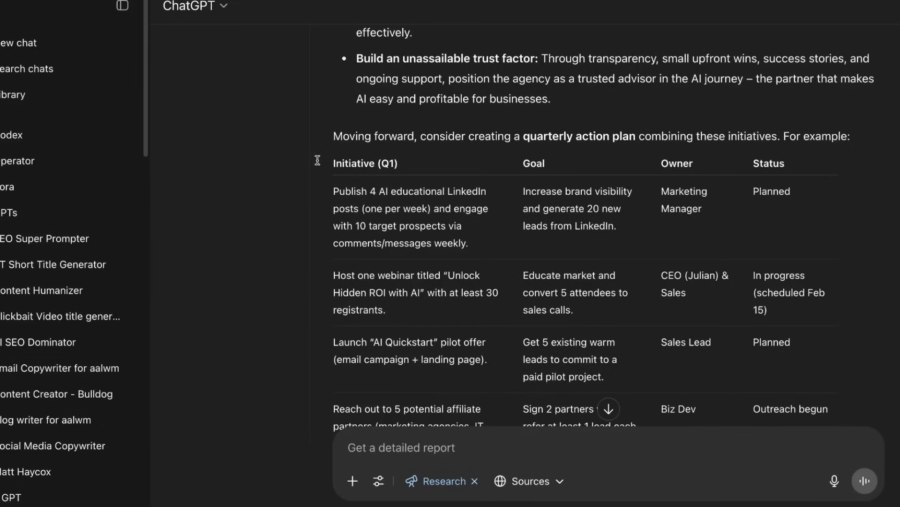
drag(317, 160, 347, 168)
triple_click(375, 171)
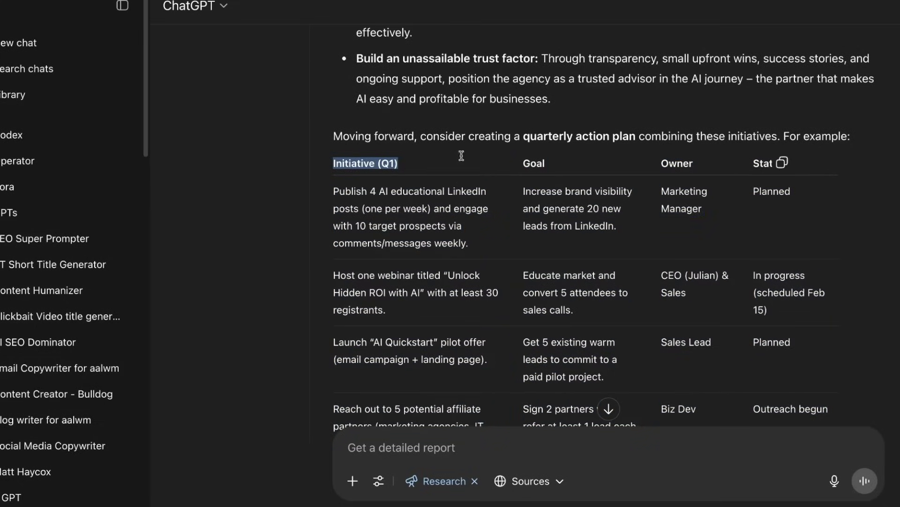
click(555, 162)
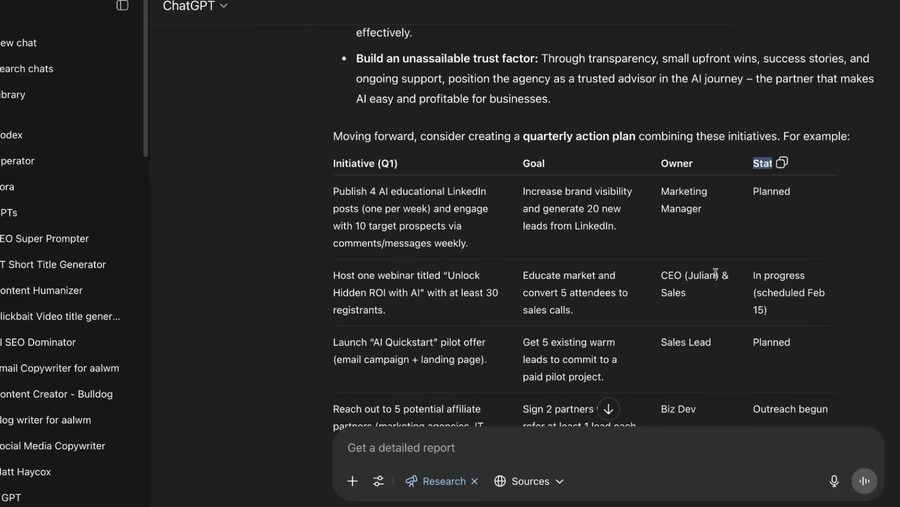
Review the quarterly action plan's initiatives and the report's closing paragraph
scroll(610, 304, down, 7)
scroll(561, 305, up, 5)
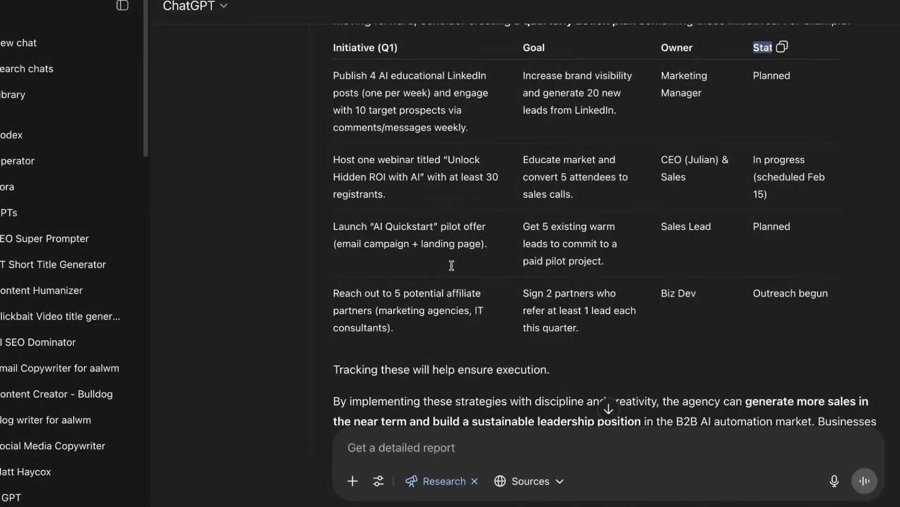
scroll(452, 266, up, 20)
scroll(459, 245, down, 10)
scroll(459, 245, down, 15)
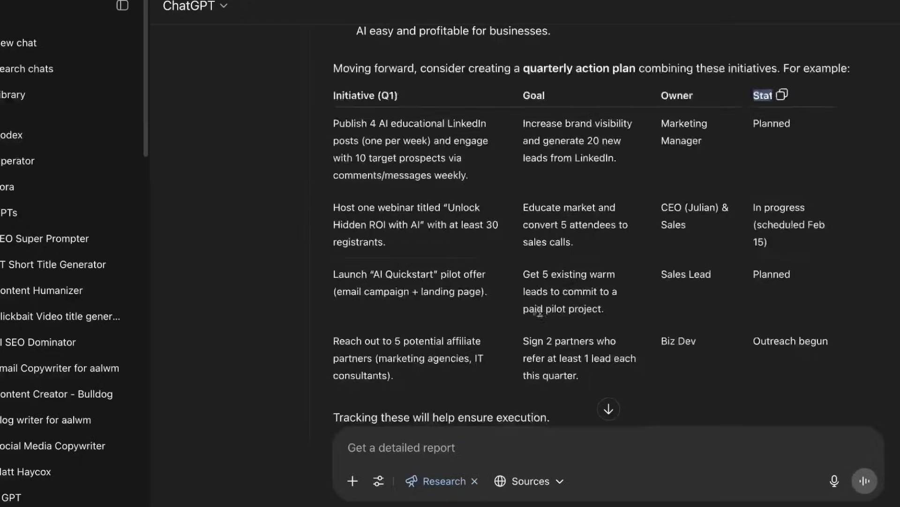
scroll(573, 321, down, 8)
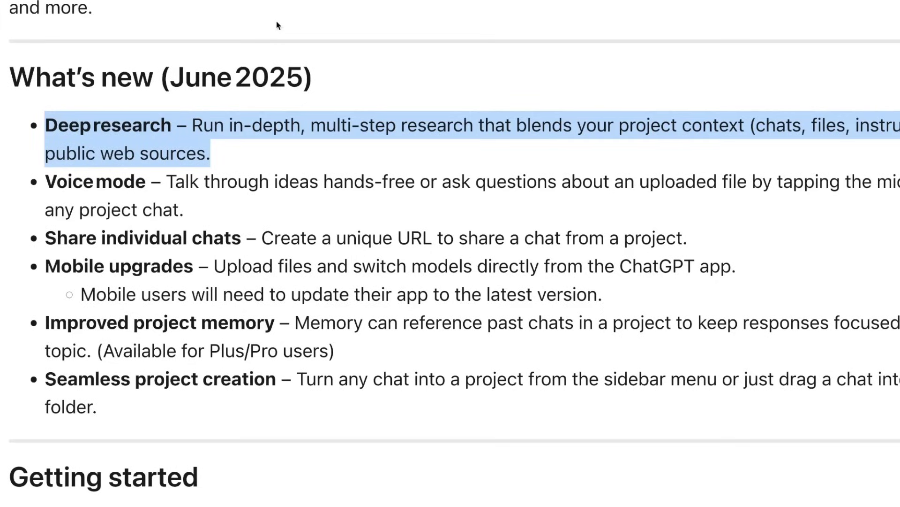
Highlight the "What's new (June 2025)" section in the Projects help article, and skim the ChatGPT research report again
click(226, 156)
drag(17, 65, 312, 385)
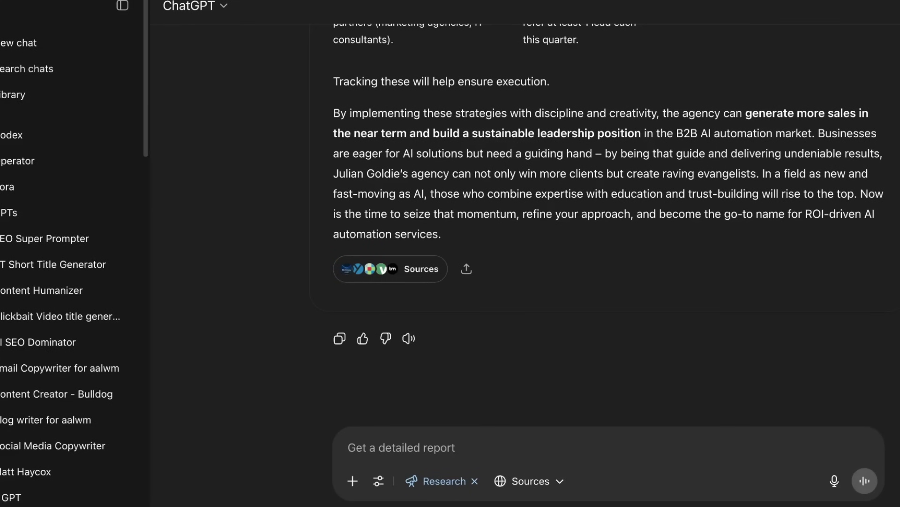
scroll(464, 173, up, 20)
scroll(583, 203, down, 10)
scroll(590, 258, down, 10)
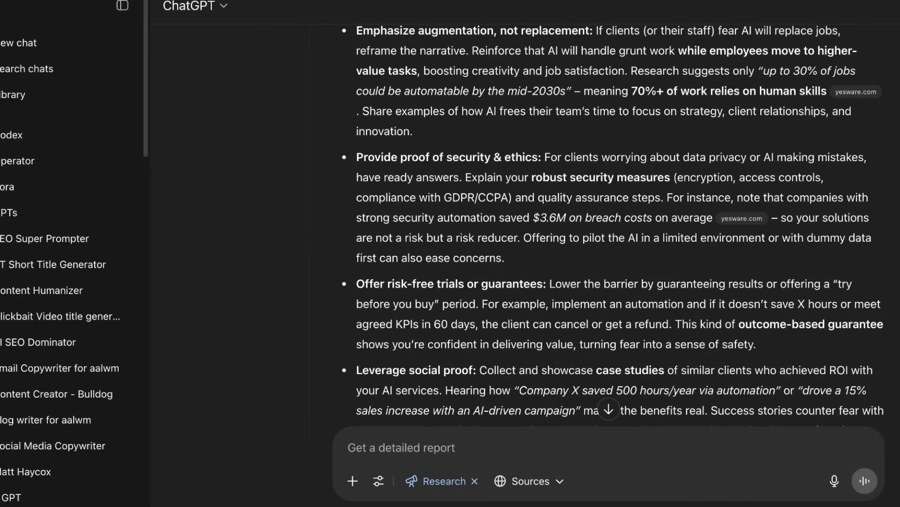
scroll(575, 359, down, 15)
scroll(595, 313, down, 20)
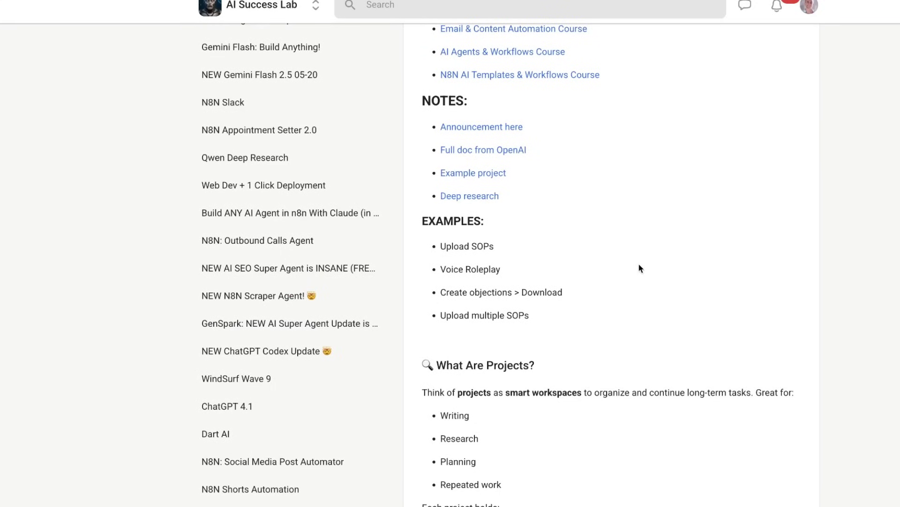
Highlight the "BREAKING: NEW ChatGPT Projects Update!" lesson title in Skool and open the AI Success Lab community feed
scroll(639, 258, up, 5)
scroll(638, 257, up, 12)
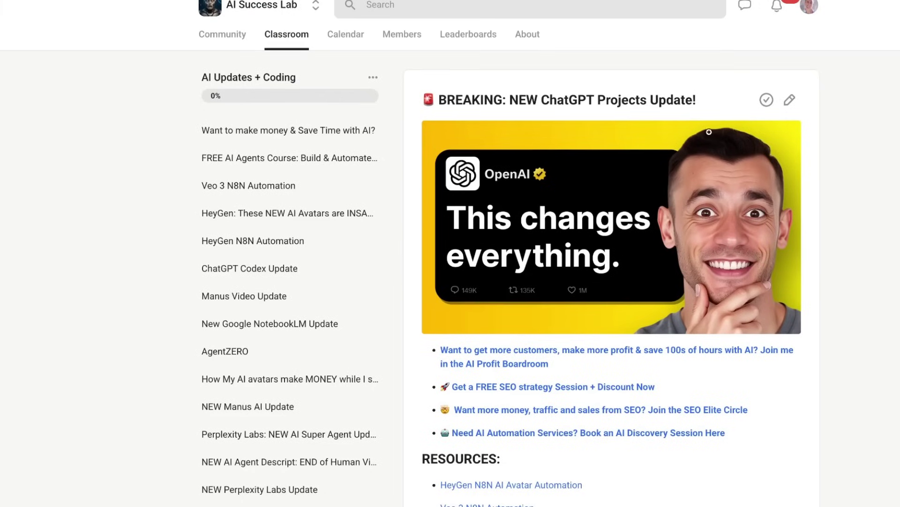
drag(448, 97, 696, 100)
click(514, 36)
click(210, 5)
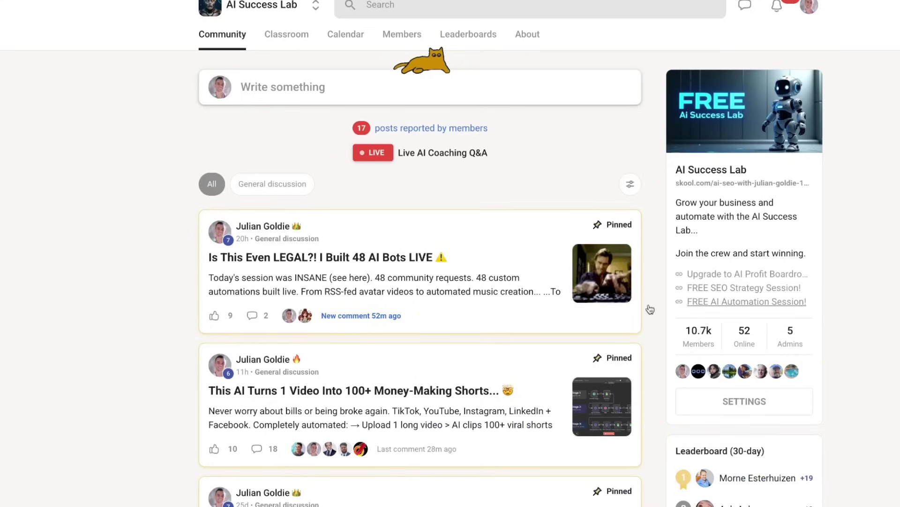
View the pinned posts "This AI Turns 1 Video Into 100+ Money-Making Shorts" and "IMPORTANT: Start Here", closing each one
scroll(412, 137, down, 5)
click(393, 106)
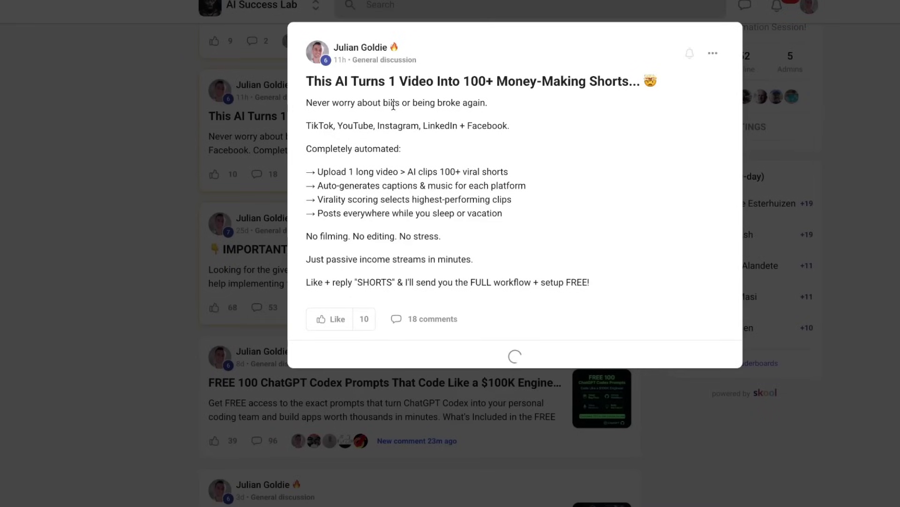
click(195, 197)
click(254, 249)
click(204, 266)
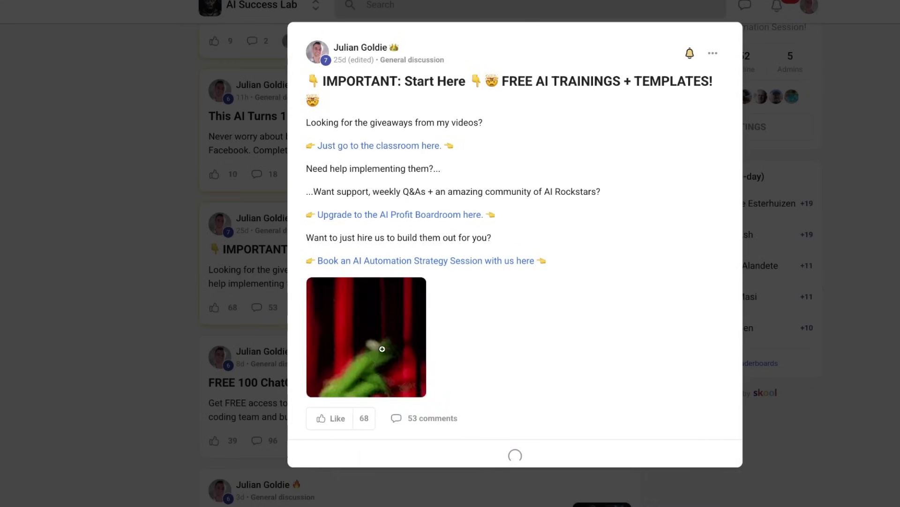
scroll(167, 266, down, 1)
click(167, 267)
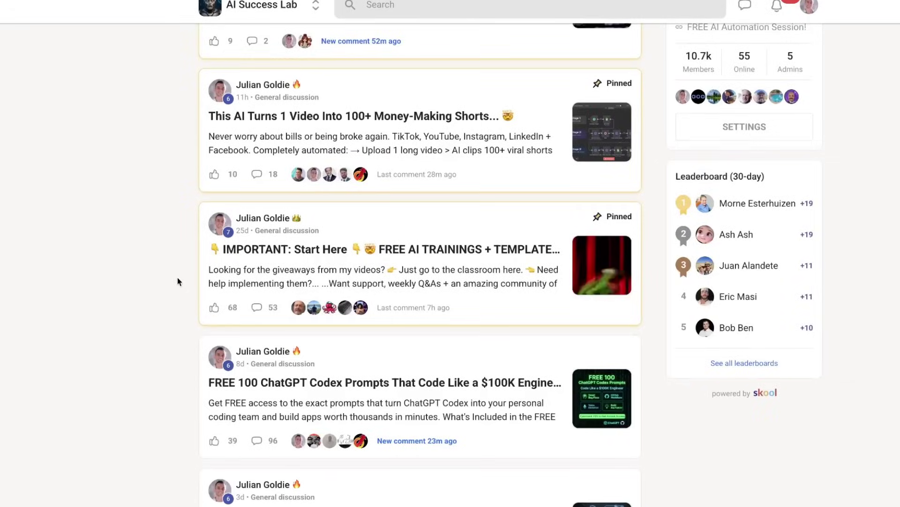
Skim the community feed's free workflow posts, marking the YouTube Automation, N8N Workflow and Faceless Video Blueprint entries
scroll(178, 276, down, 4)
scroll(170, 286, down, 6)
scroll(162, 85, up, 1)
triple_click(162, 86)
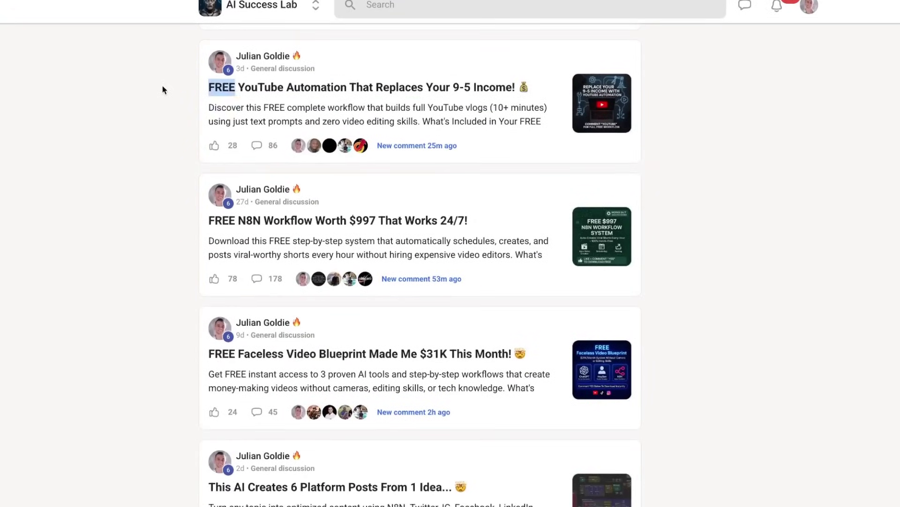
triple_click(150, 235)
triple_click(142, 326)
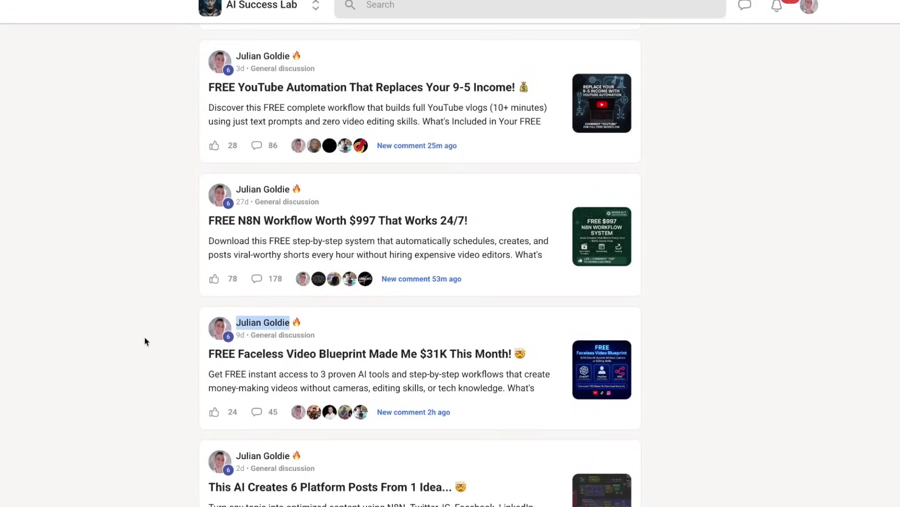
scroll(142, 331, down, 4)
scroll(178, 309, down, 7)
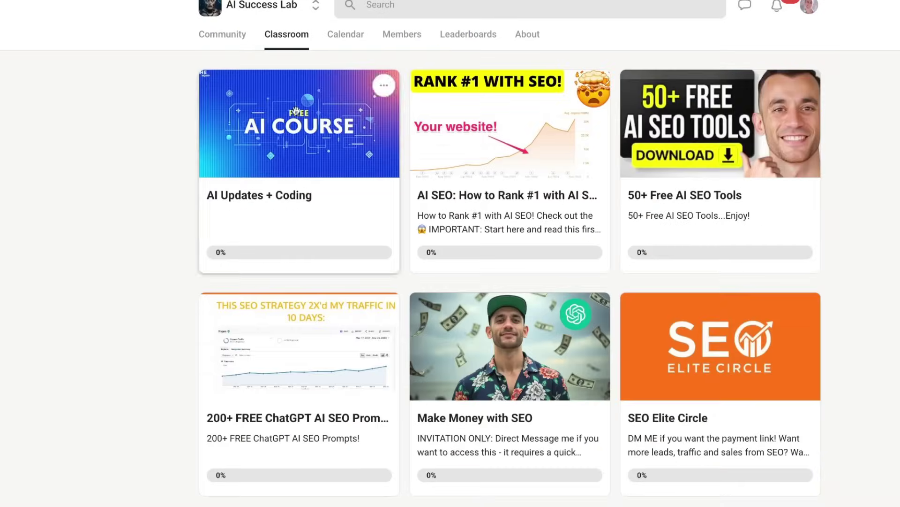
Open the AI Updates + Coding course in the classroom and highlight the examples in the ChatGPT Projects lesson
click(278, 43)
click(291, 110)
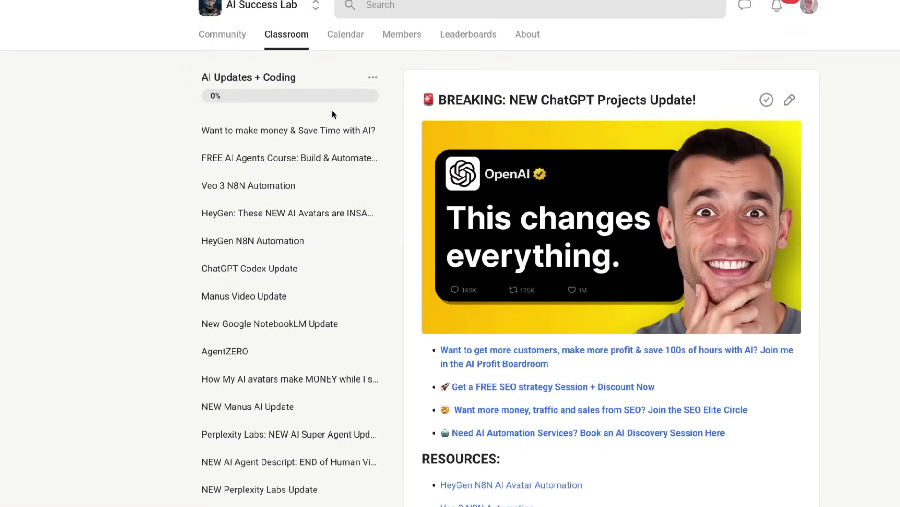
scroll(553, 231, down, 18)
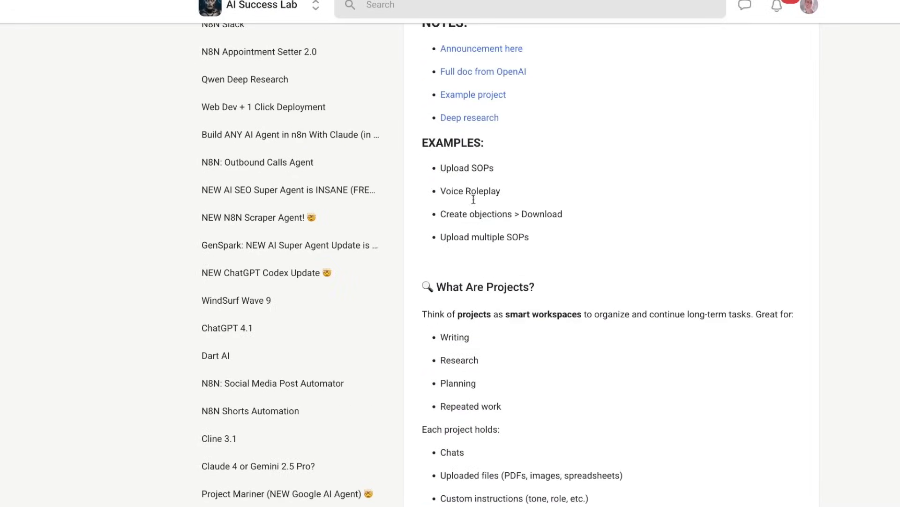
drag(419, 152, 625, 275)
Examine the lesson's numbered project use cases, including General Productivity & Project Management, and return to its beginning
scroll(540, 187, down, 15)
scroll(542, 199, up, 8)
scroll(542, 199, up, 8)
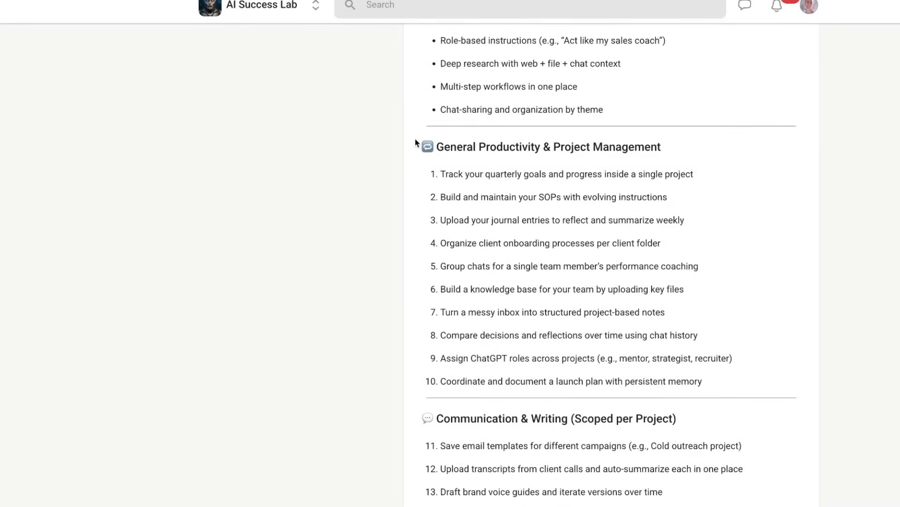
scroll(423, 122, up, 3)
drag(422, 122, 580, 138)
scroll(572, 197, down, 20)
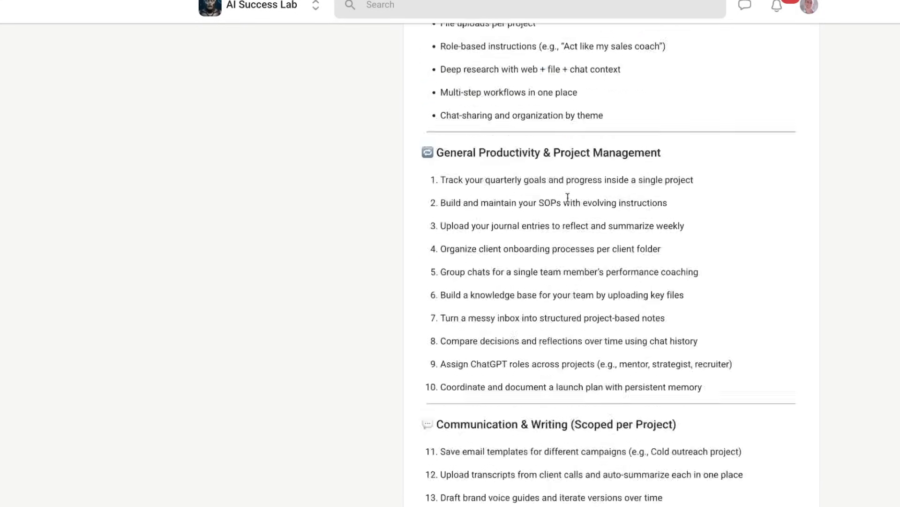
scroll(608, 421, down, 20)
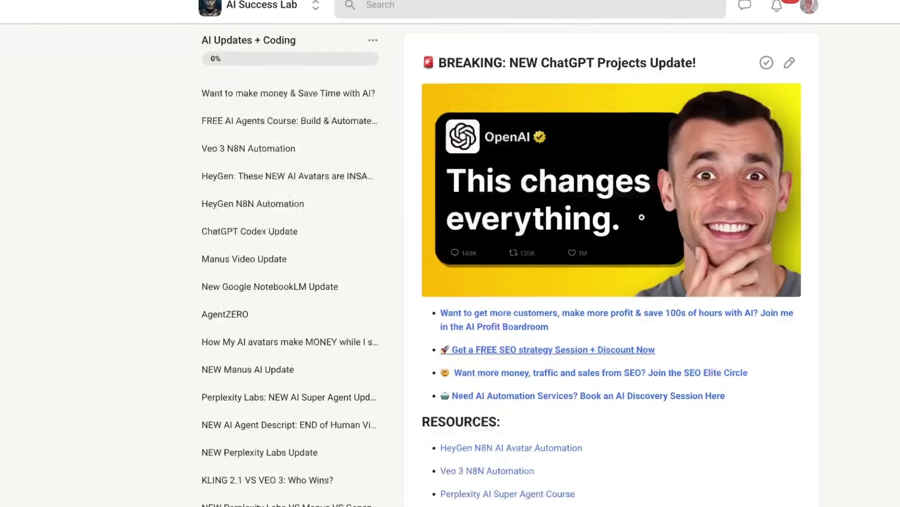
scroll(601, 211, up, 1)
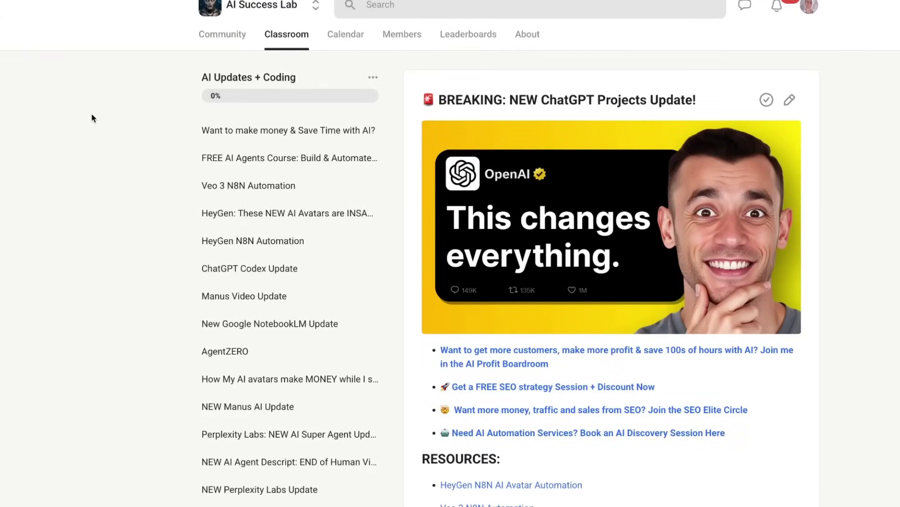
Open the AI Profit Boardroom community, check its calendar, and skim the pinned posts
key(ctrl+l)
key(Escape)
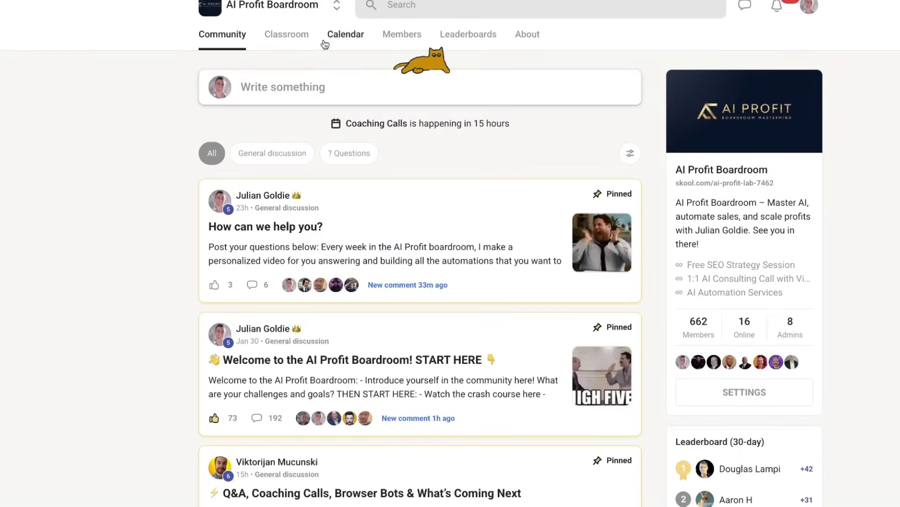
click(324, 40)
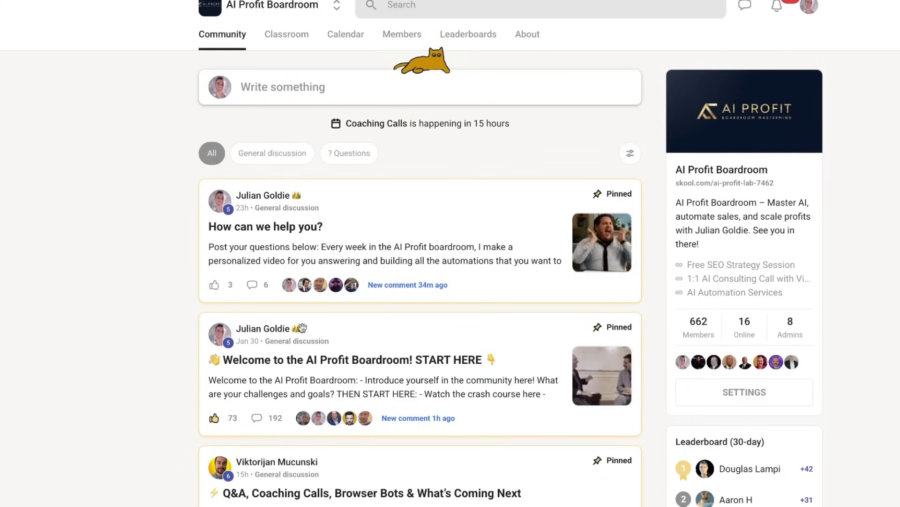
scroll(115, 277, down, 3)
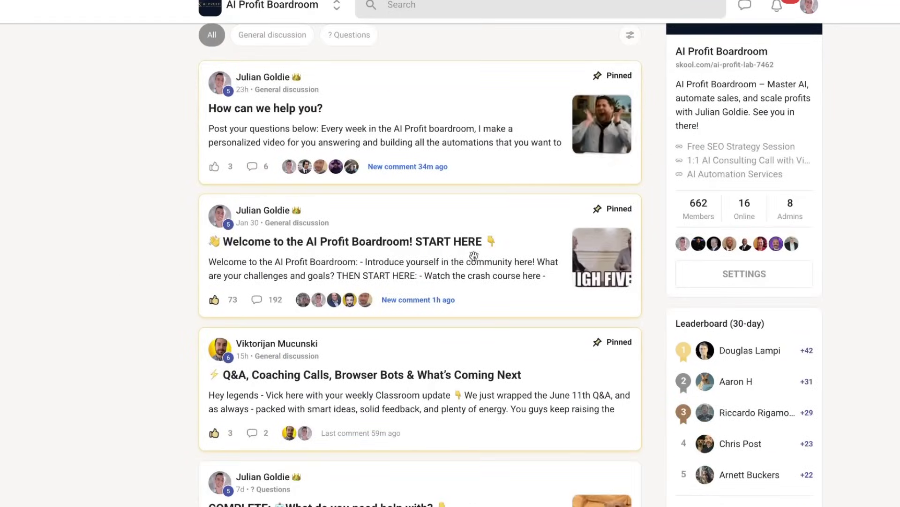
scroll(341, 111, down, 1)
scroll(341, 141, up, 3)
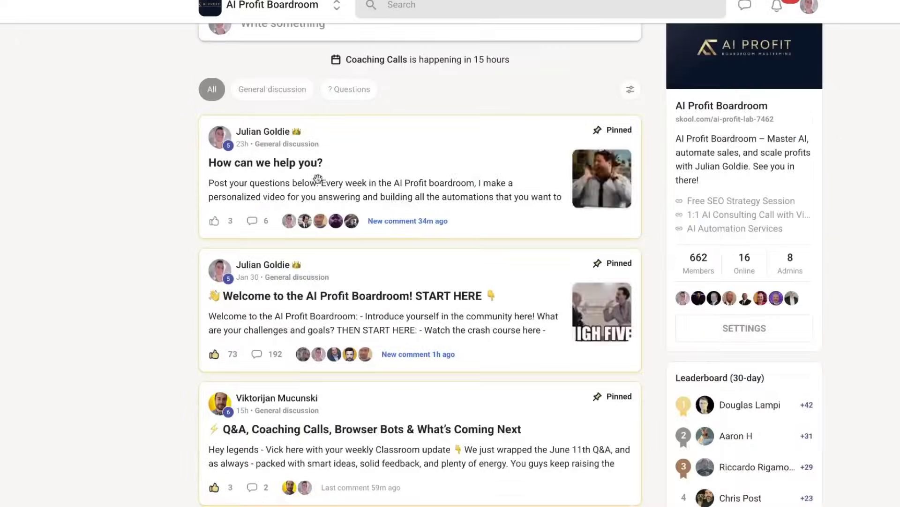
Highlight the example links in the "How can we help you?" post and skim the replies in the Week 2 example
click(360, 184)
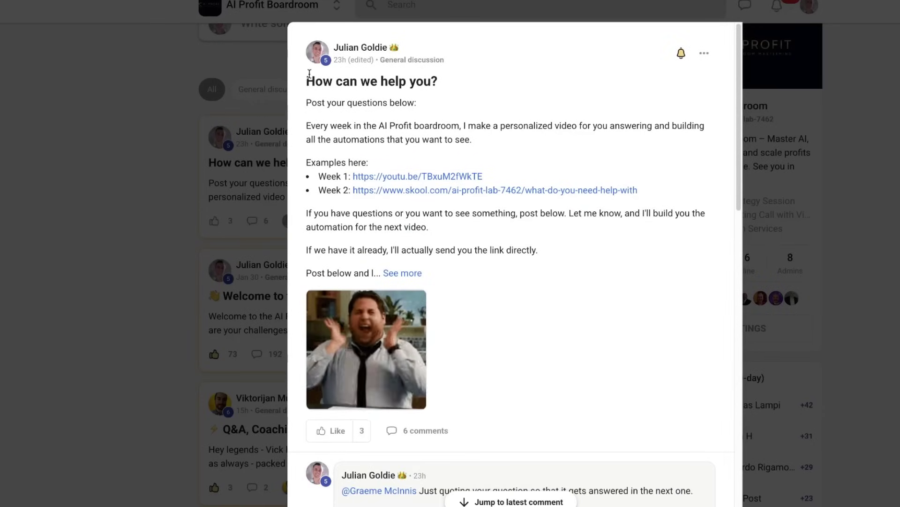
drag(306, 162, 639, 192)
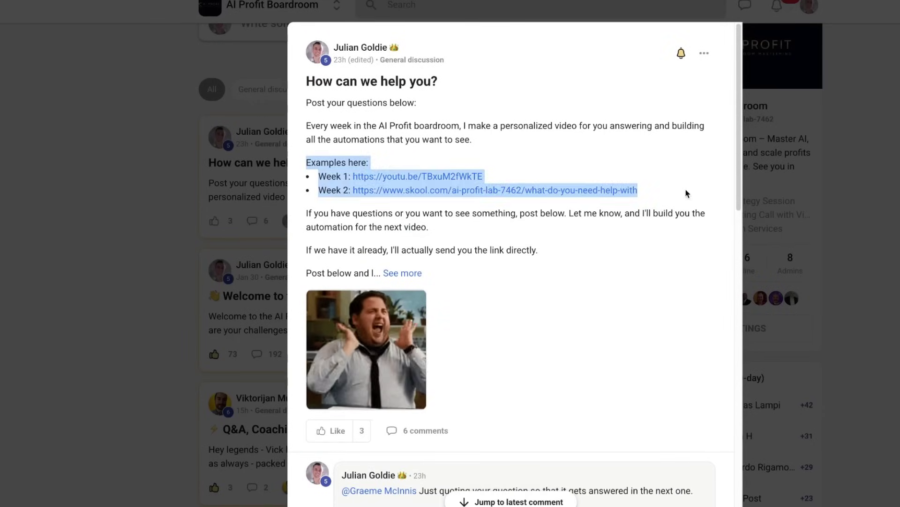
click(464, 277)
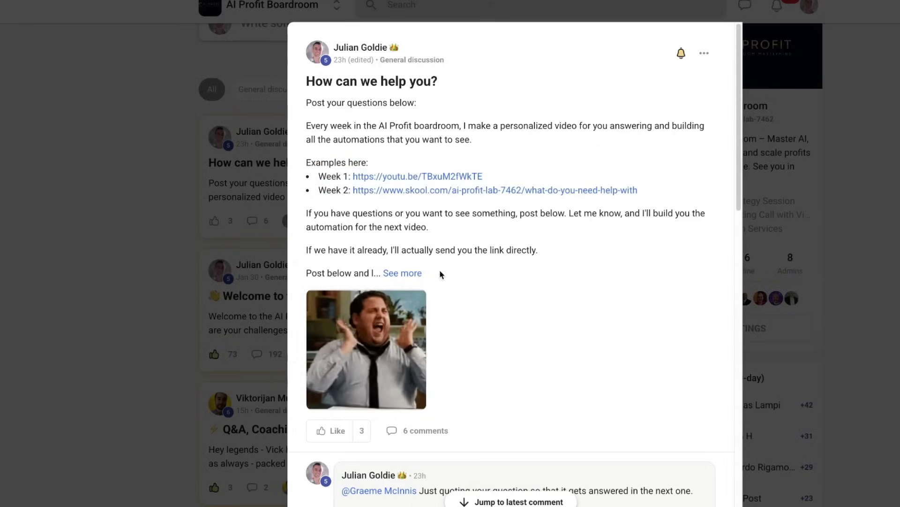
click(426, 191)
scroll(470, 263, down, 10)
scroll(347, 319, down, 20)
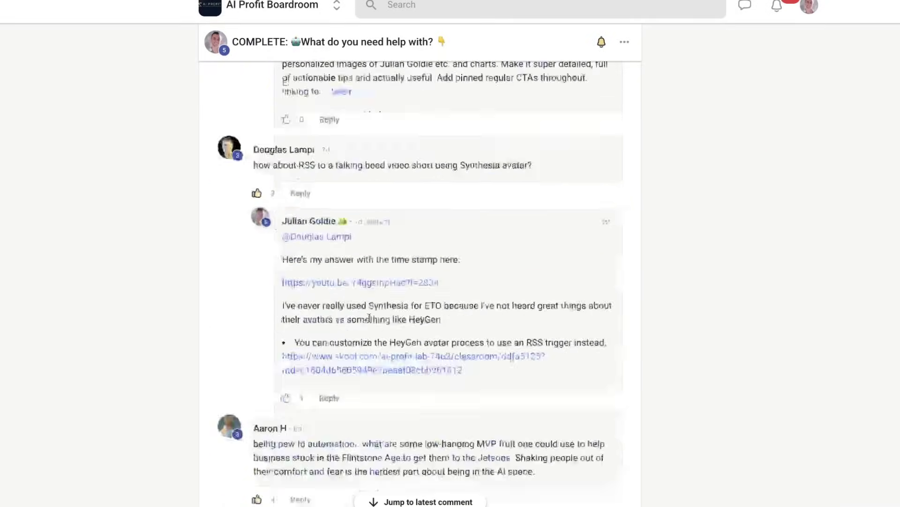
Highlight the question about low-hanging automation opportunities in the Week 2 example and skim the reply about content creation
triple_click(265, 172)
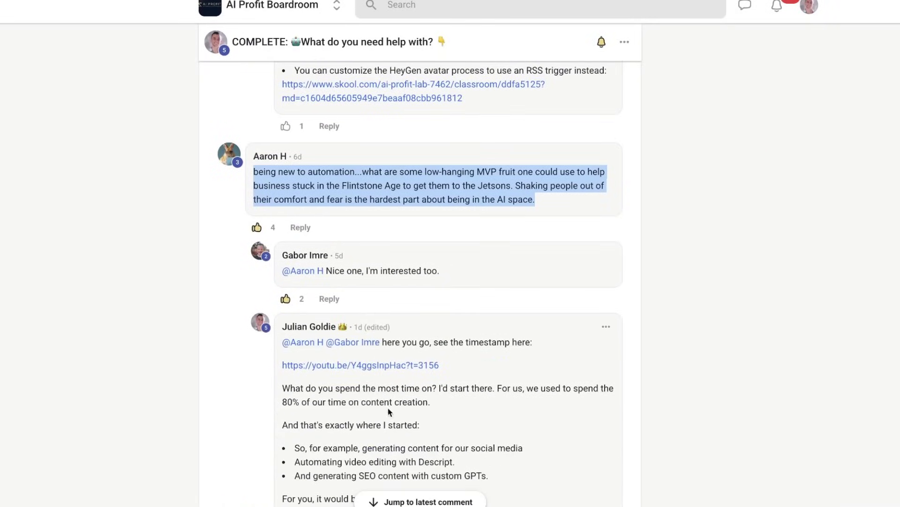
triple_click(371, 402)
scroll(422, 373, down, 1)
scroll(423, 373, down, 2)
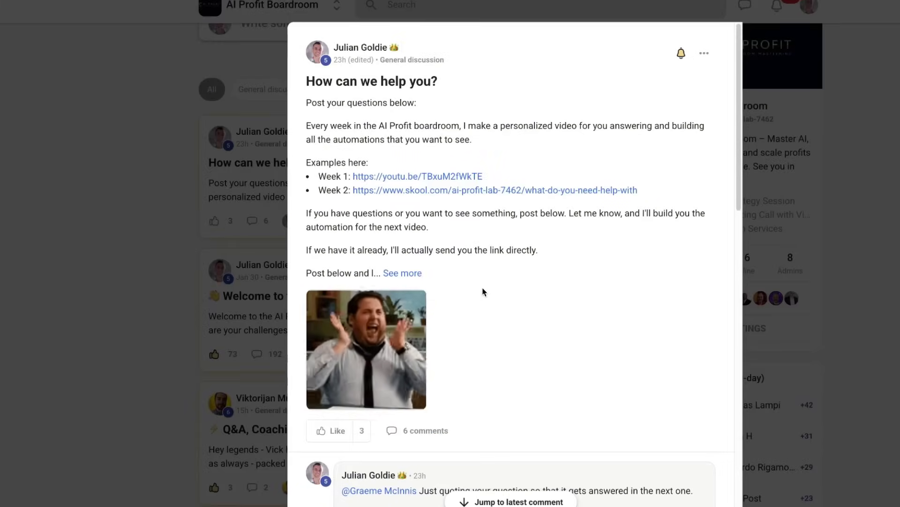
Skim the member questions under the "How can we help you?" post and return to the community feed
scroll(483, 292, down, 10)
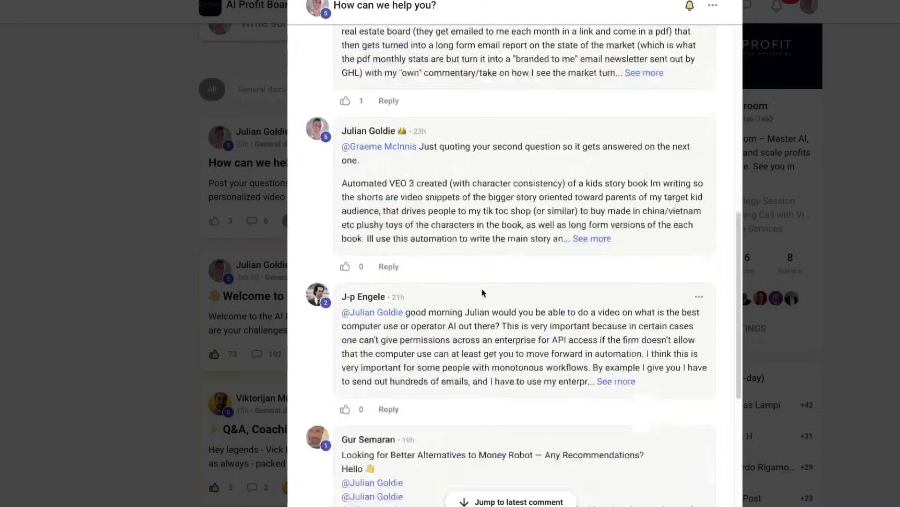
scroll(483, 288, down, 6)
scroll(475, 215, up, 10)
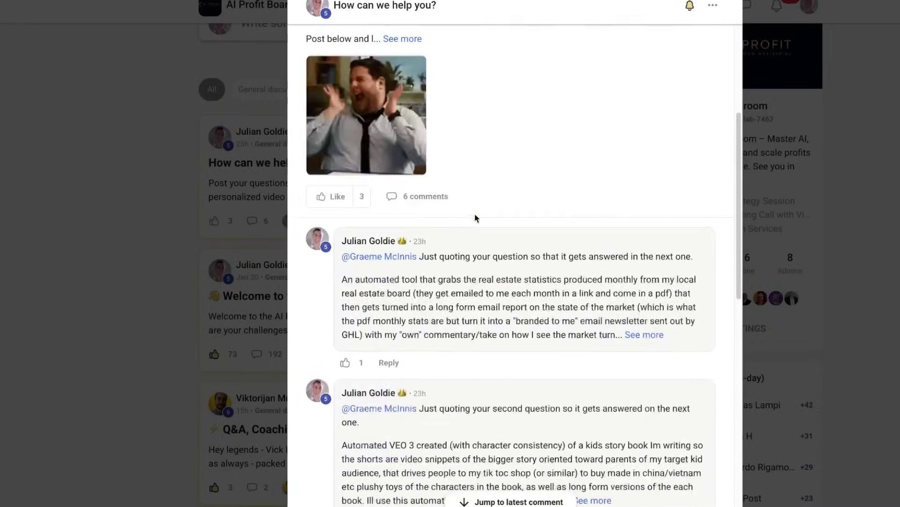
scroll(488, 244, down, 10)
scroll(519, 354, up, 10)
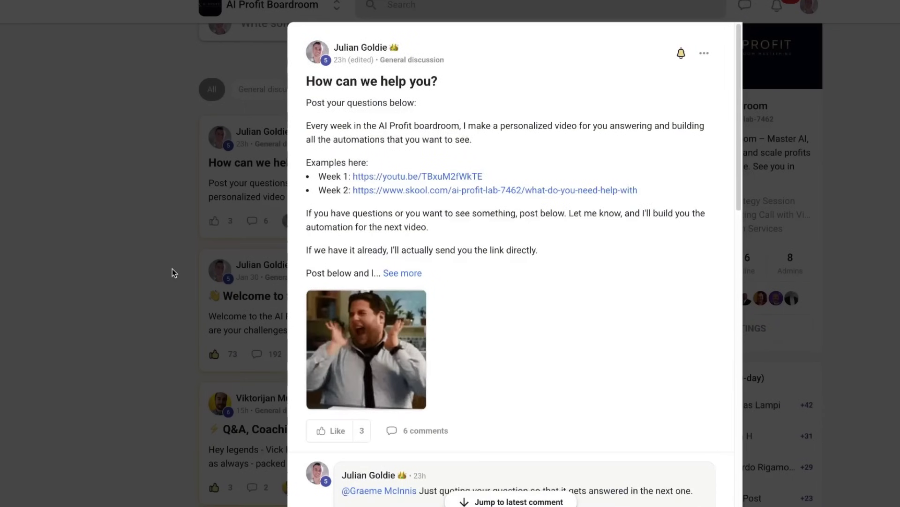
click(172, 269)
Expand the "Q&A, Coaching Calls, Browser Bots & What's Coming Next" post, highlight its "New in the Classroom" list, and close it
scroll(302, 295, down, 5)
scroll(303, 294, down, 1)
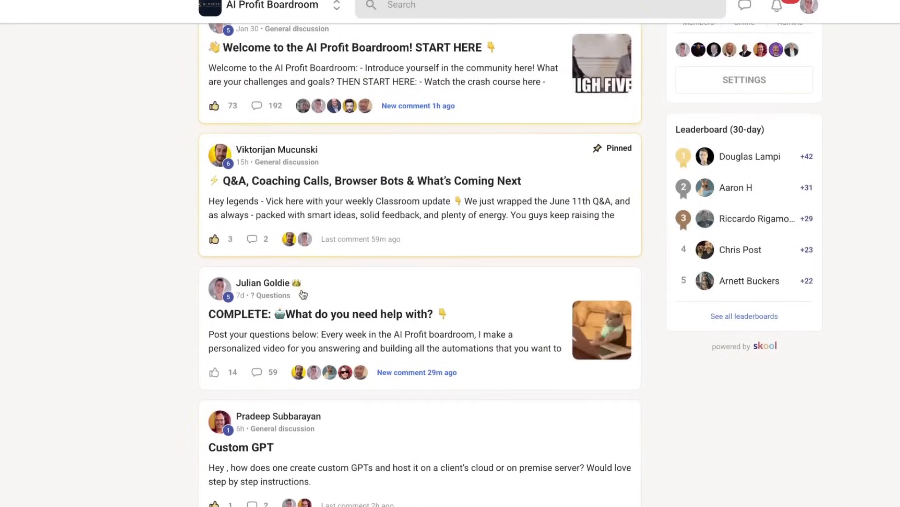
click(373, 196)
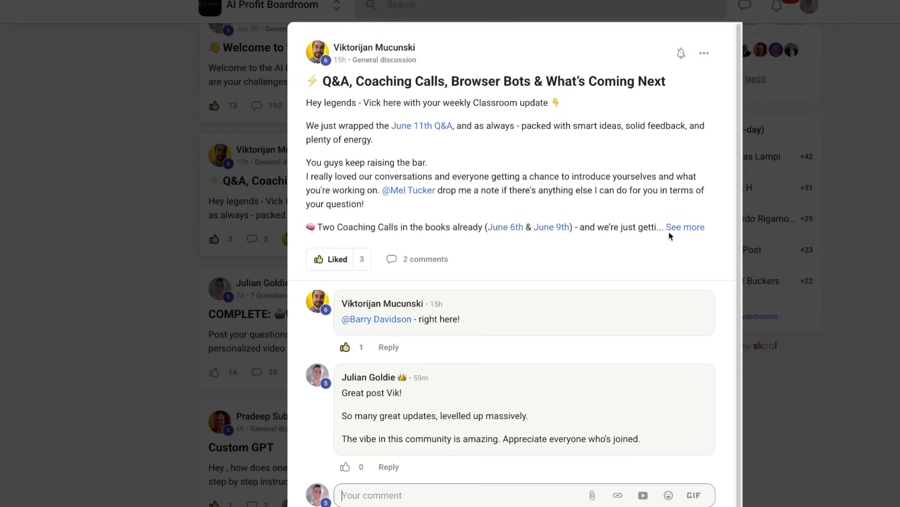
click(671, 229)
drag(302, 326, 602, 435)
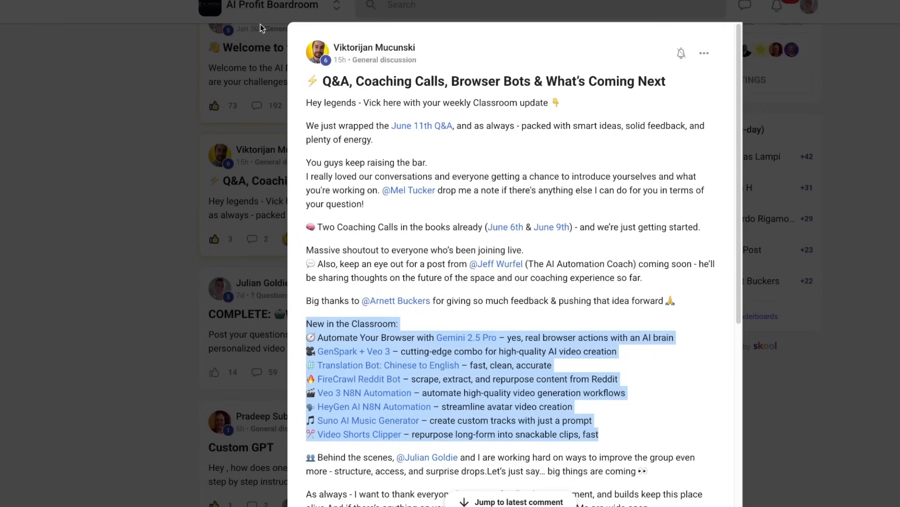
scroll(327, 118, down, 4)
click(272, 310)
Skim the member posts in the AI Profit Boardroom feed and return to its beginning
scroll(273, 312, down, 10)
scroll(273, 313, down, 2)
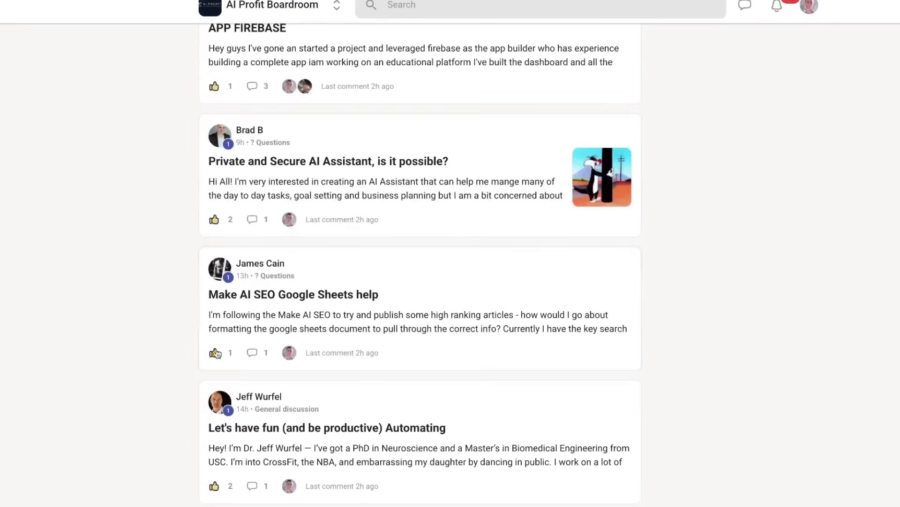
scroll(191, 296, up, 15)
scroll(396, 233, down, 10)
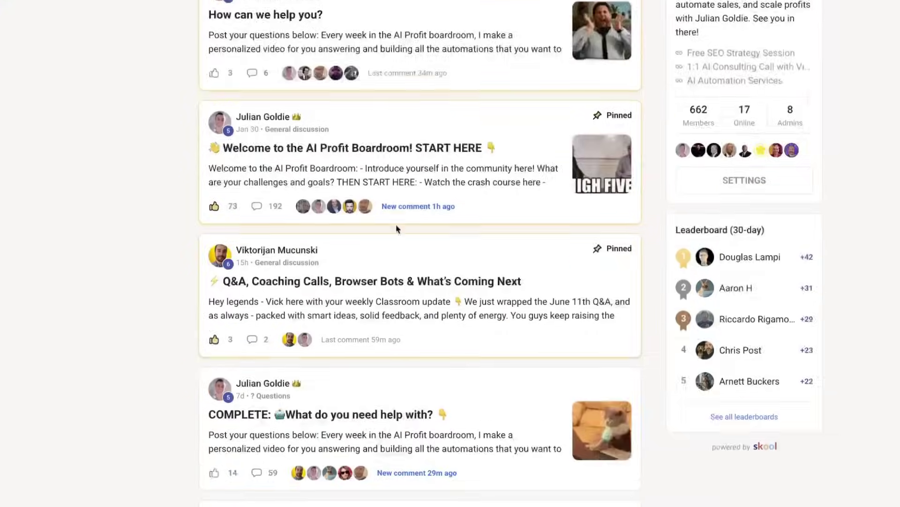
scroll(375, 211, up, 10)
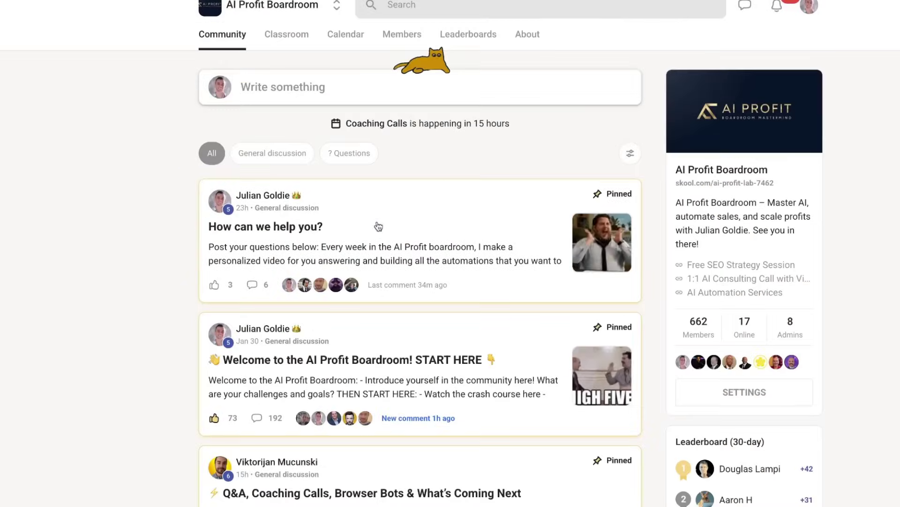
Check the AI Profit Boardroom's classroom courses and read the membership benefits in its About section
click(286, 35)
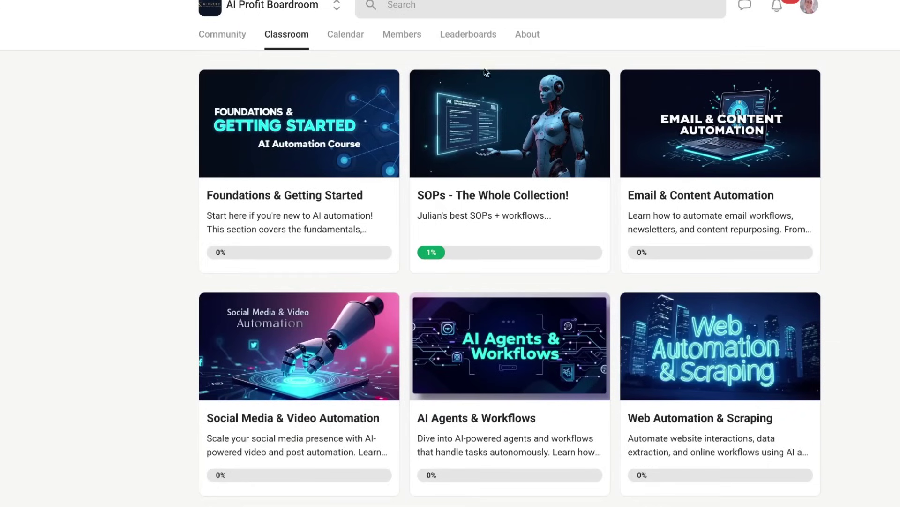
click(524, 40)
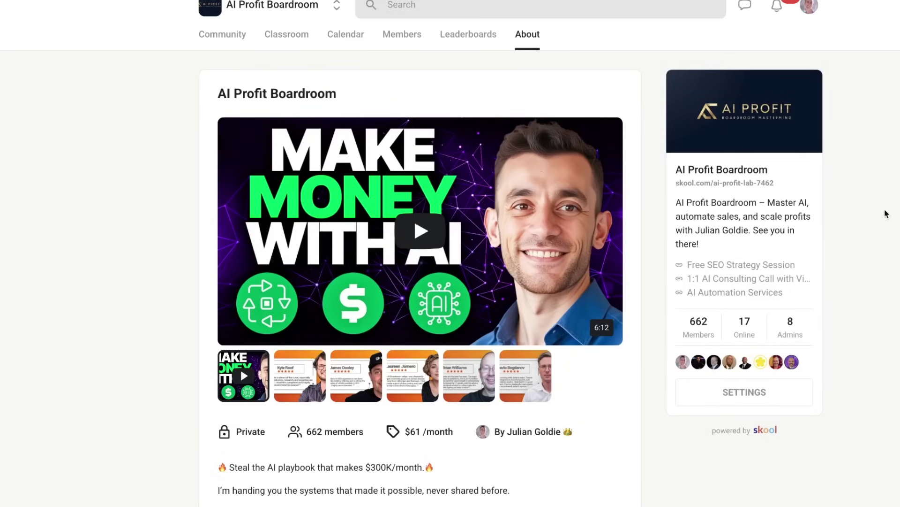
scroll(381, 351, down, 6)
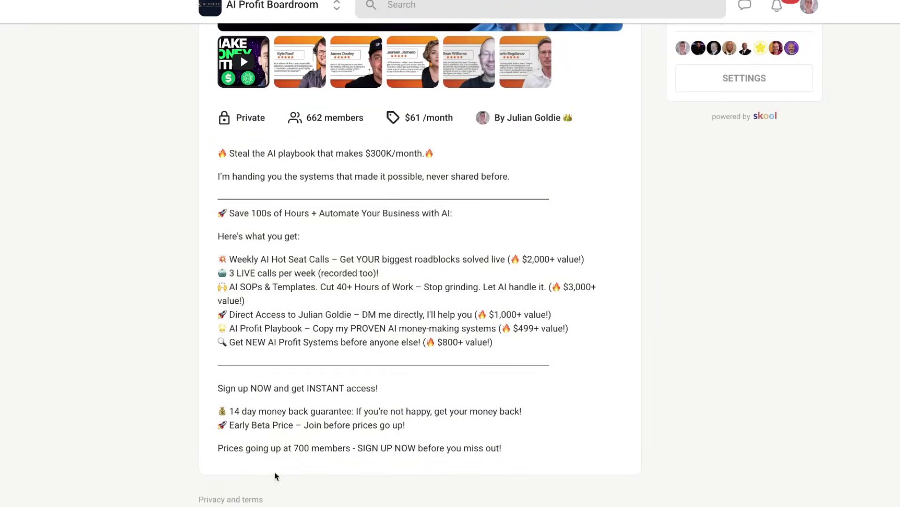
scroll(639, 245, up, 6)
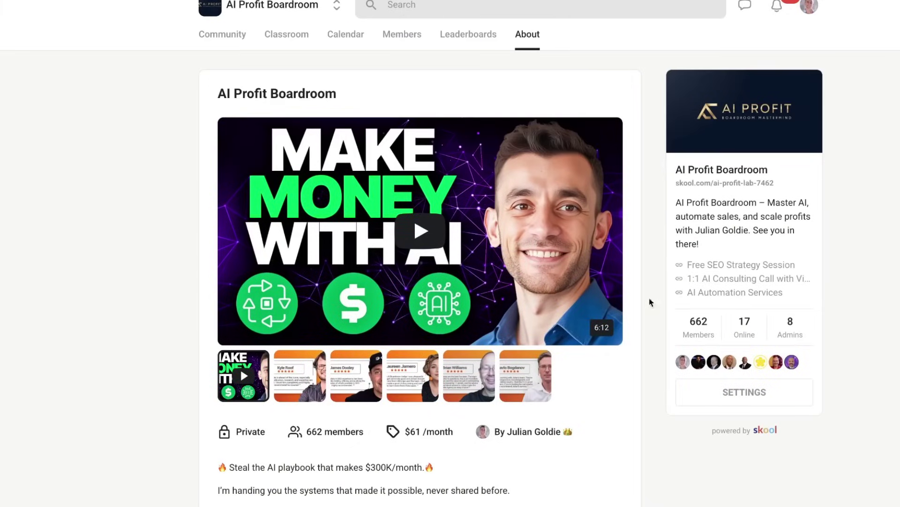
Switch to the Goldie Agency website's AI Time Machine Method page and find The AI Time Machine Process
key(ctrl+l)
text(juliangoldie)
key(Return)
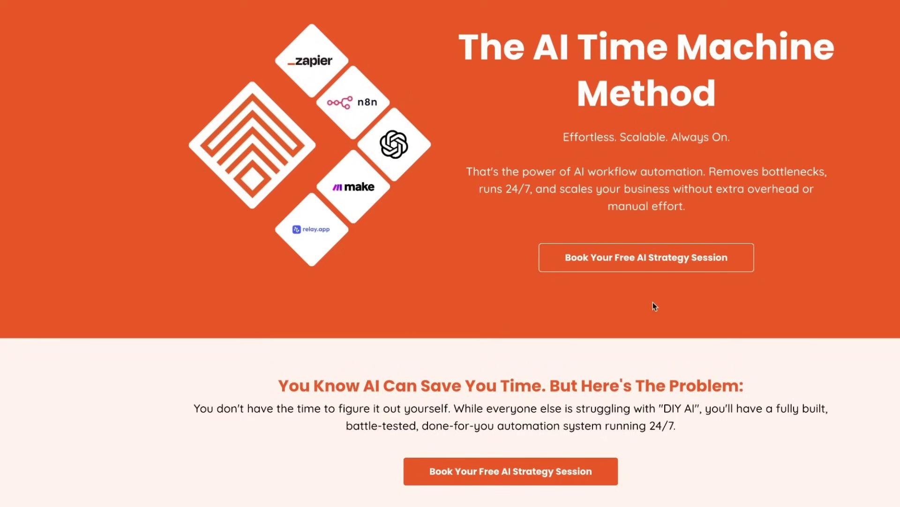
scroll(677, 295, down, 15)
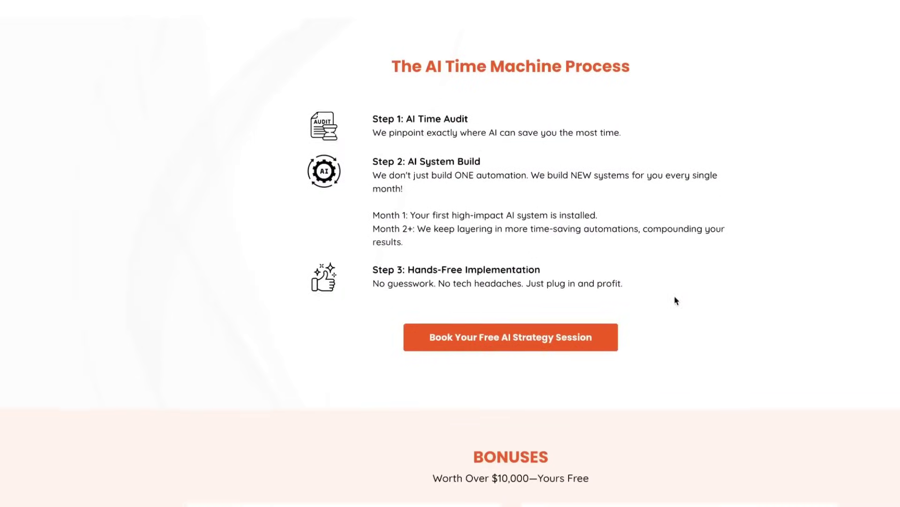
Highlight the AI Time Audit, AI System Build, and Hands-Free Implementation steps of the process in turn
drag(370, 117, 620, 136)
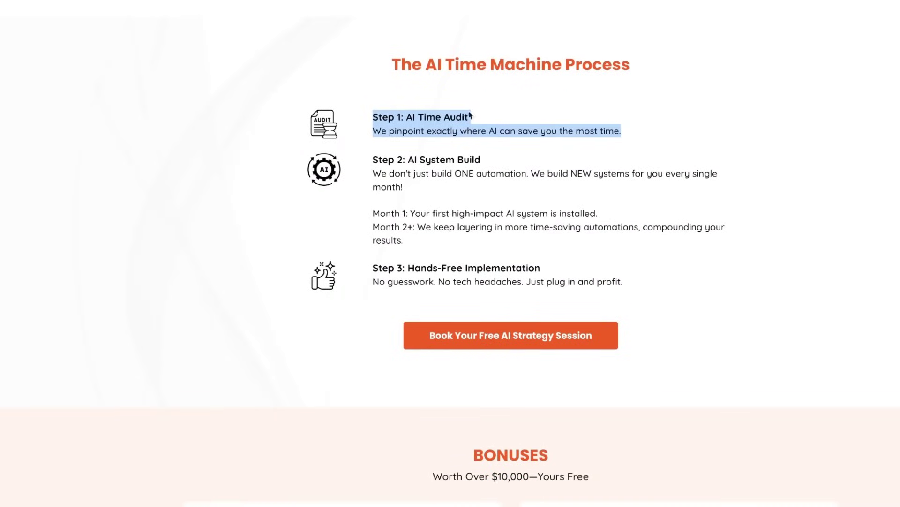
click(371, 159)
drag(516, 229, 526, 247)
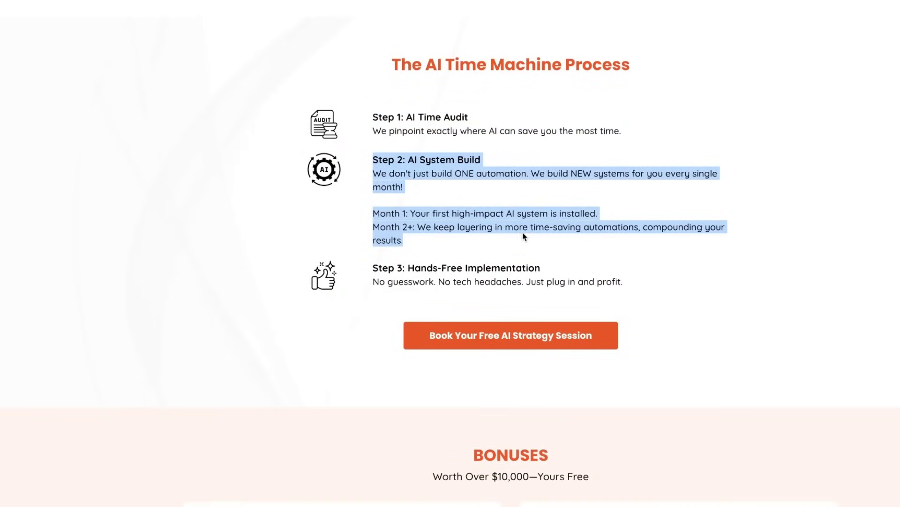
click(270, 169)
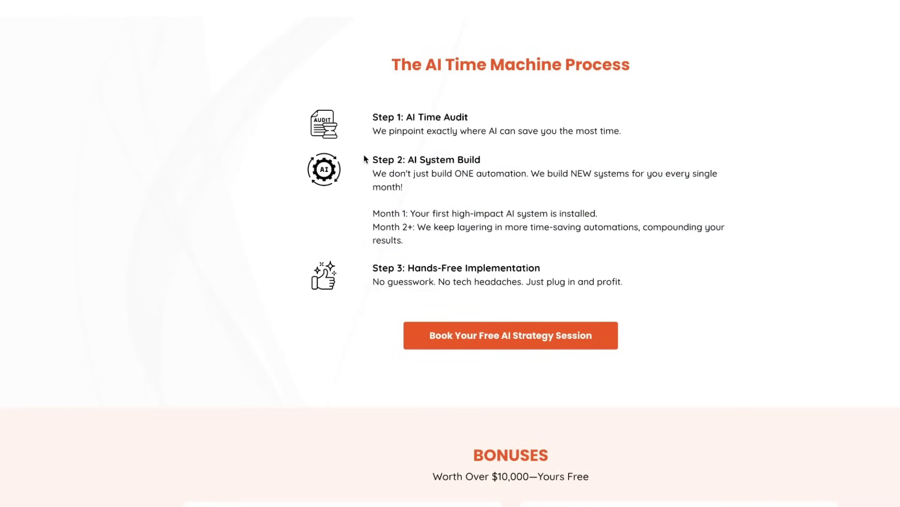
drag(365, 159, 458, 240)
drag(368, 273, 328, 277)
click(638, 280)
Highlight the hourly worth, monthly hours freed, and saved-time value in the "The Math is Simple" section
scroll(637, 290, down, 13)
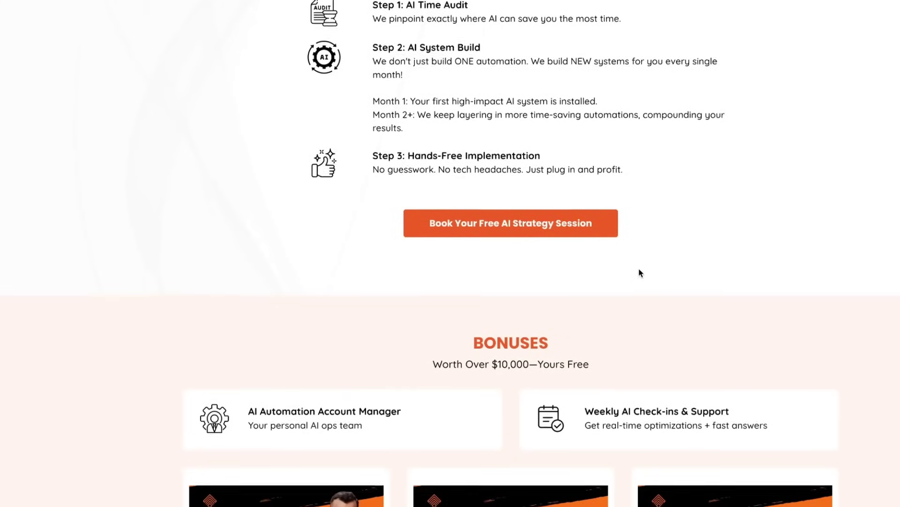
scroll(638, 380, down, 20)
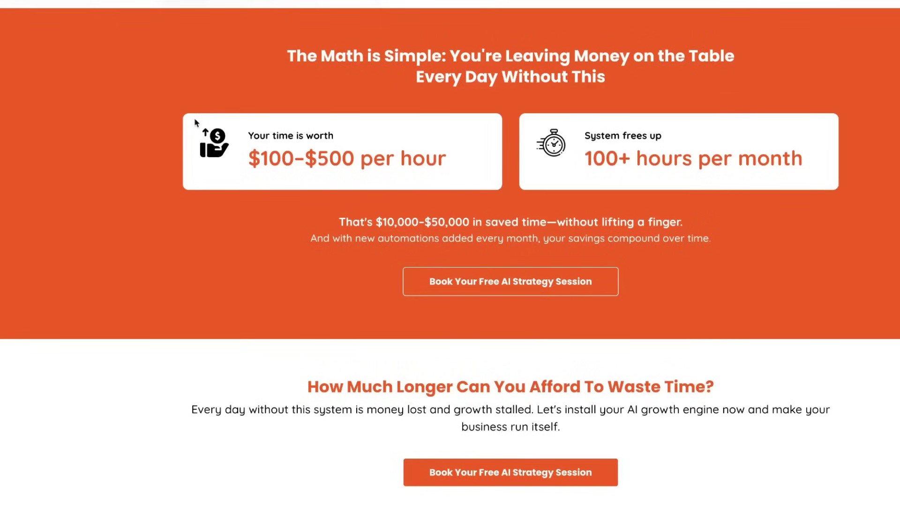
drag(196, 123, 529, 118)
drag(590, 131, 813, 174)
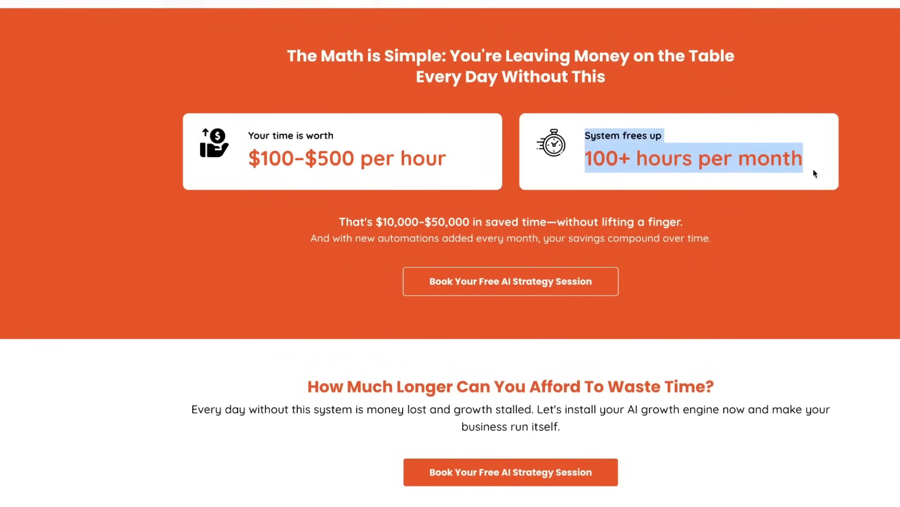
drag(336, 222, 698, 225)
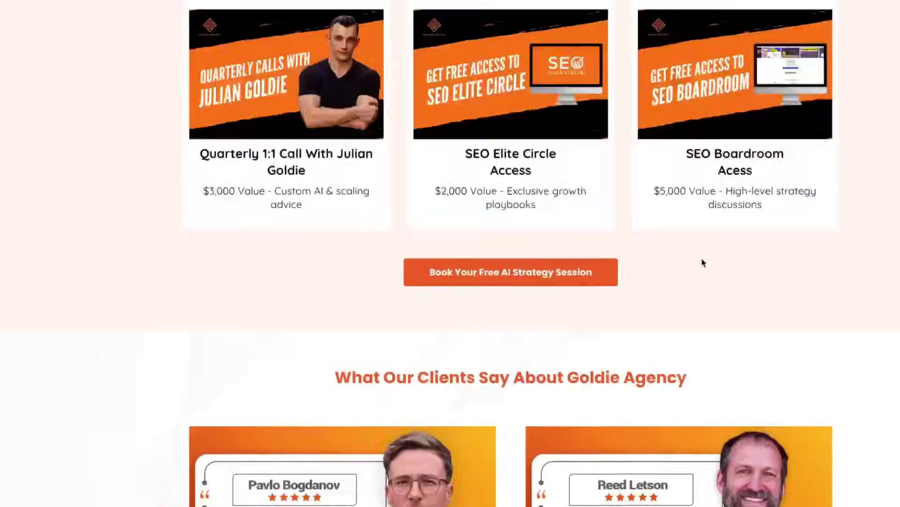